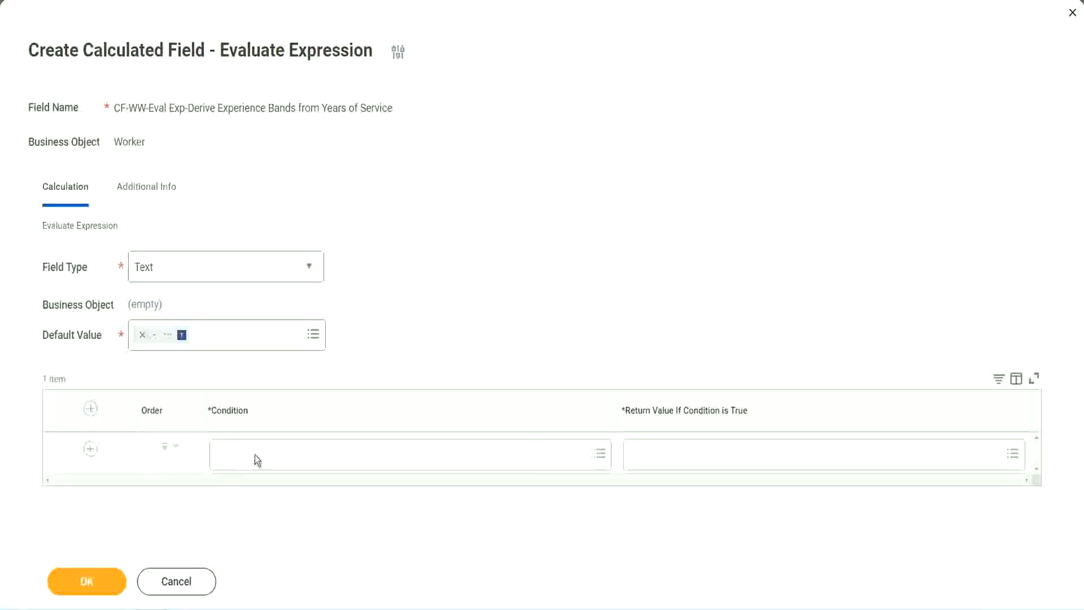
- Set the first row's condition to CF-WW-TF-Length of Service between 0 and 7 years, copying the name from the Notepad++ notes
click(256, 455)
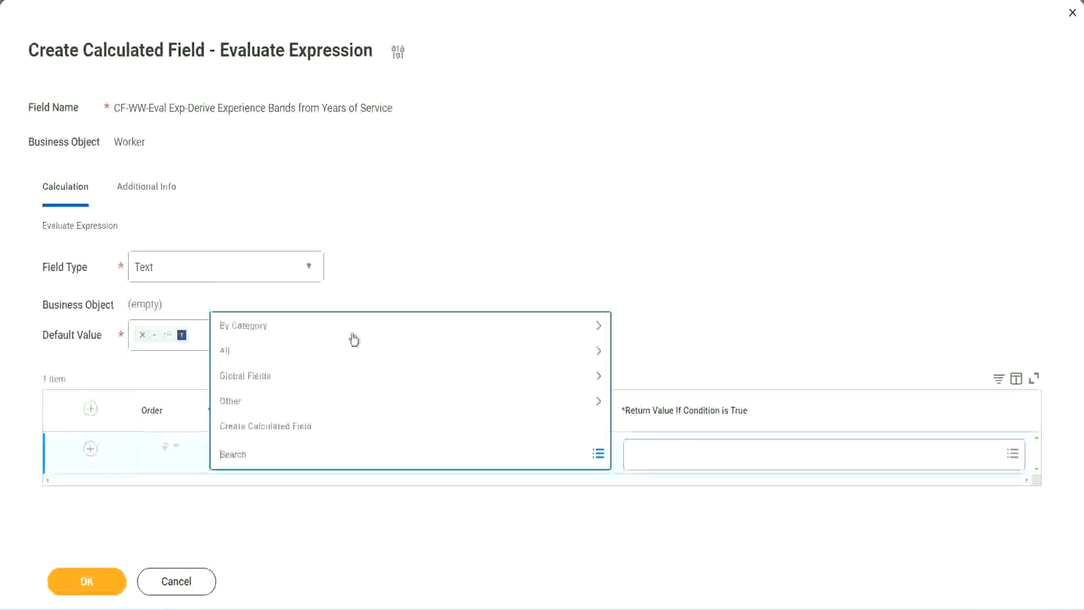
click(414, 255)
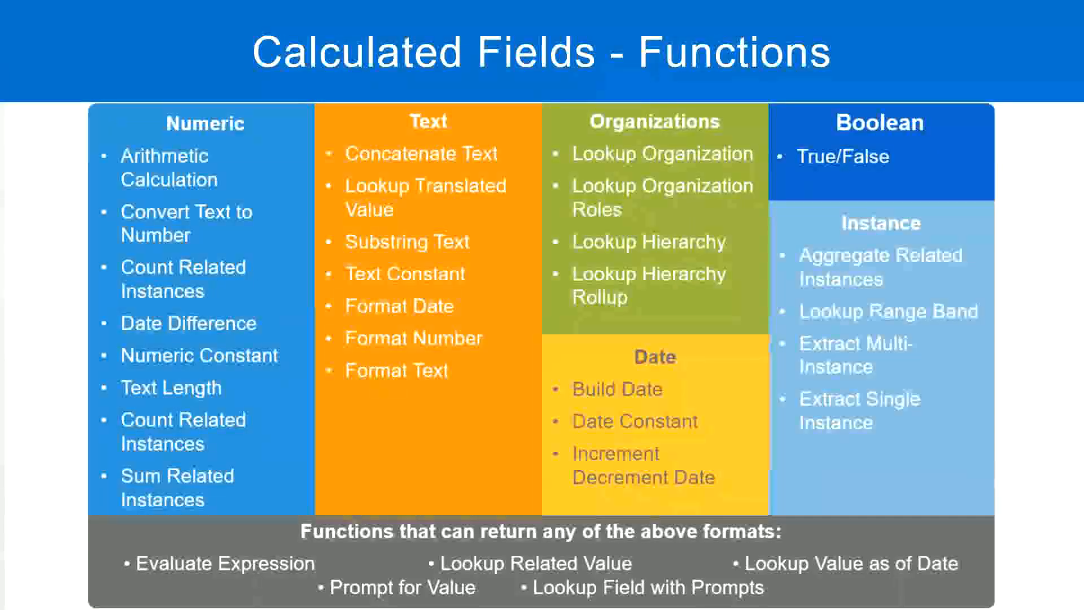
key(alt+Tab)
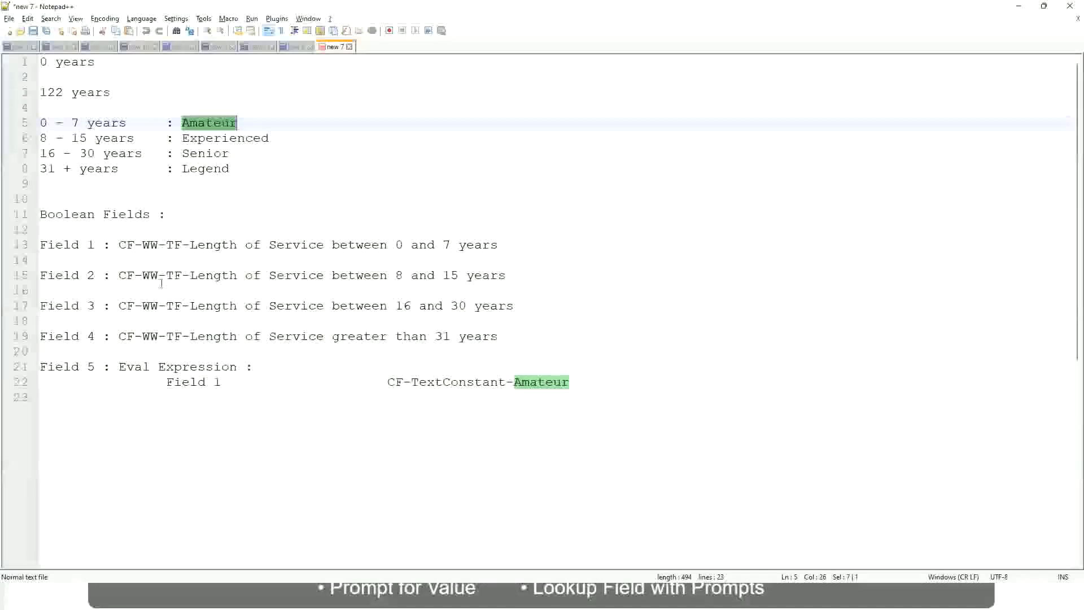
drag(118, 245, 499, 249)
key(ctrl+c)
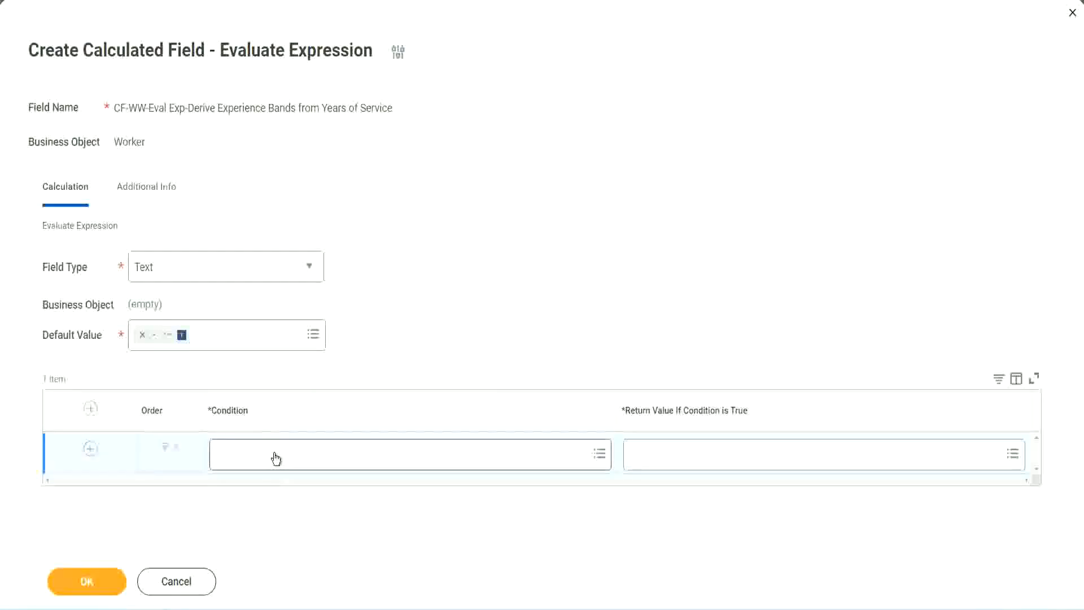
click(275, 458)
key(ctrl+v)
key(Return)
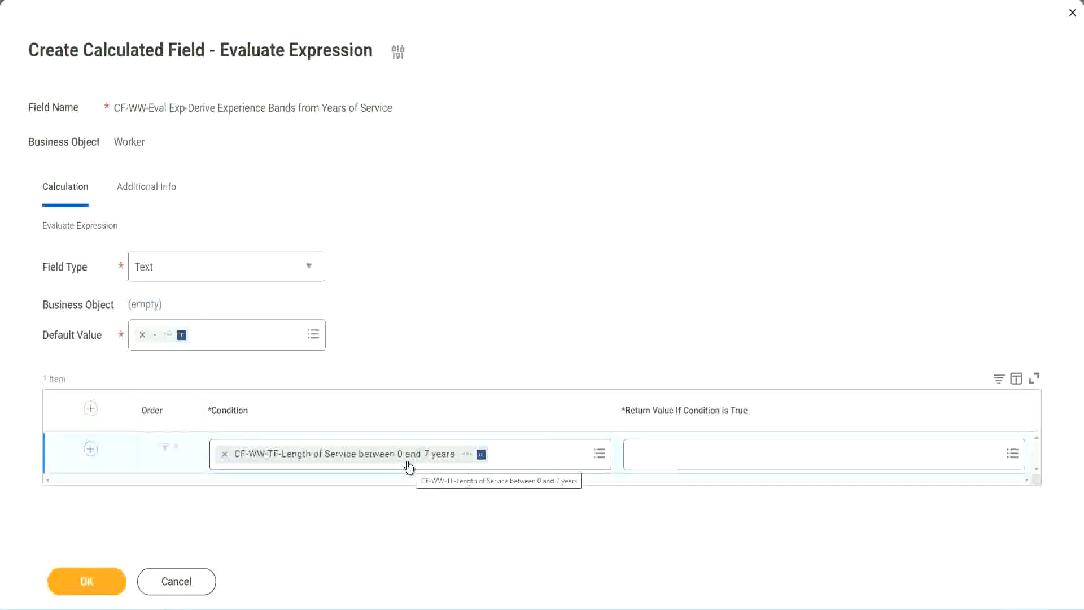
click(705, 462)
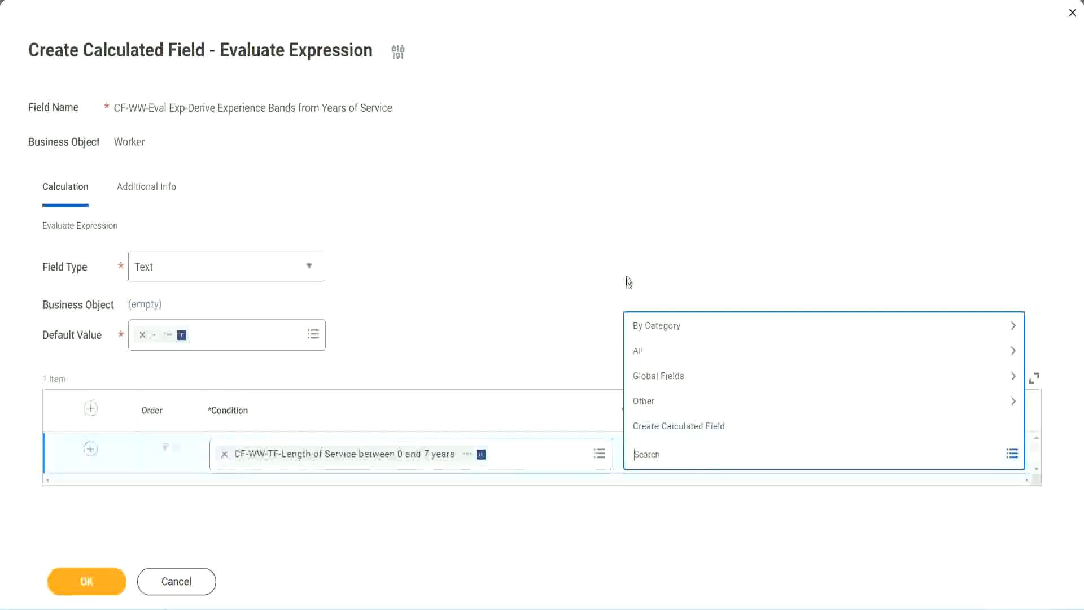
click(652, 455)
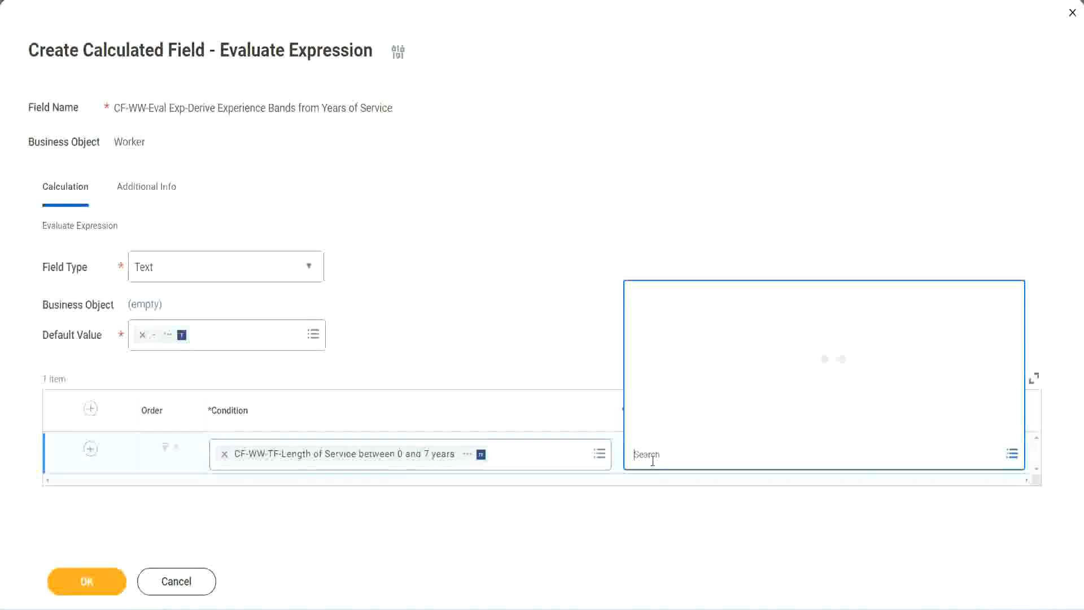
text(Amaterue)
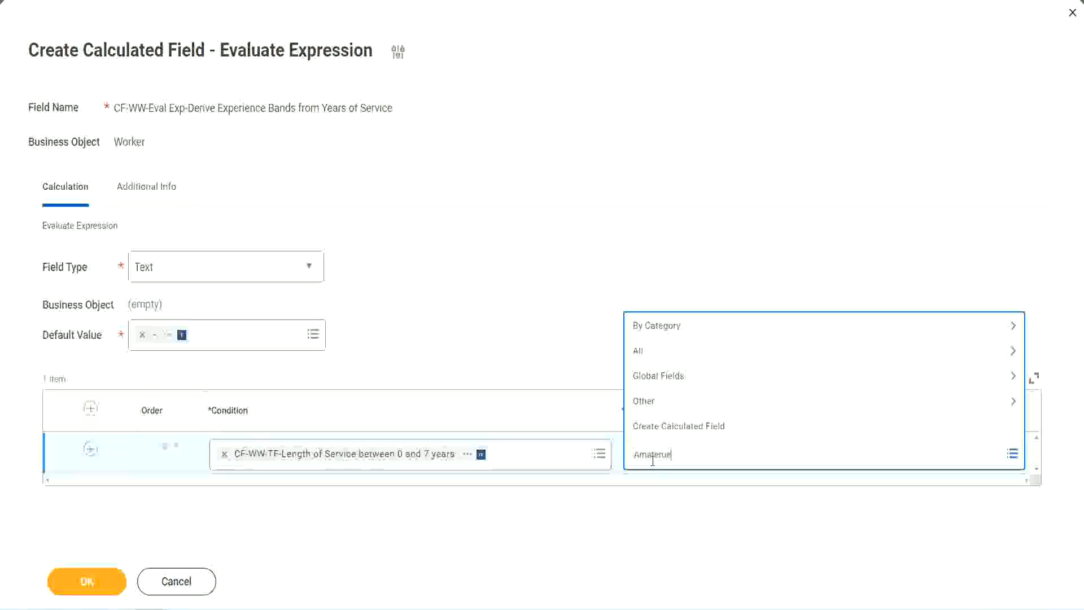
click(547, 327)
click(683, 464)
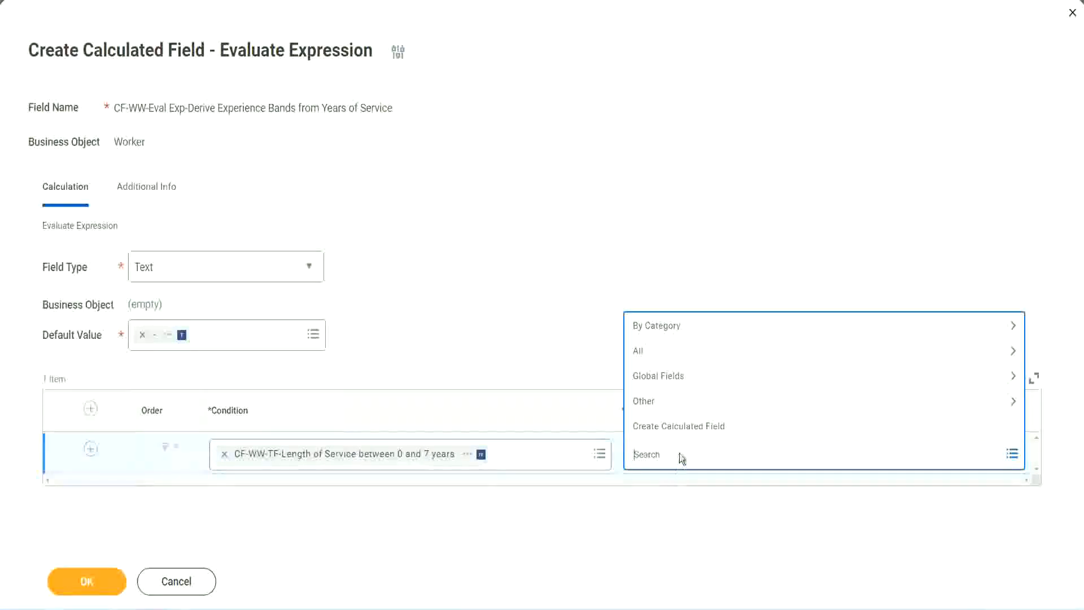
click(547, 329)
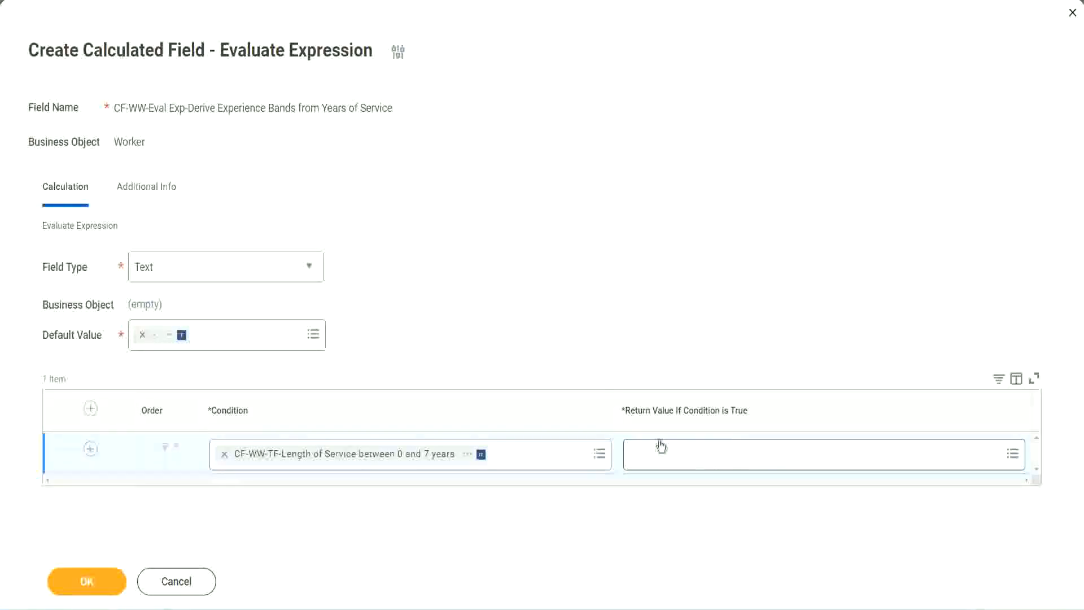
- Start a new calculated field for the first row's return value and name it CF-WW-TC-Amateur
click(702, 454)
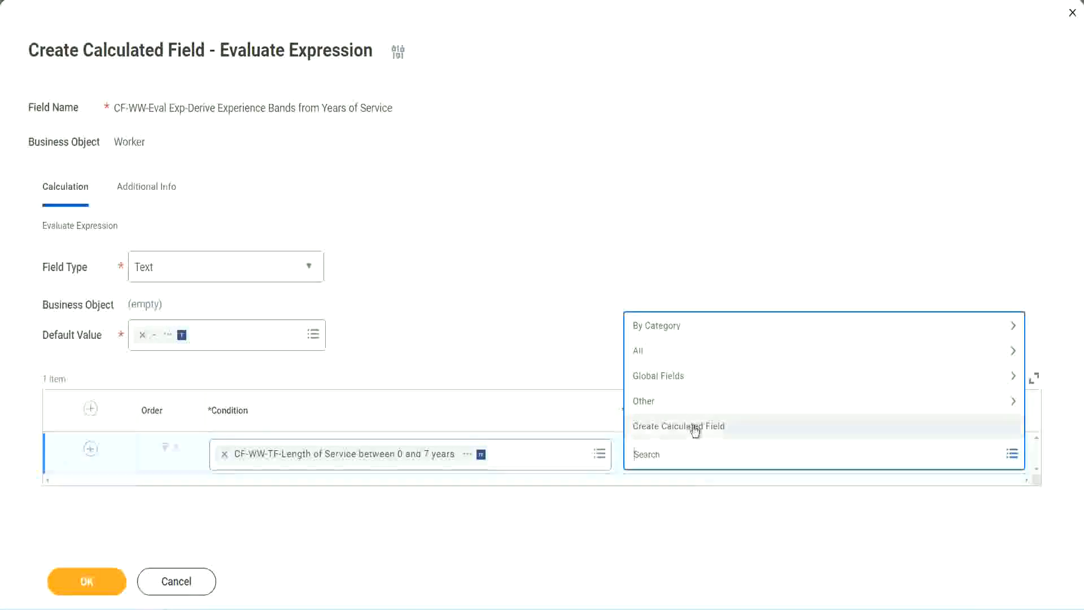
click(693, 429)
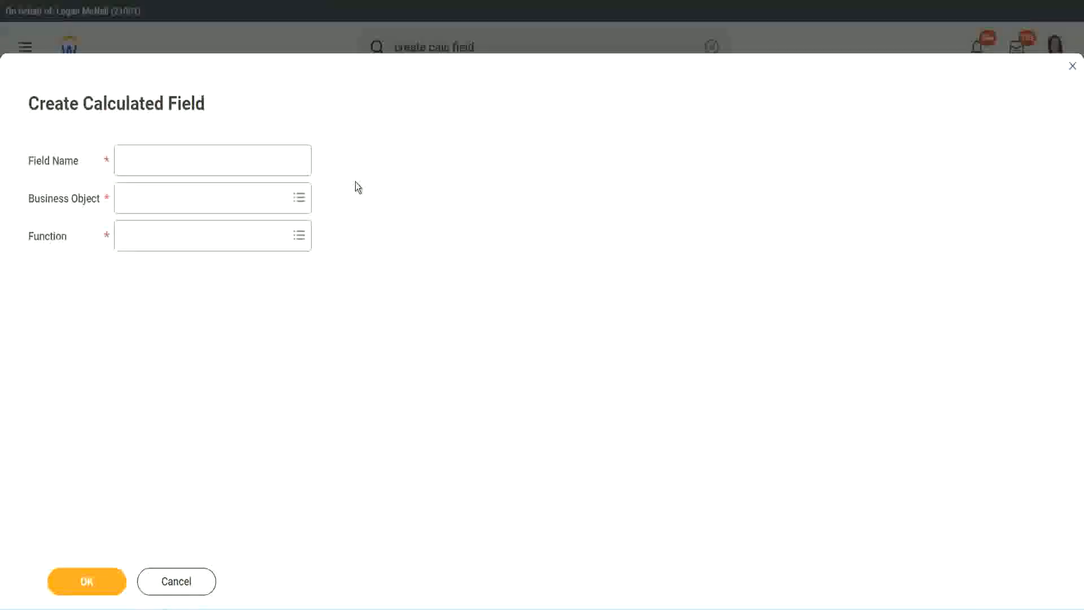
click(133, 162)
text(CF)
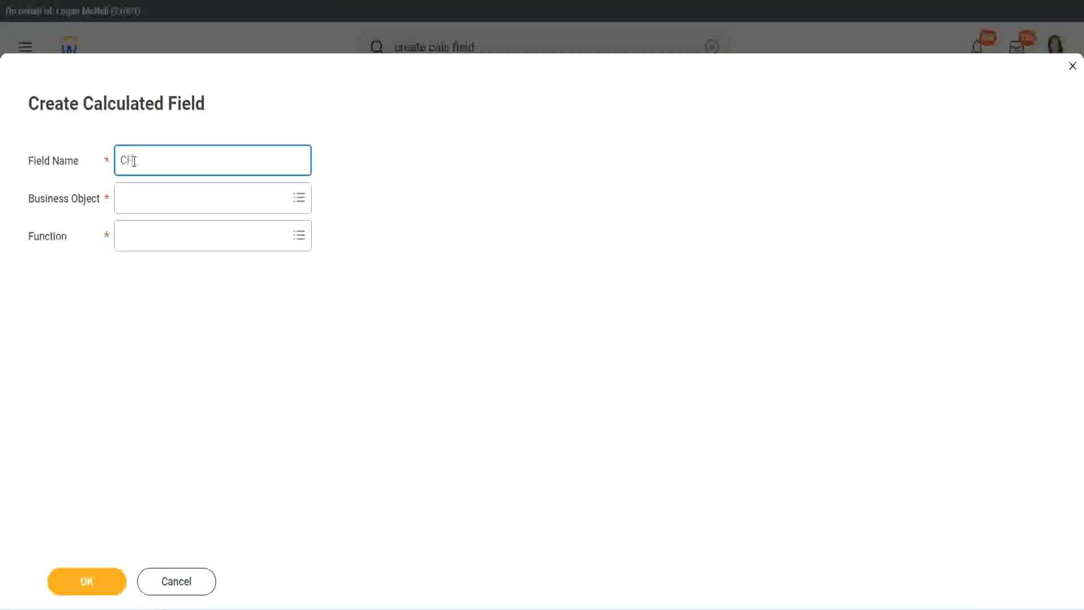
text(_TC)
text(-Am)
text(ateur)
click(135, 160)
text(WW)
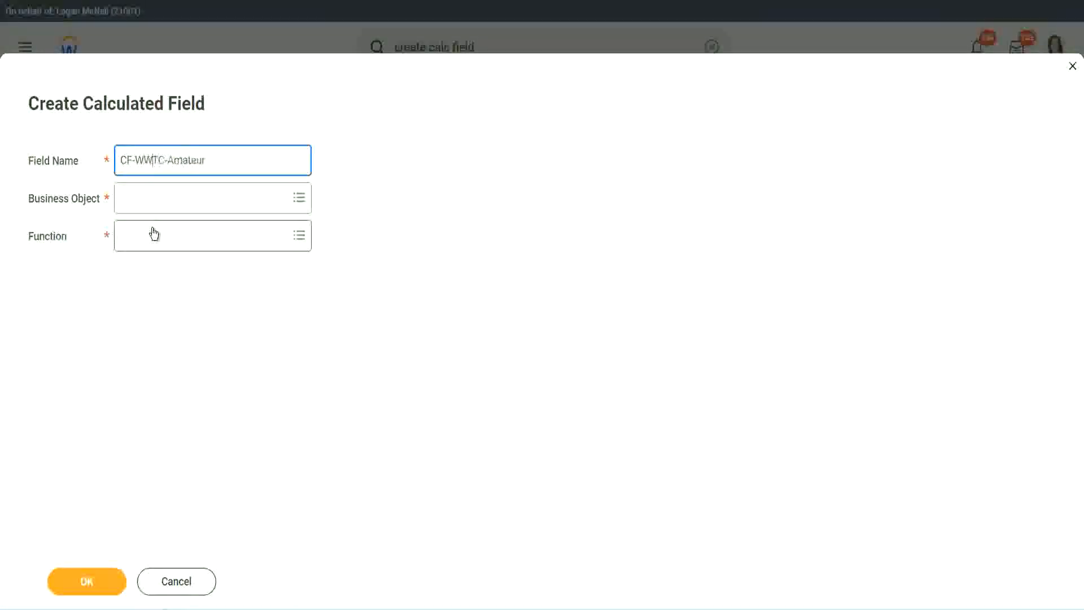
text(-)
- Set the new calculated field's business object to Global
click(154, 197)
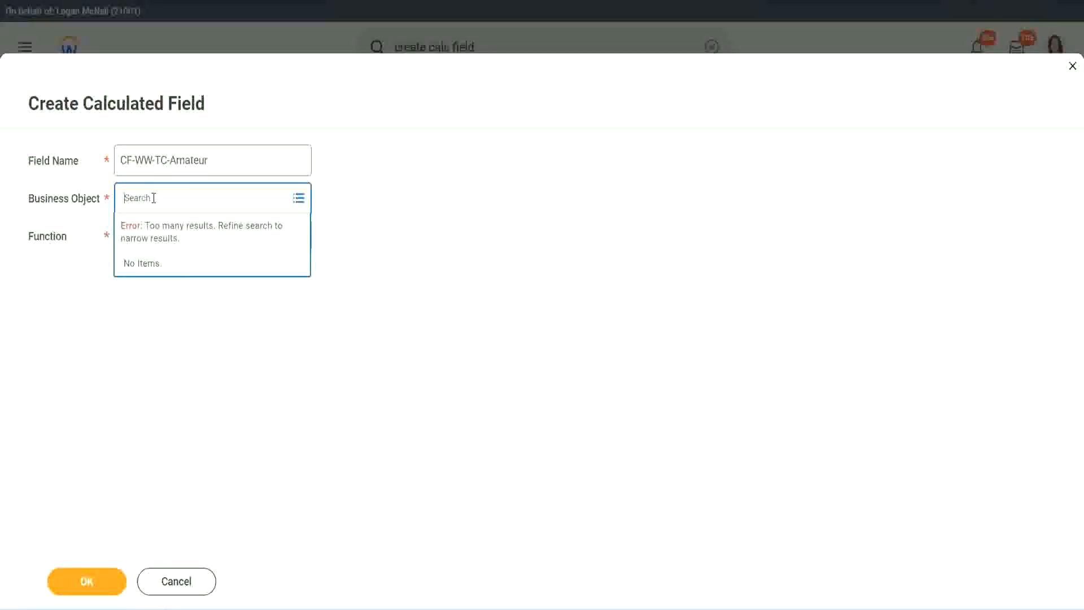
text(worker)
key(BackSpace)
key(BackSpace)
text(glob)
key(Return)
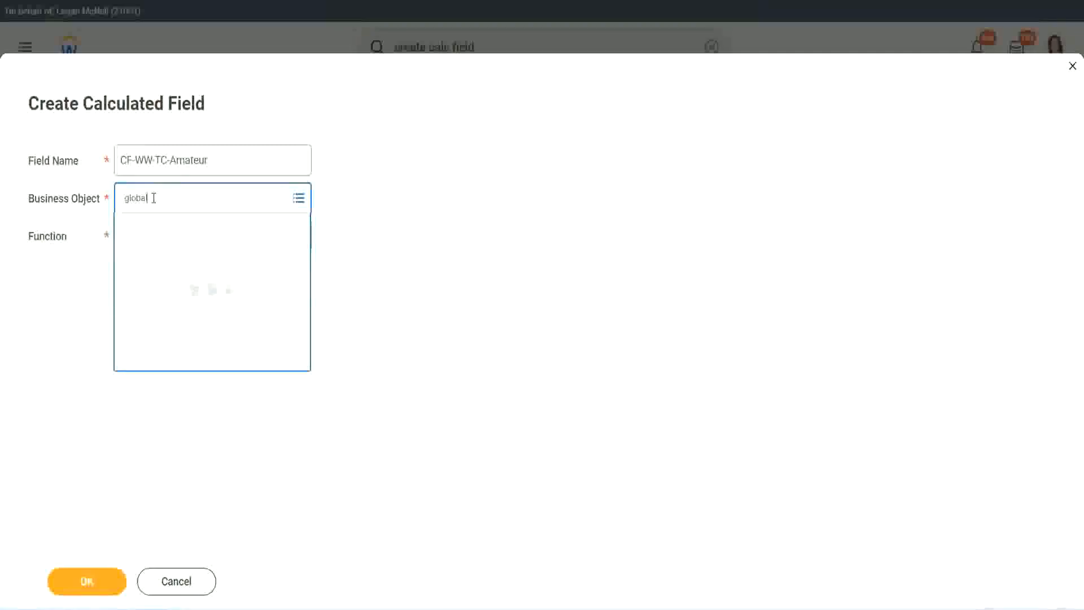
click(170, 263)
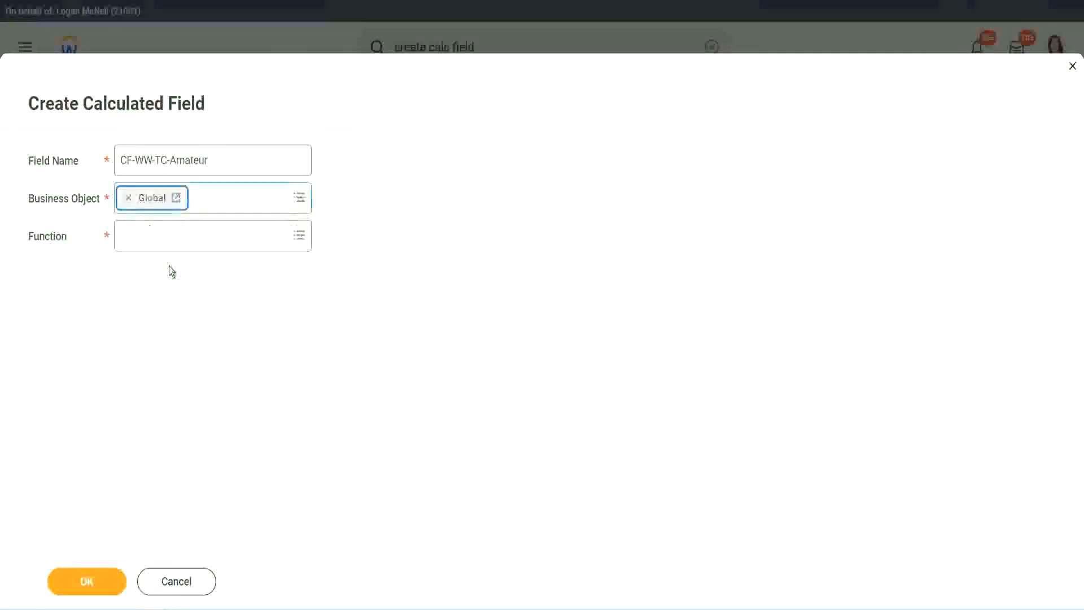
triple_click(282, 160)
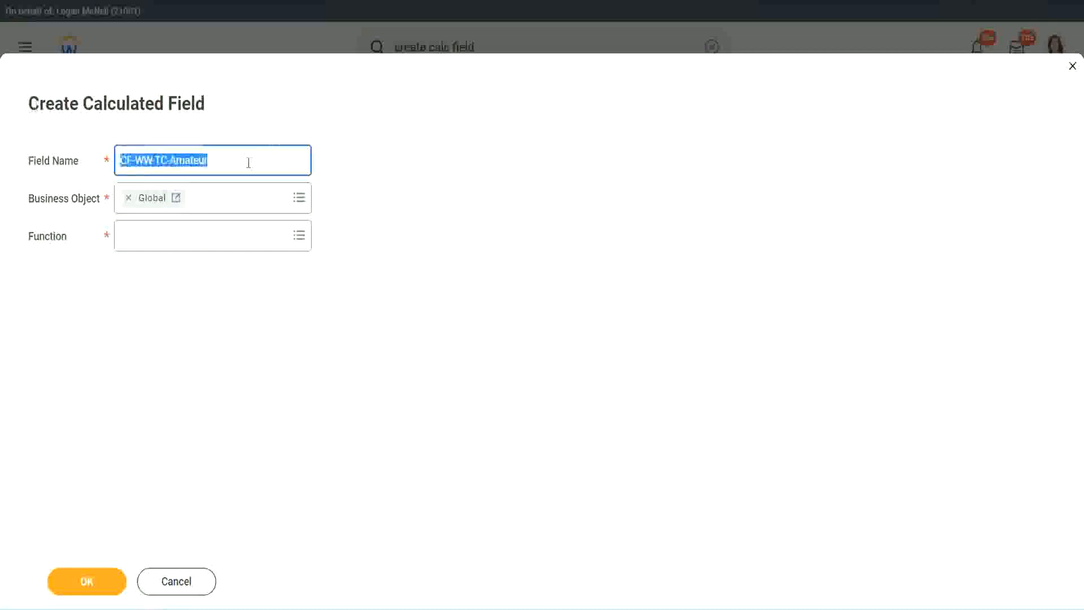
click(234, 162)
double_click(183, 160)
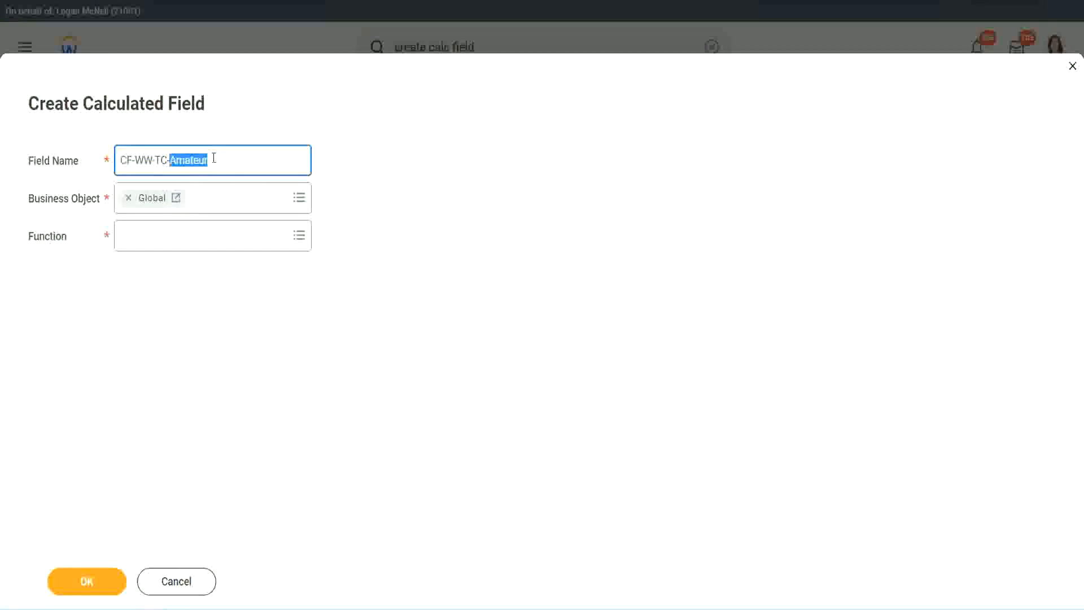
click(224, 158)
double_click(203, 162)
- Choose Text Constant as the function of CF-WW-TC-Amateur and proceed to its definition
click(151, 234)
text(text cons)
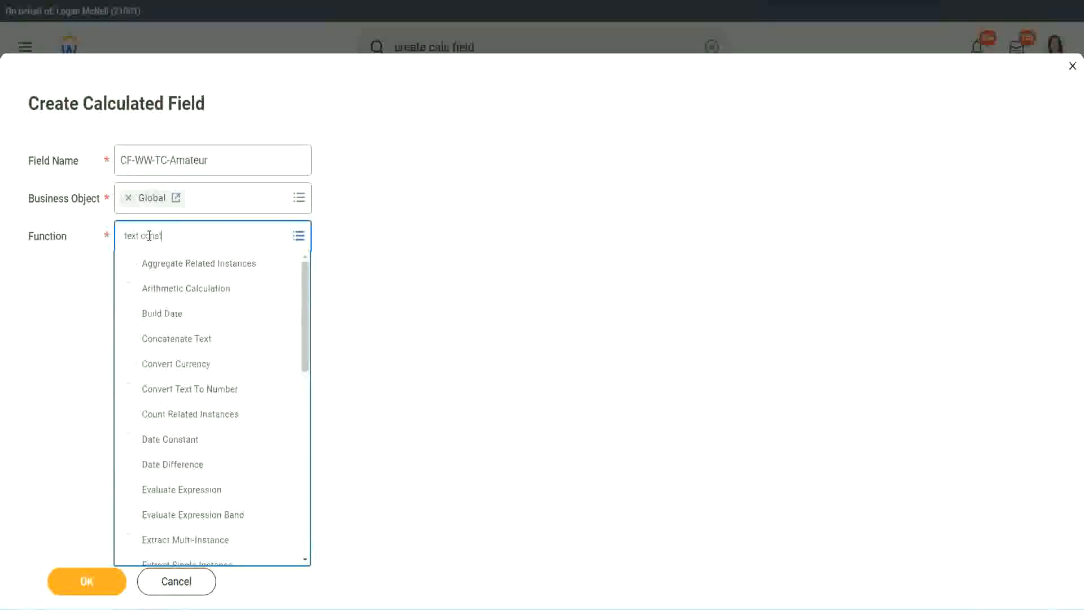
text(t)
key(Return)
click(90, 585)
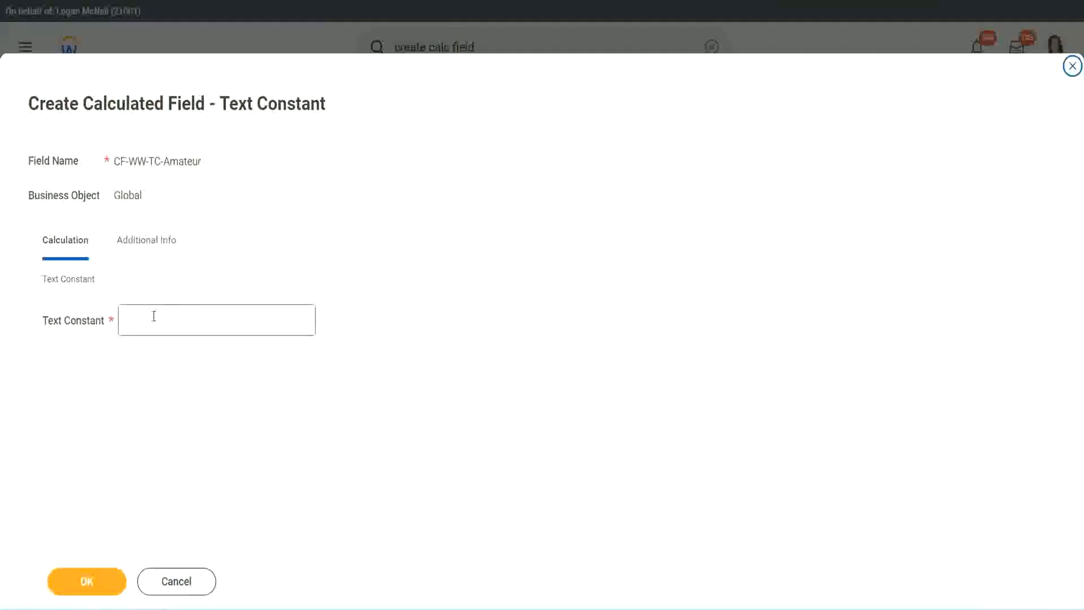
- Enter Amateur as the text constant and save the calculated field as the first row's return value
click(174, 317)
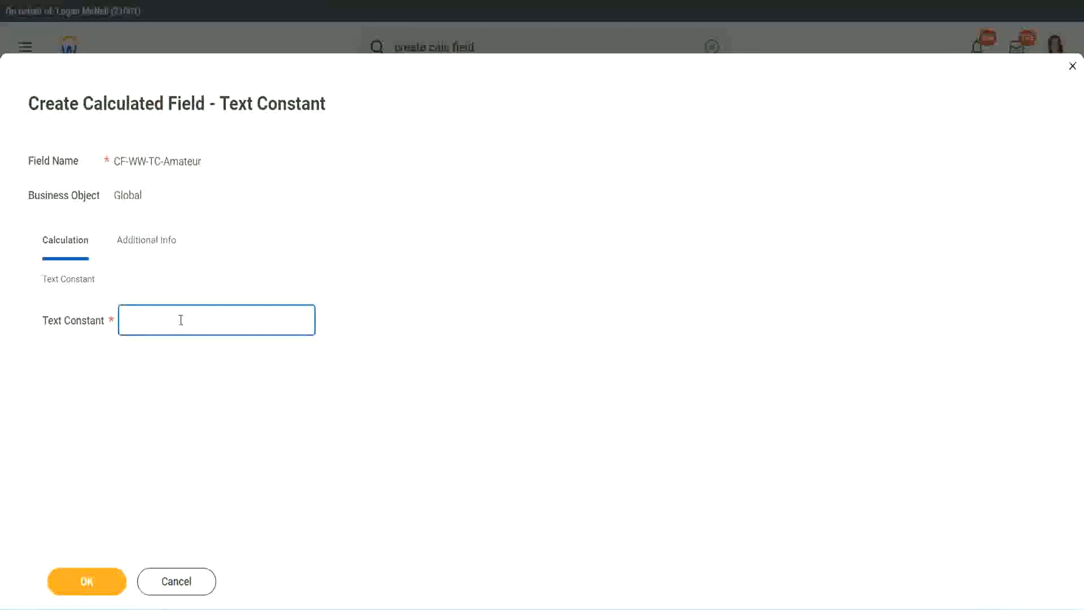
text(Amateur)
click(113, 581)
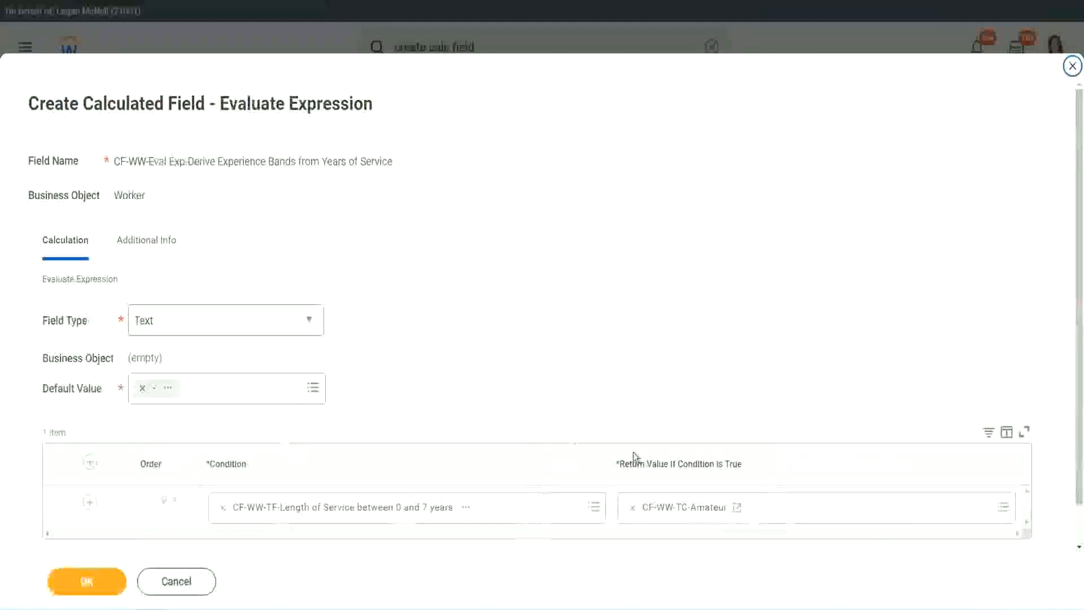
- Copy the text of the CF-WW-TC-Amateur return value and add three empty condition rows below the first
right_click(673, 509)
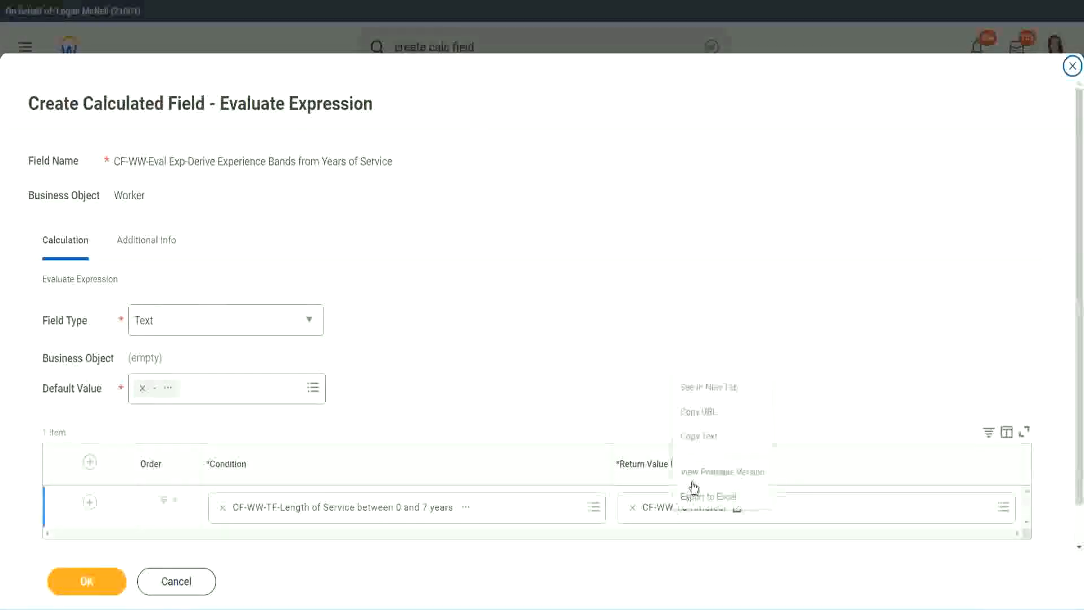
click(709, 437)
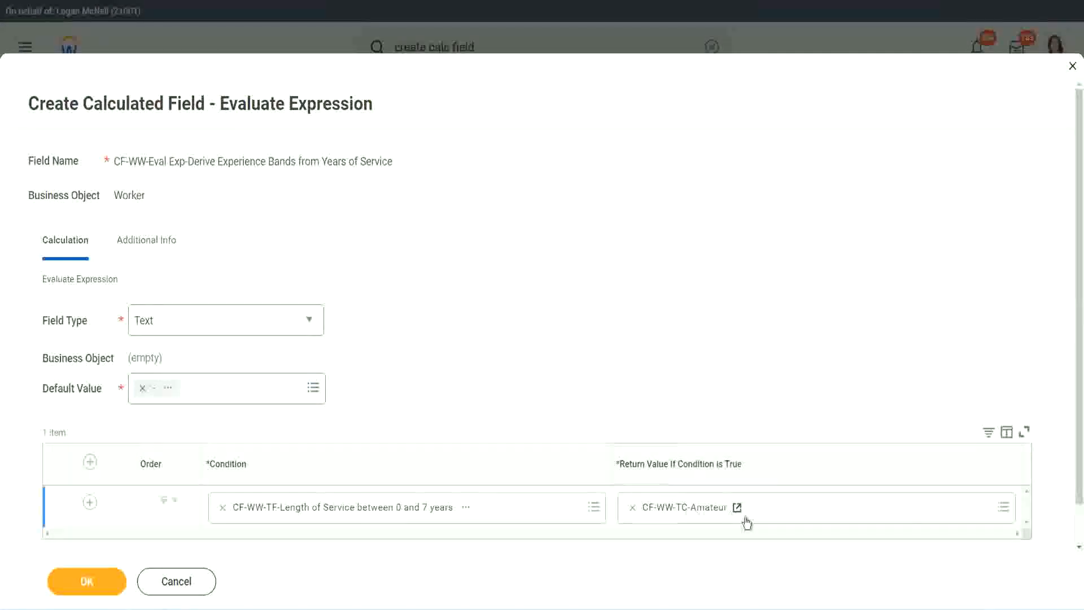
click(79, 515)
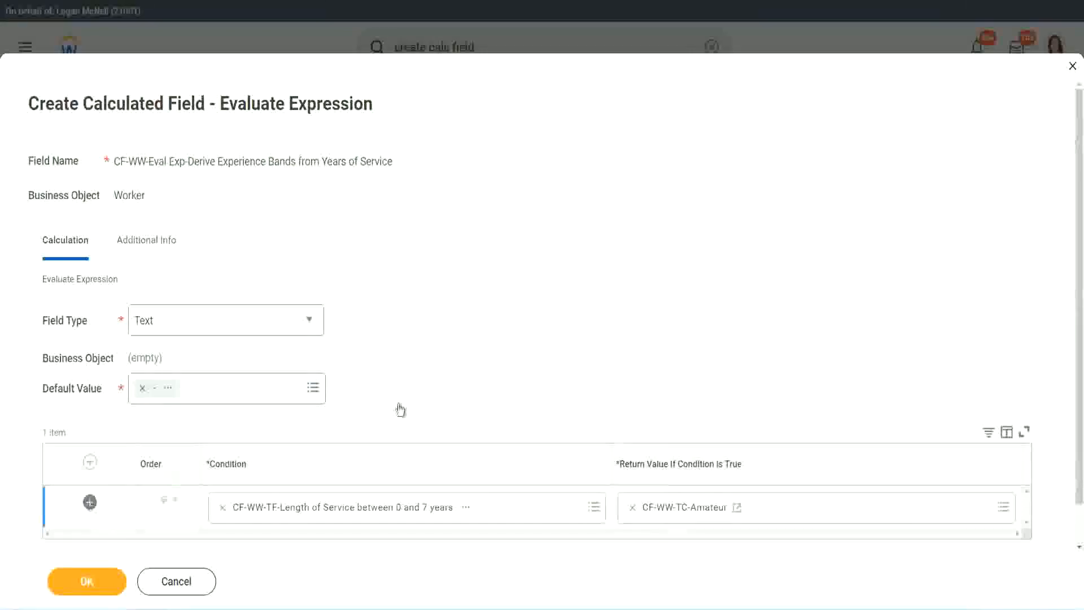
scroll(423, 392, down, 3)
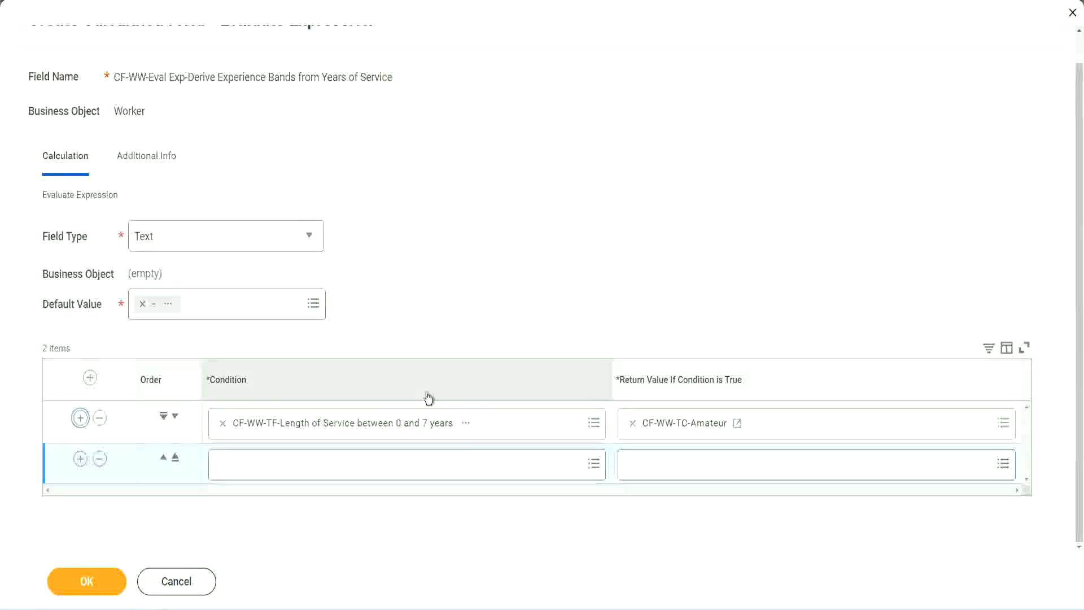
click(80, 458)
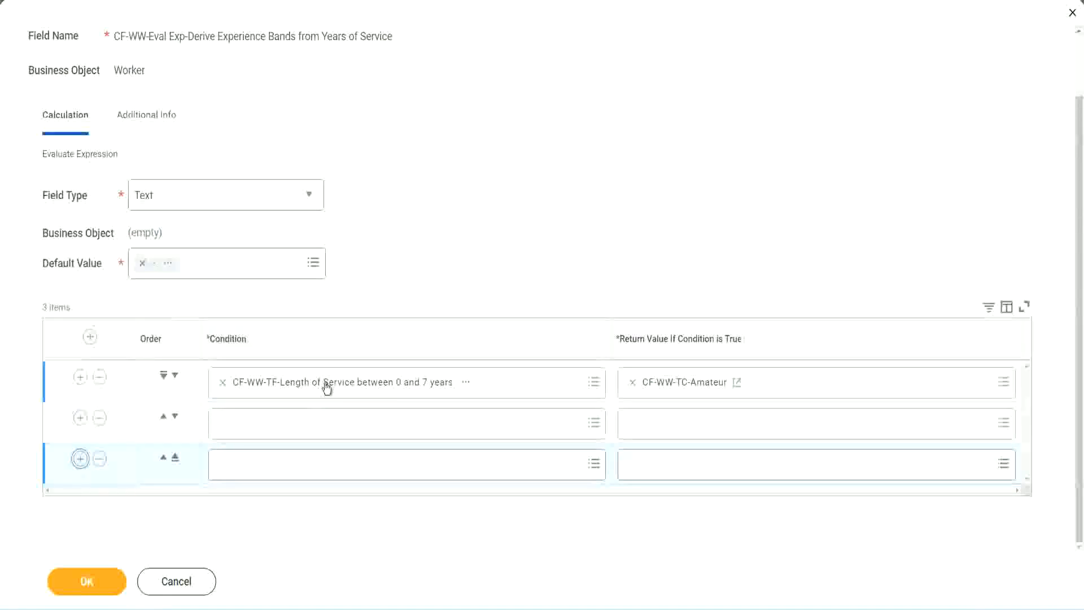
- Set the second row's condition to CF-WW-TF-Length of Service between 8 and 15 years, searching for cf-ww-tf
click(266, 423)
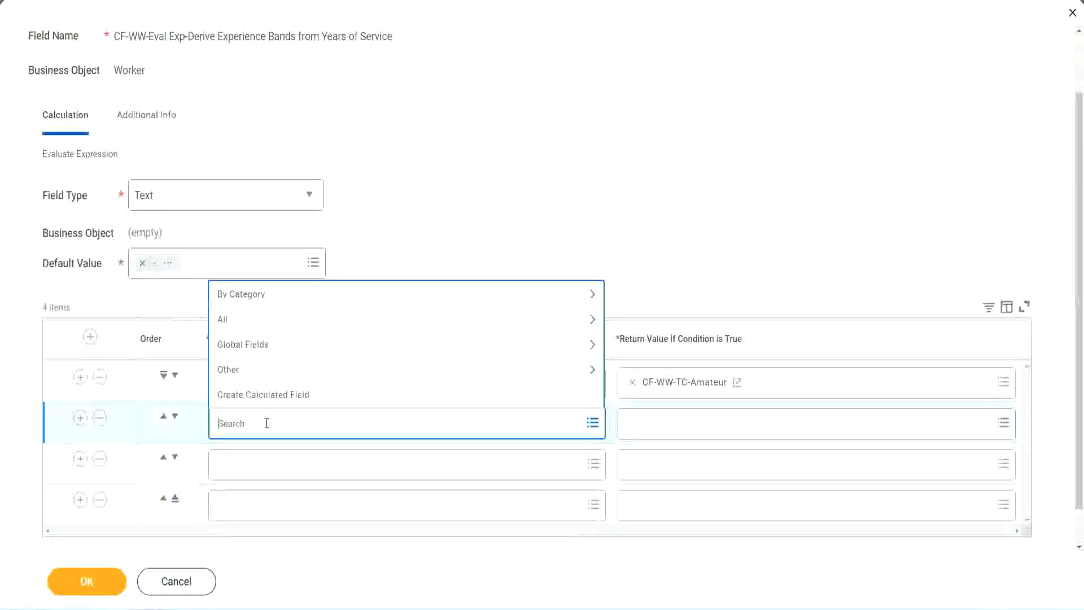
text(cf-ww)
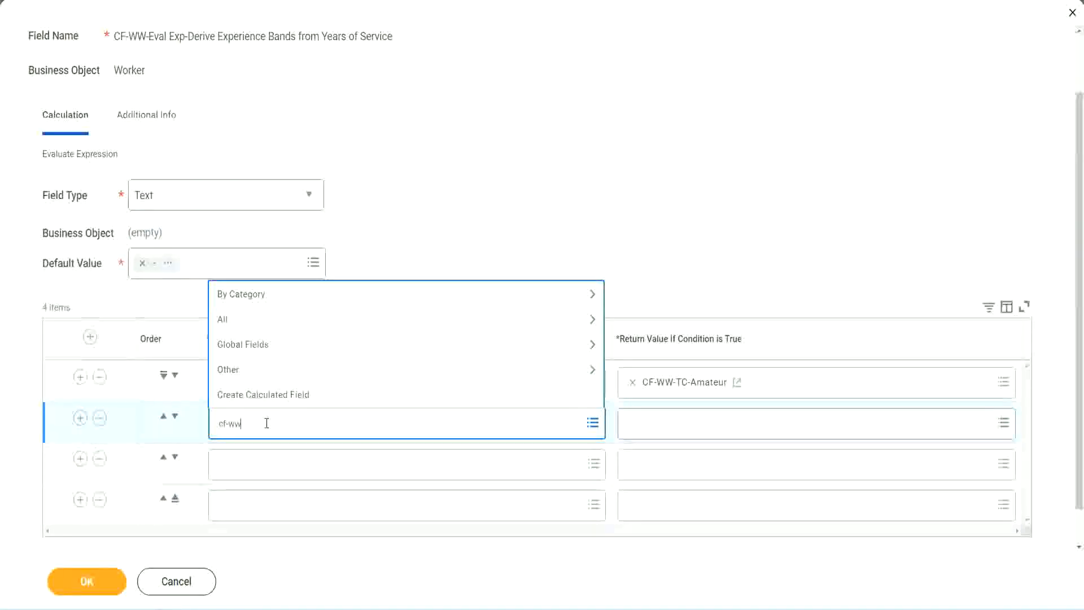
text(-tf)
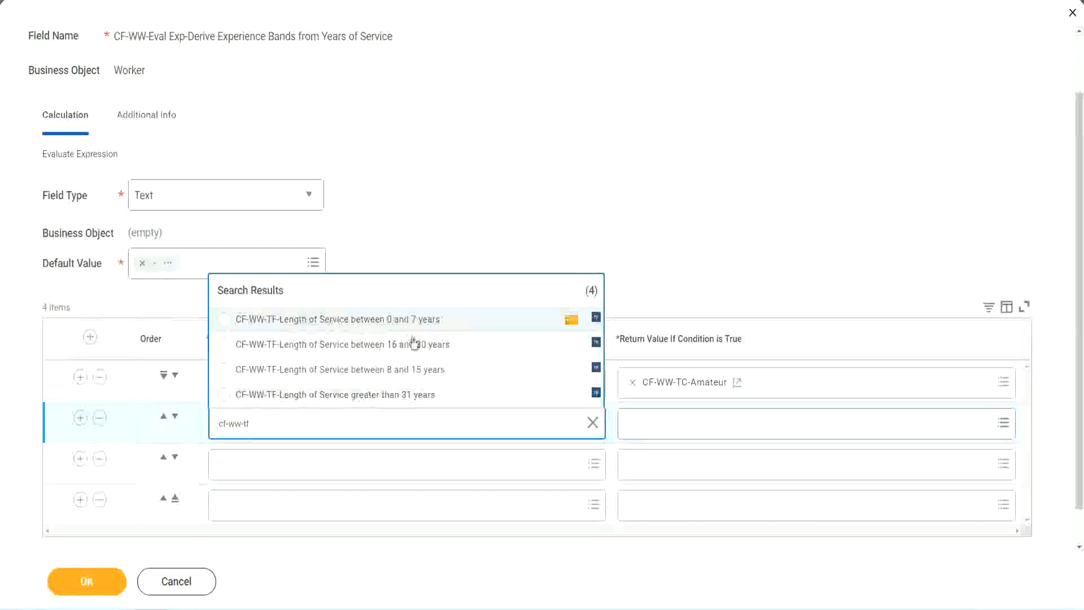
click(419, 373)
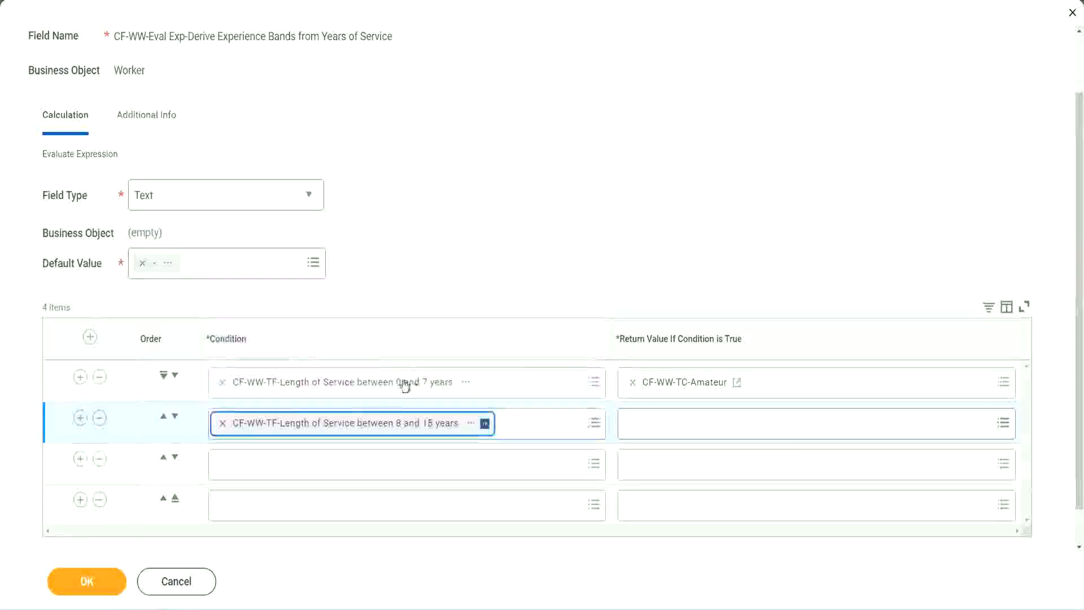
- Set the third row's condition to CF-WW-TF-Length of Service between 16 and 30 years, searching for cf-ww-tf
click(273, 463)
text(cf)
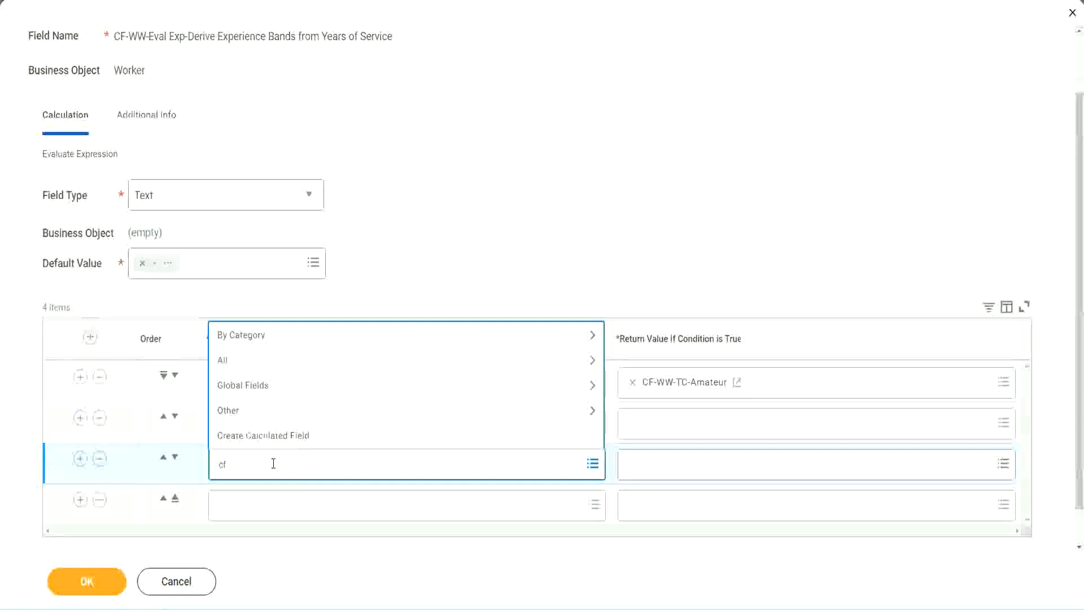
text(-ww-tf)
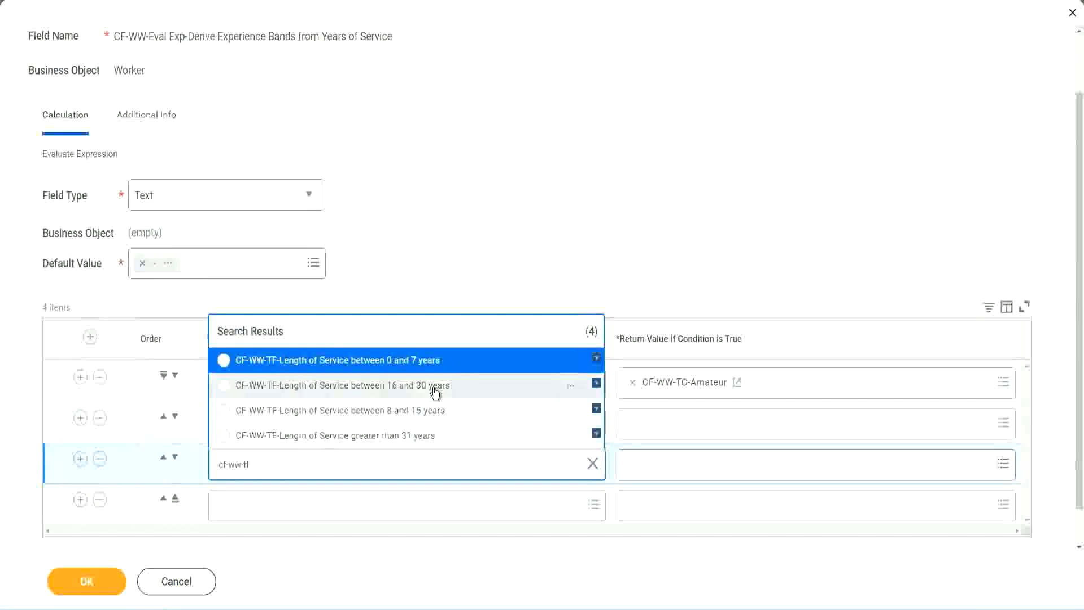
click(434, 391)
- Set the fourth row's condition to CF-WW-TF-Length of Service greater than 31 years, searching for cf-ww tf 31
click(255, 506)
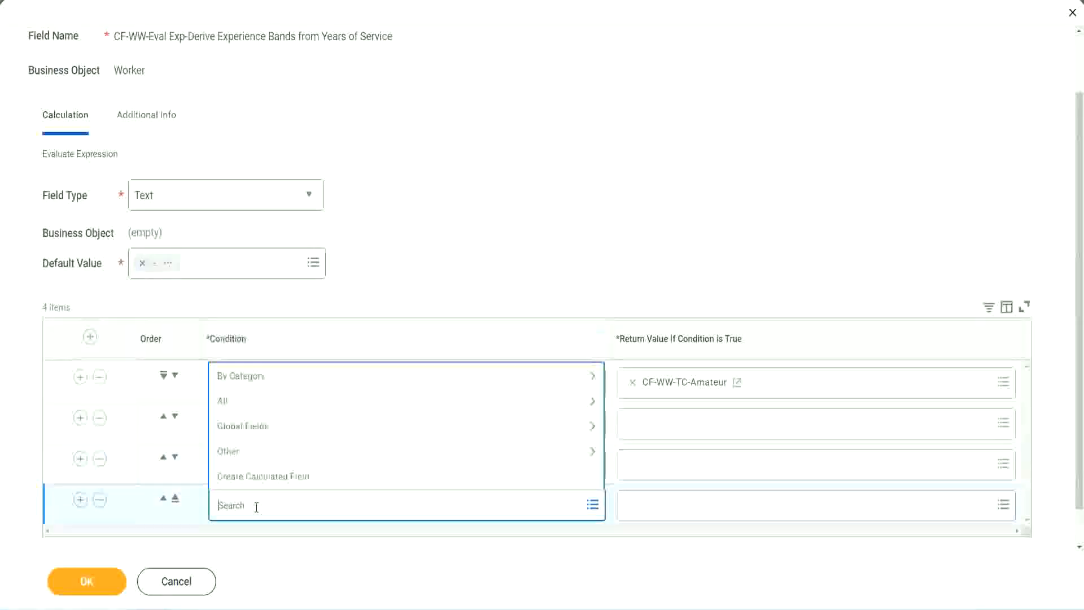
text(cf-ww)
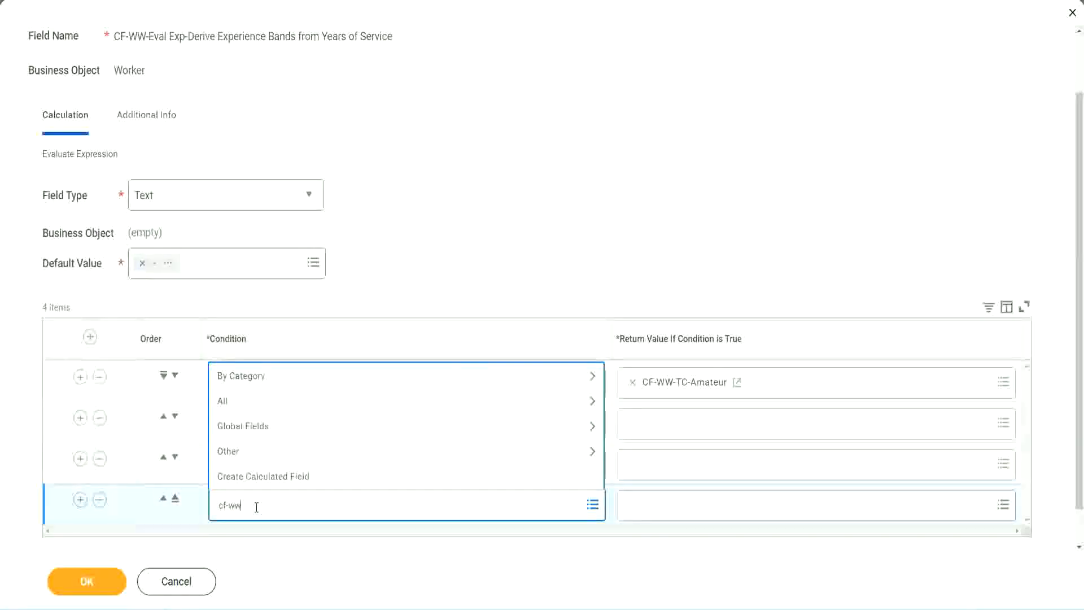
text( tf 31)
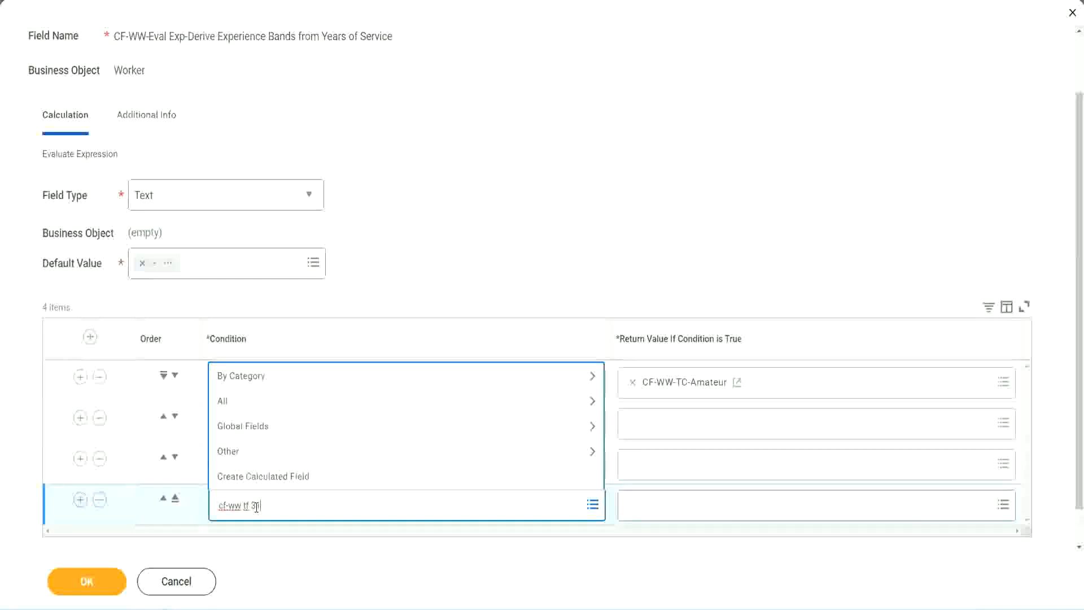
key(Return)
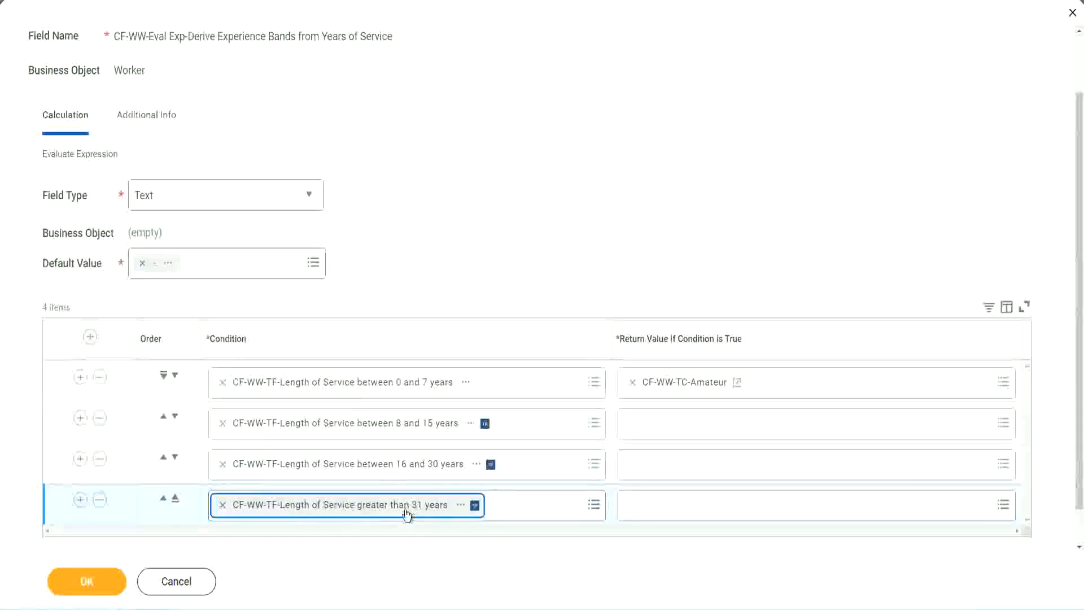
click(487, 234)
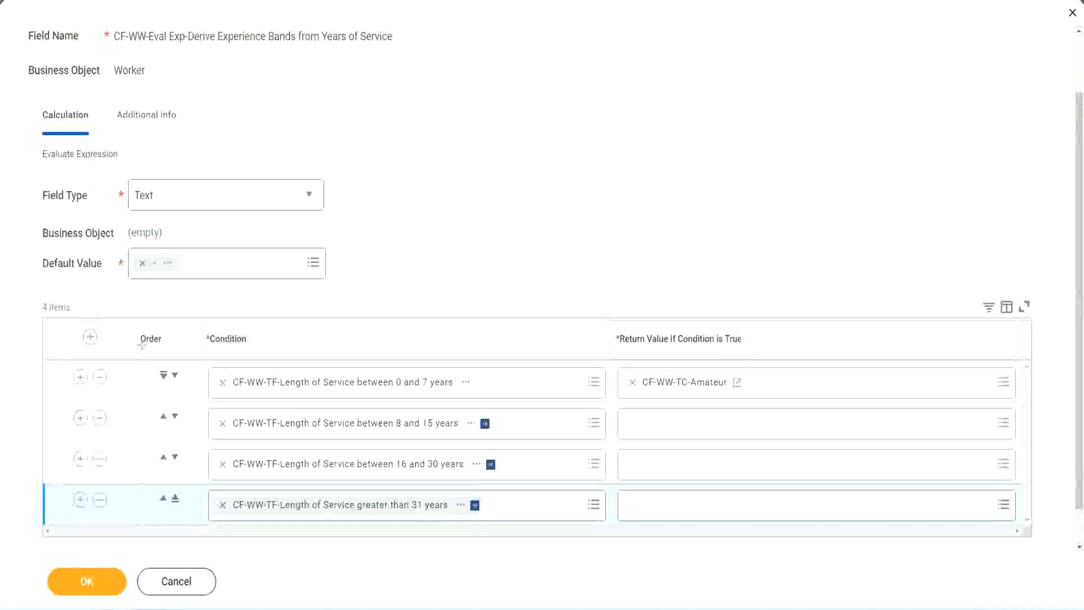
- Try reordering the conditions by moving the 8 to 15 years row above the 0 to 7 years row
drag(122, 331, 120, 446)
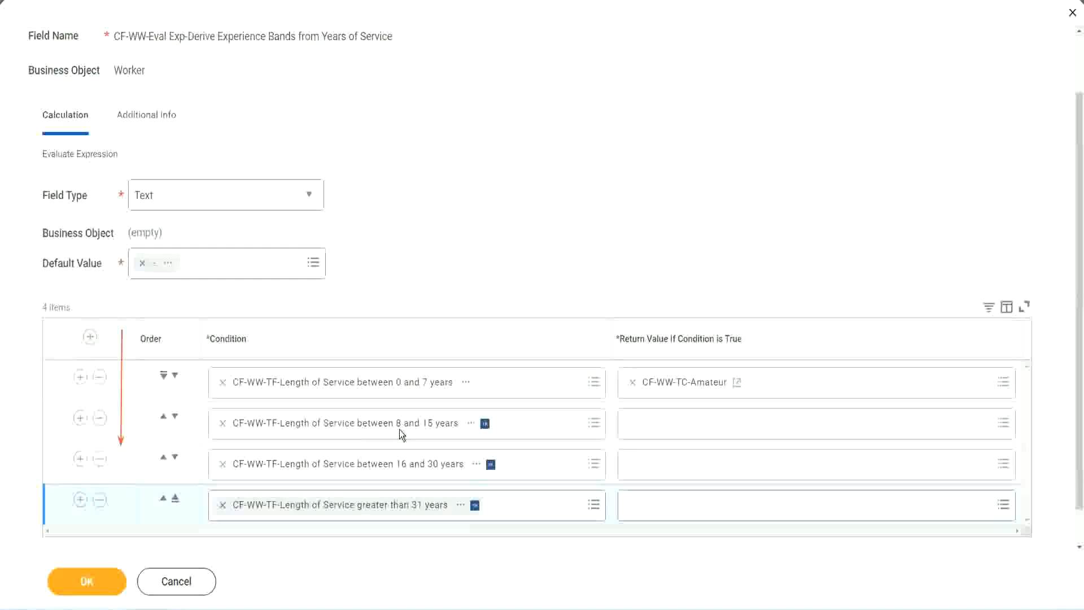
click(163, 418)
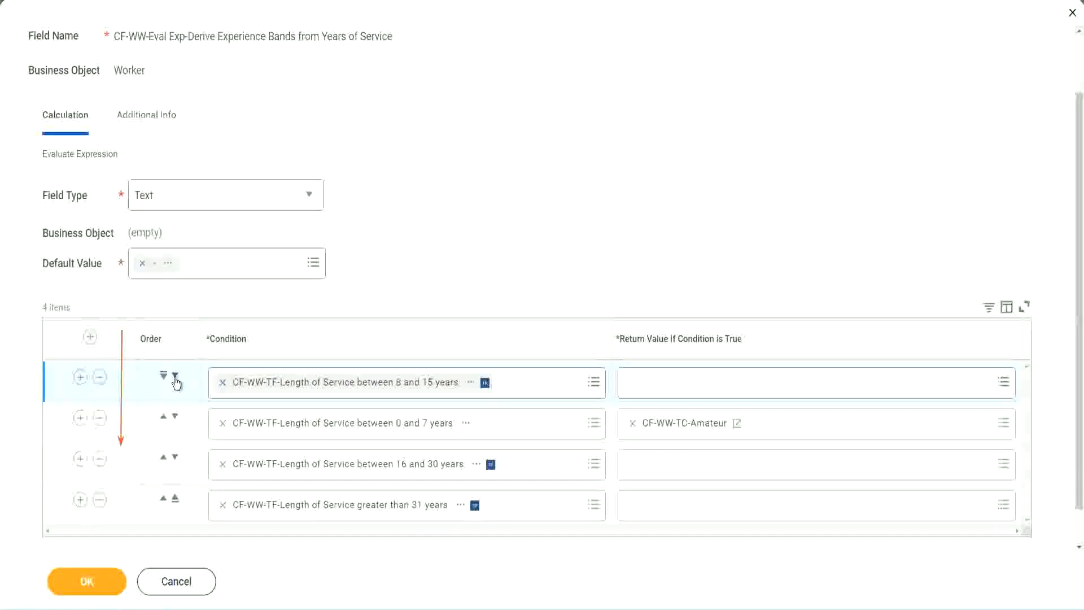
click(175, 375)
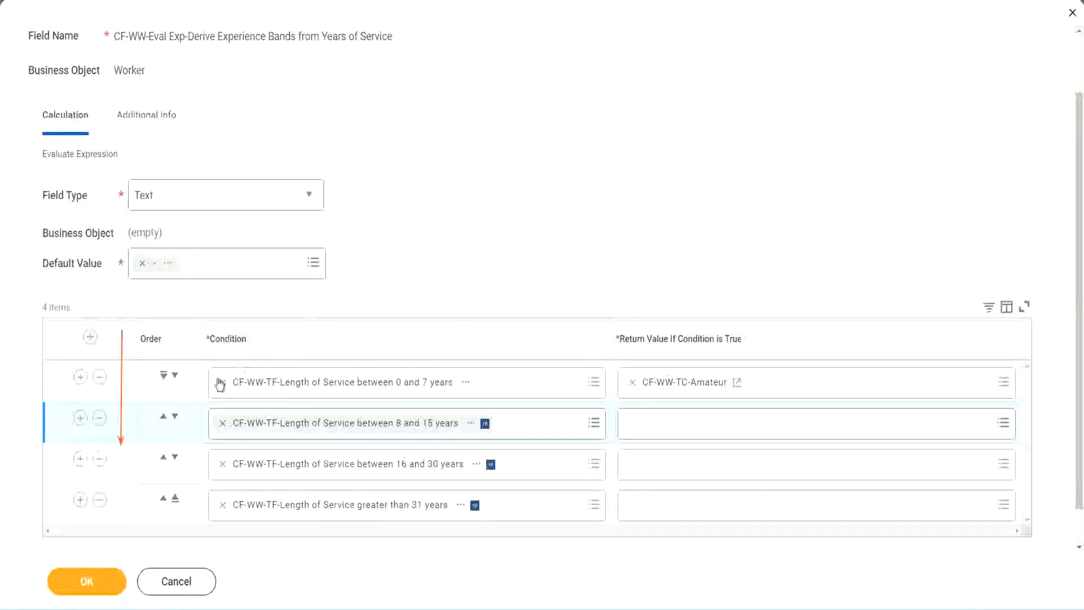
click(164, 418)
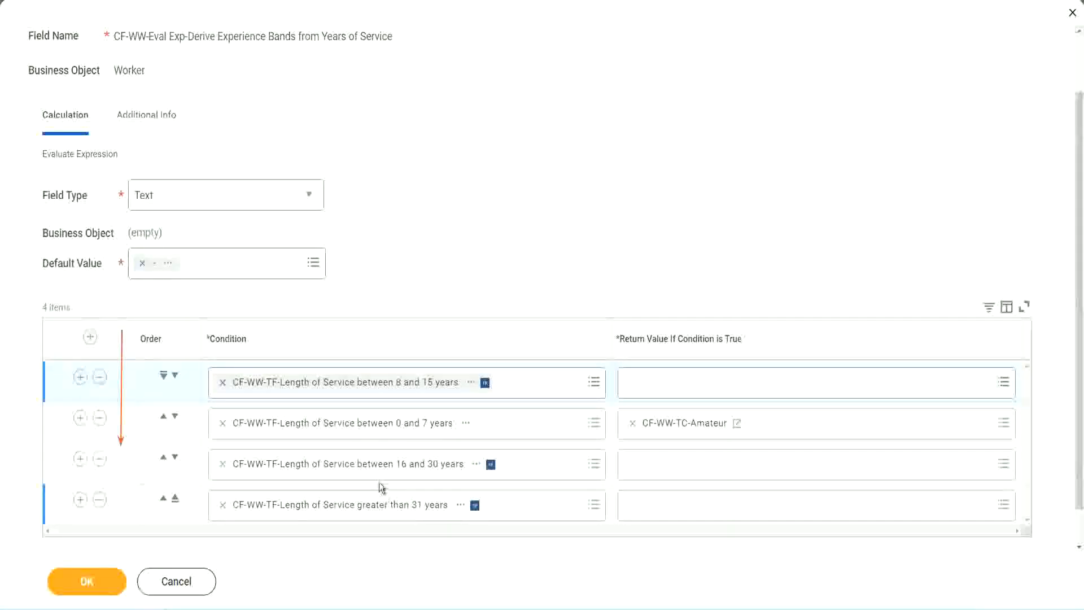
- Copy the text of the CF-WW-TC-Amateur return value and move the 8 to 15 years row back below the 0 to 7 years row
right_click(686, 432)
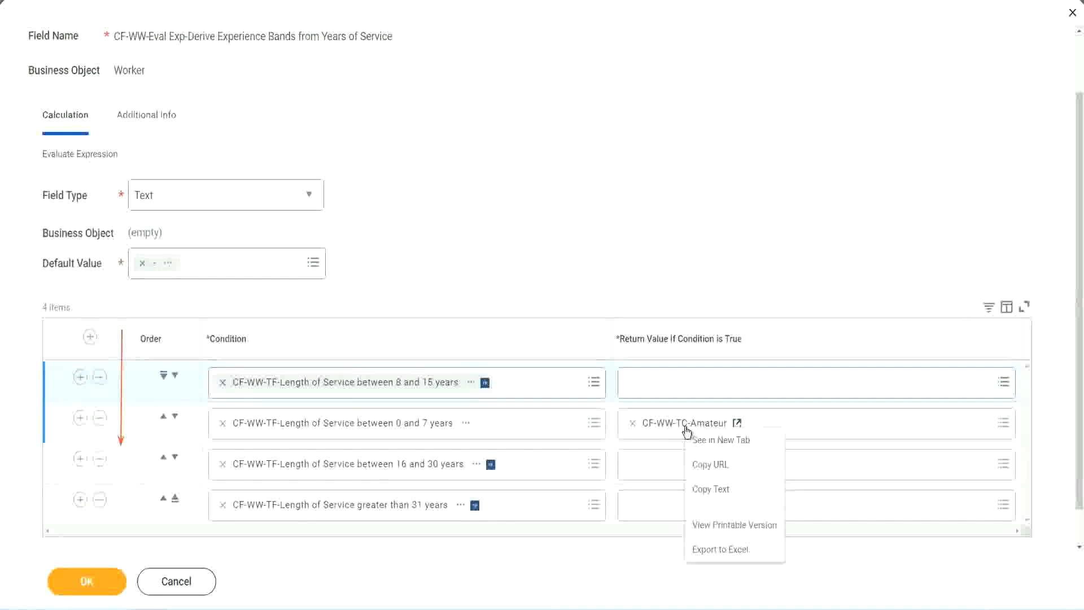
click(712, 487)
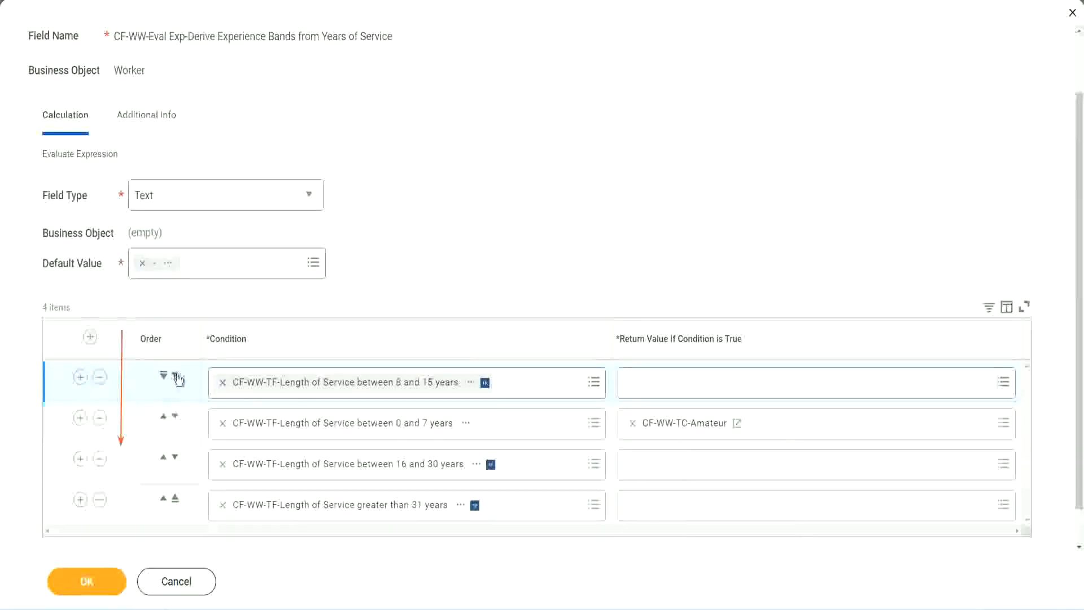
click(175, 375)
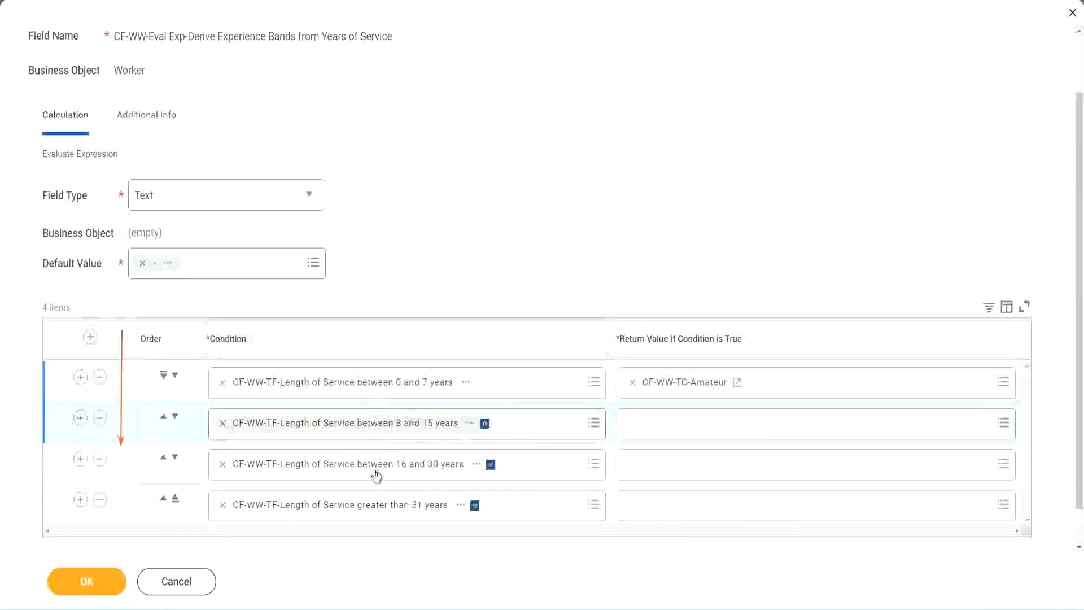
- Create a calculated field for the second row's return value named CF-WW-TC-Experienced, with business object Global and function Text Constant
click(628, 418)
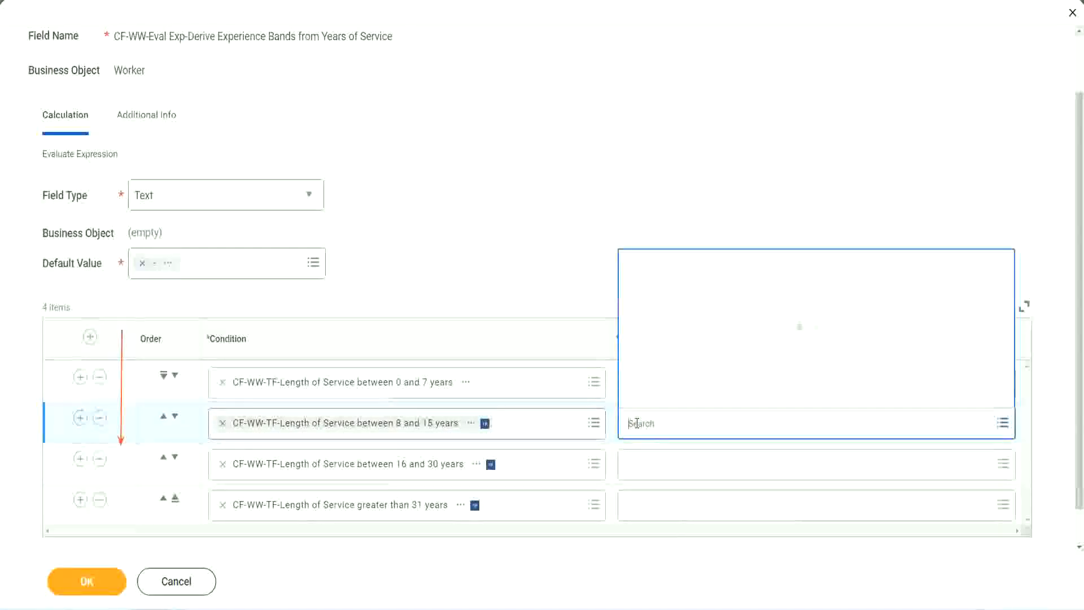
click(672, 397)
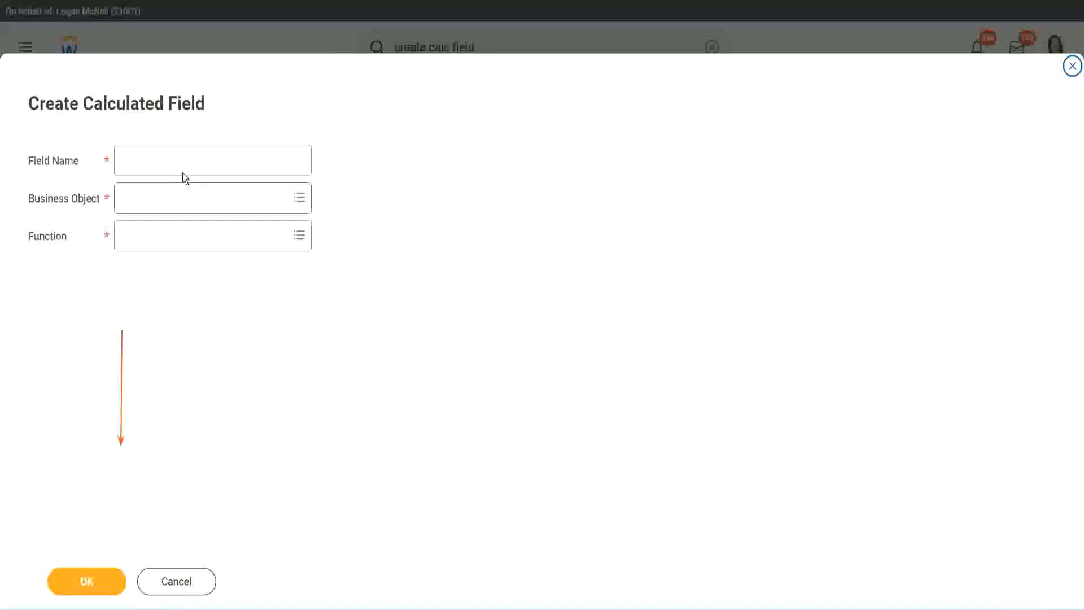
click(172, 160)
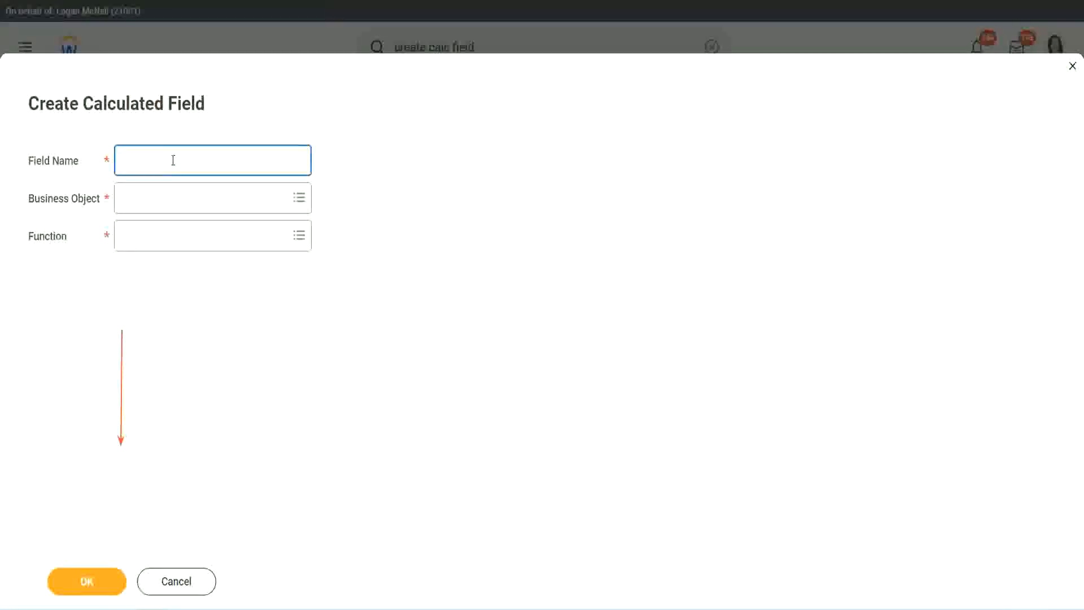
key(ctrl+v)
double_click(206, 160)
text(Ex)
text(per)
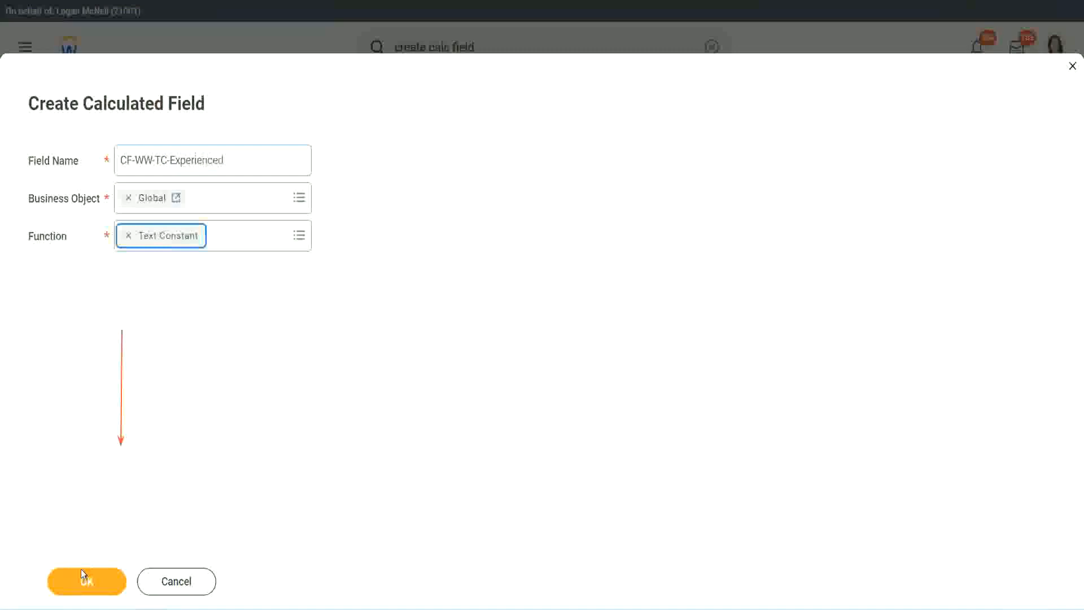
click(84, 581)
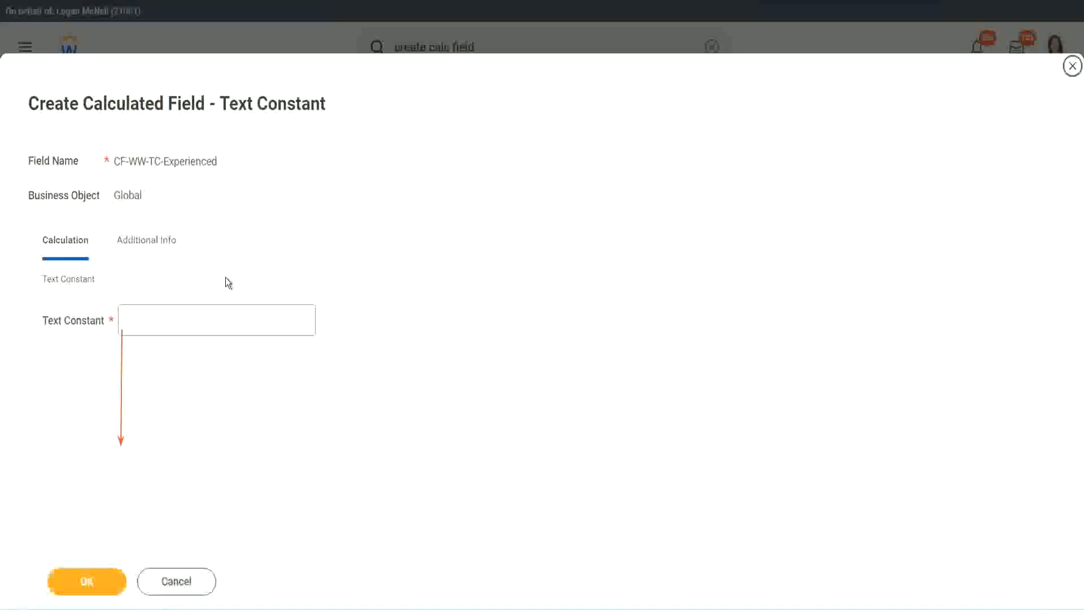
- Enter Experienced as the text constant and save the calculated field as the second row's return value
click(165, 321)
text(Ex)
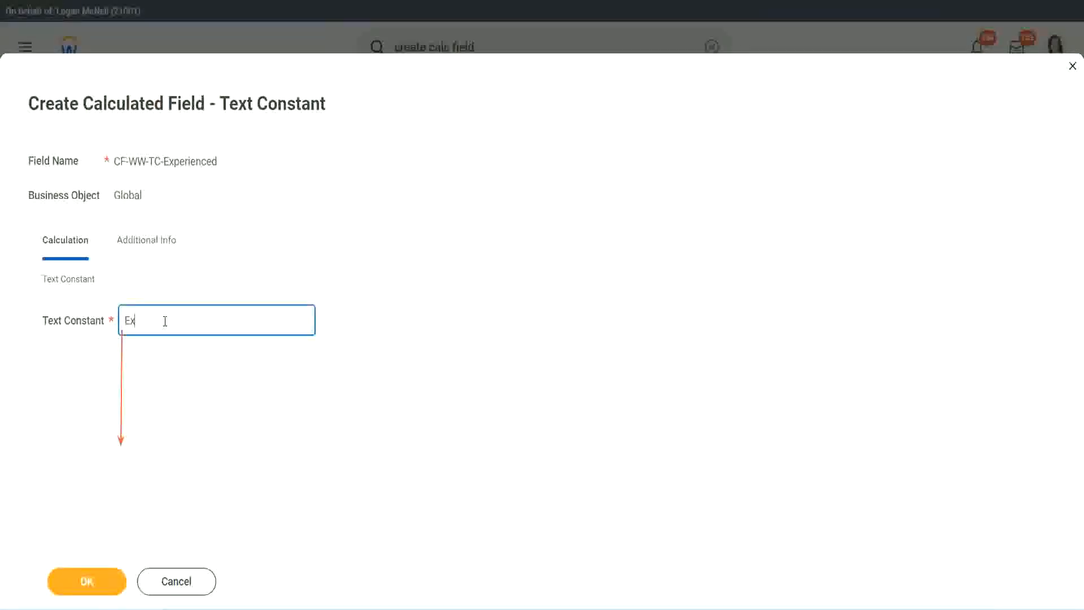
text(perienced)
click(90, 582)
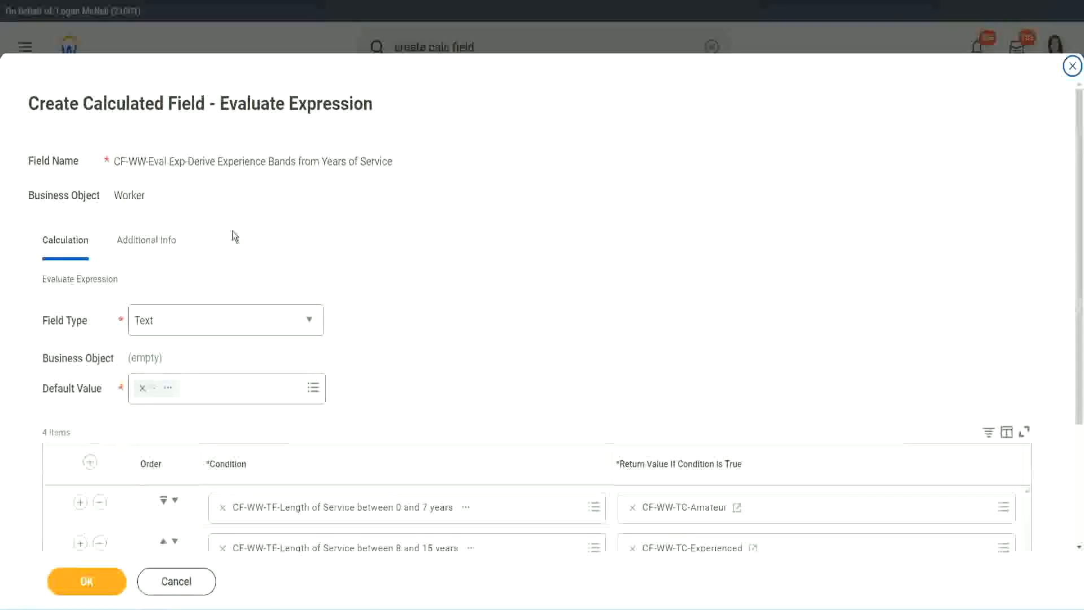
- Start a calculated field for the third row's return value, paste CF-WW-TC-Amateur as its name, and check the band labels in the Notepad++ notes
scroll(499, 293, down, 3)
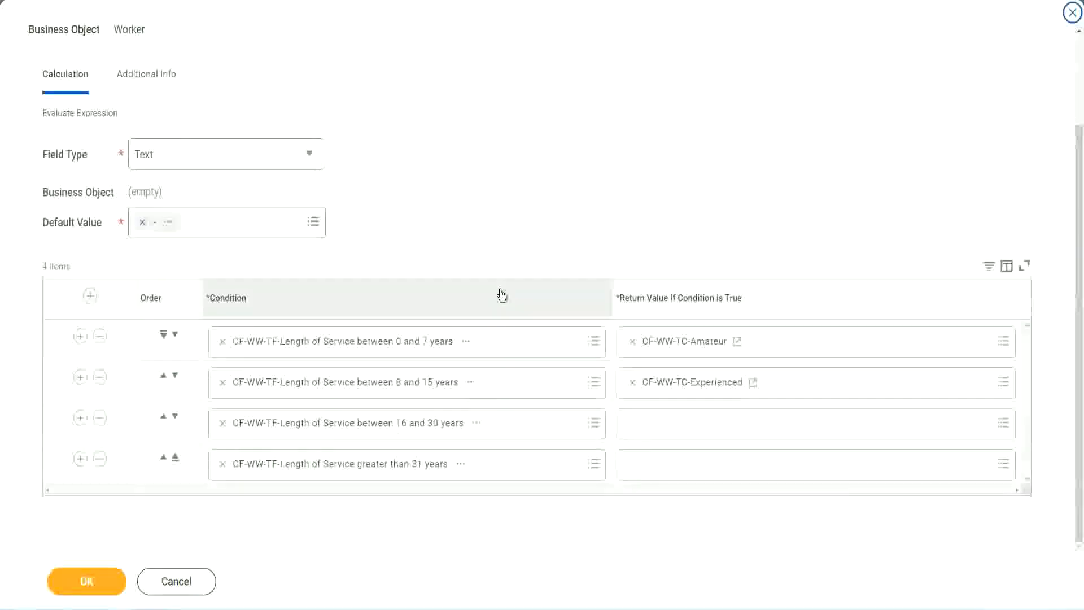
click(675, 426)
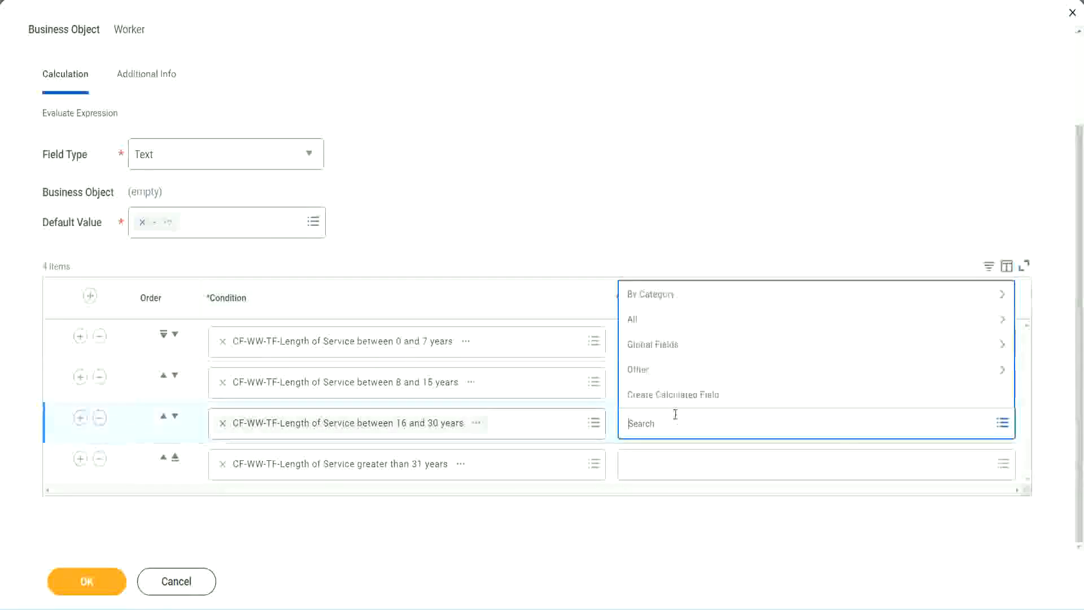
click(680, 395)
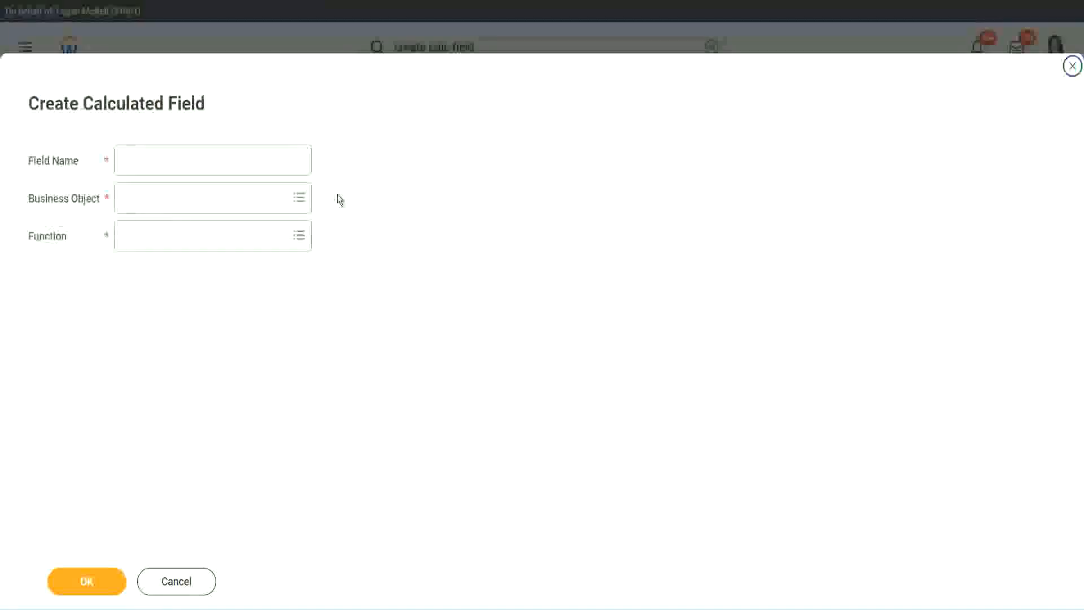
click(230, 160)
text(CF-WW-TC-Amateur)
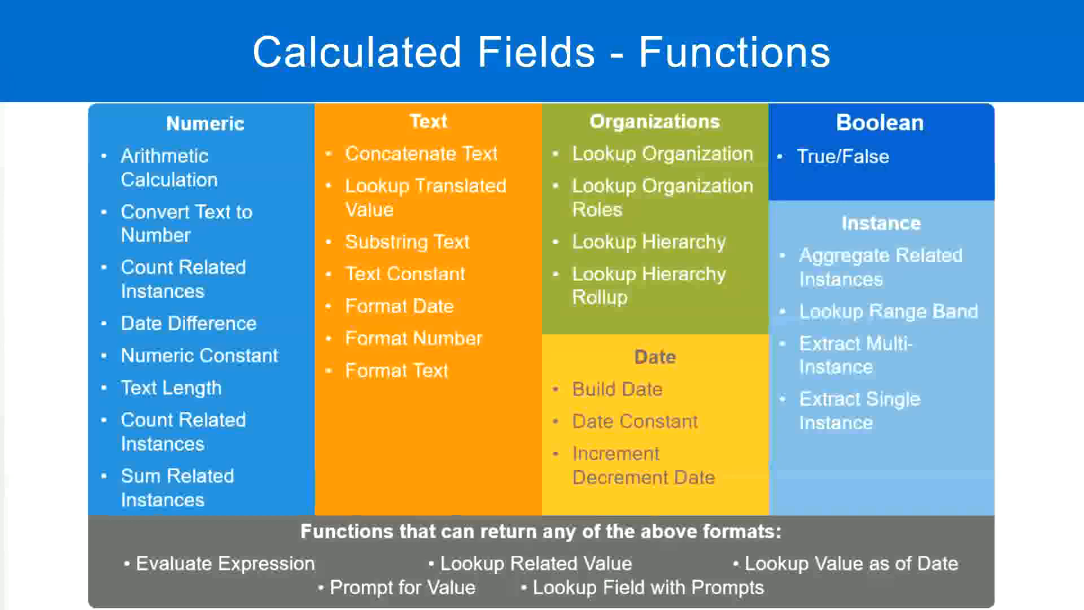
key(alt+Tab)
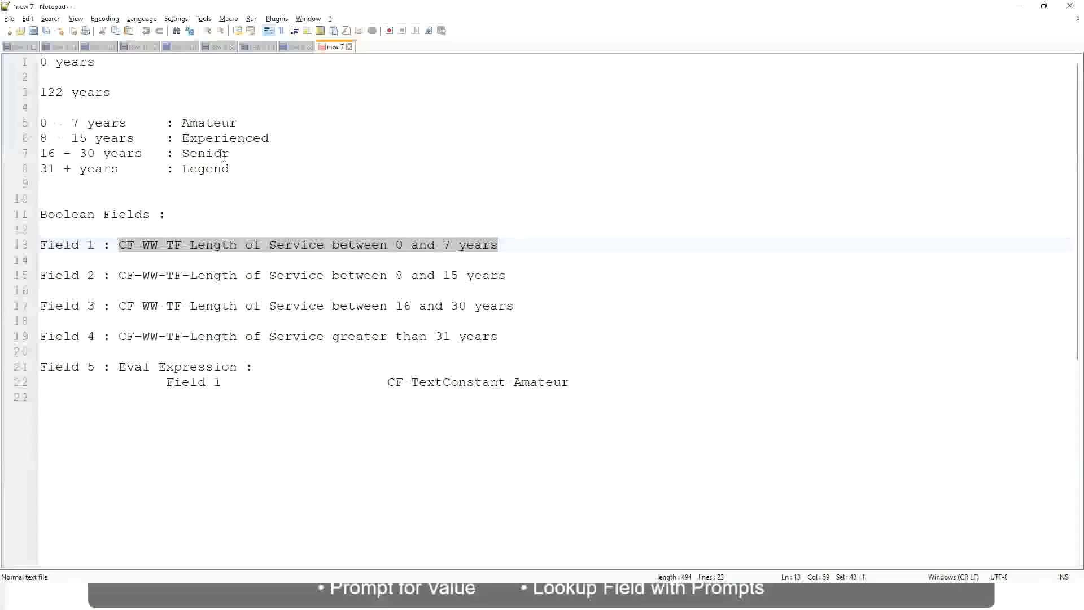
key(alt+Tab)
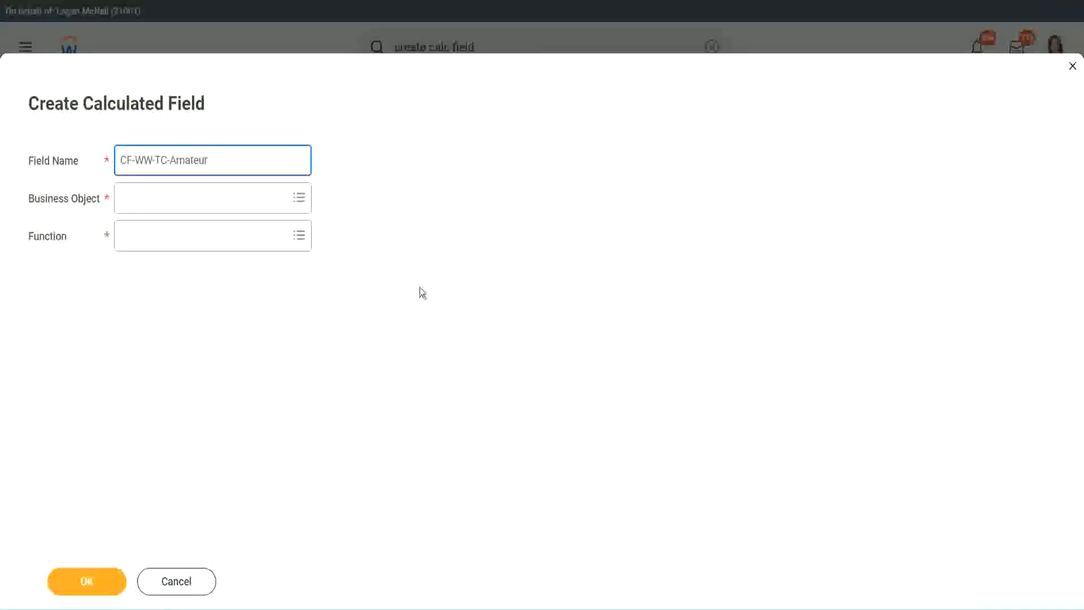
- Change the new field's name to CF-WW-TC-Senior, with business object Global and function Text Constant, and continue to its definition
click(115, 199)
text(global)
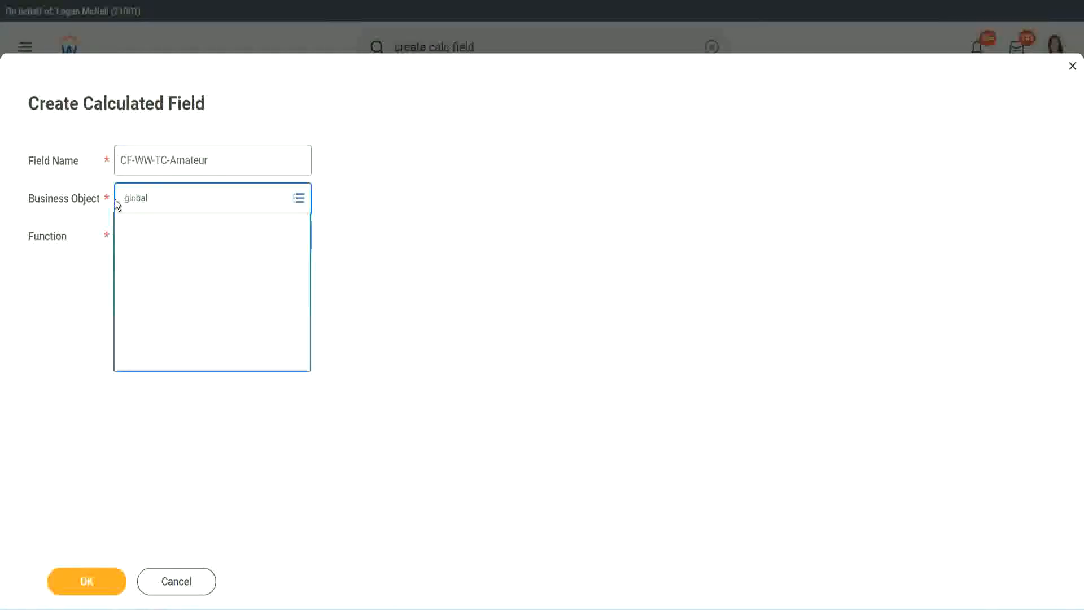
key(Return)
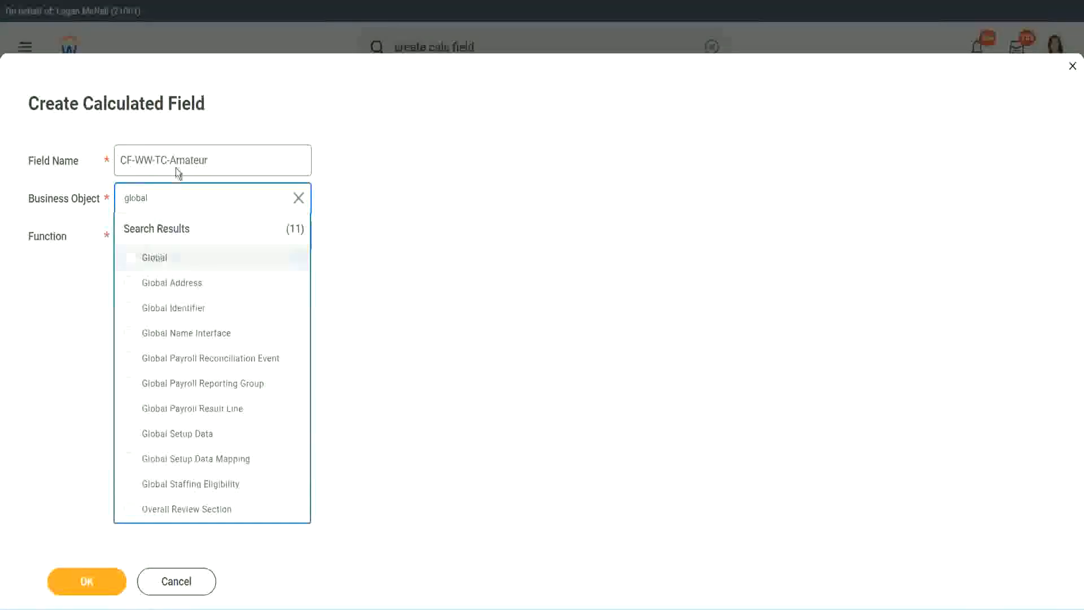
click(176, 164)
double_click(181, 160)
text(S)
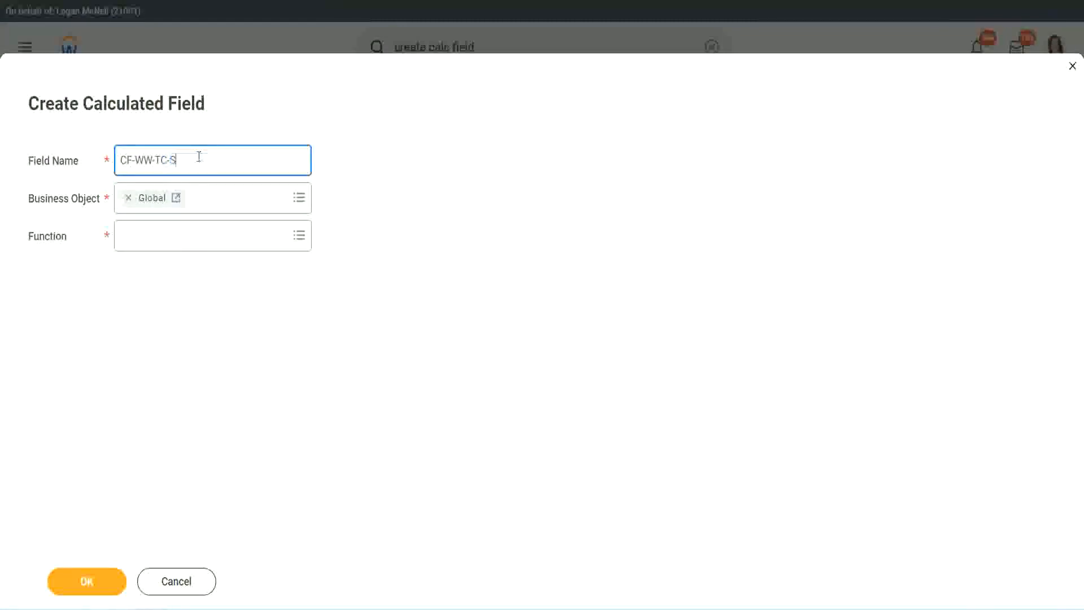
text(enior)
click(172, 246)
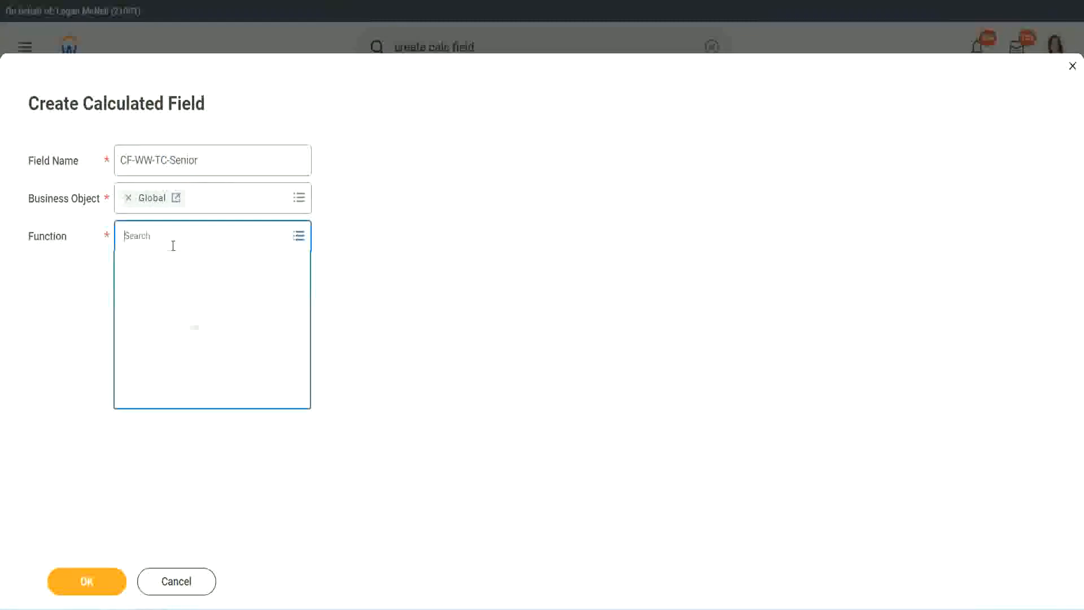
text(tc)
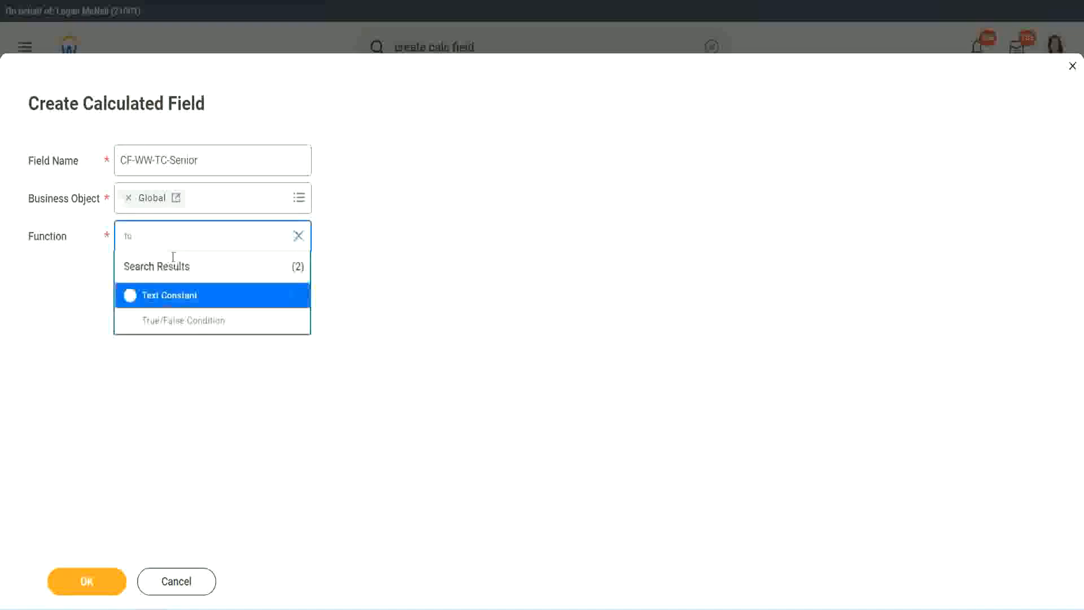
click(167, 294)
click(86, 585)
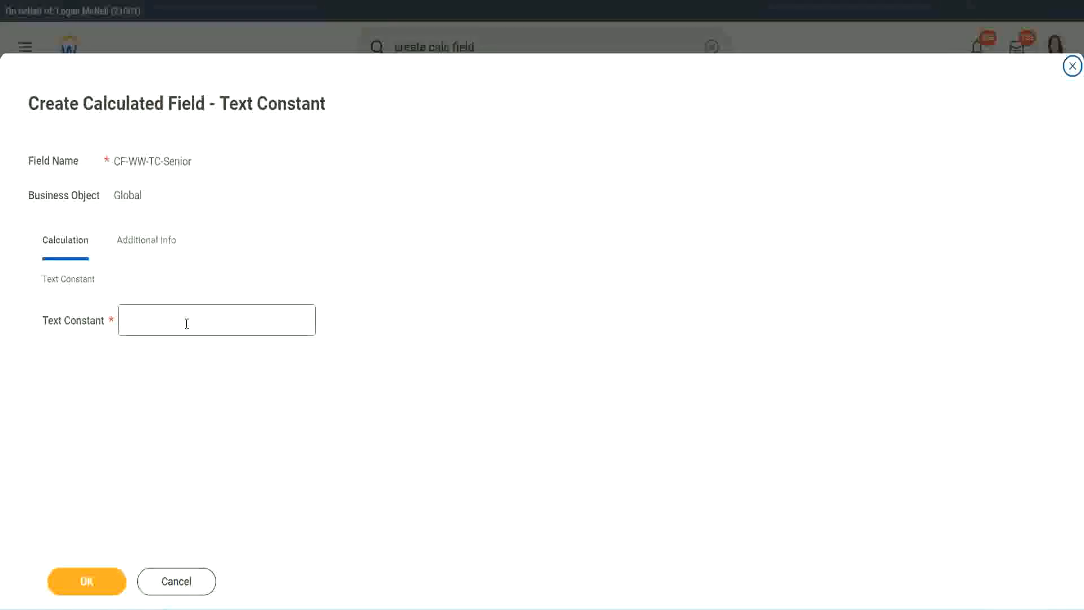
- Enter Senior as the text constant and save the calculated field as the third row's return value
click(183, 317)
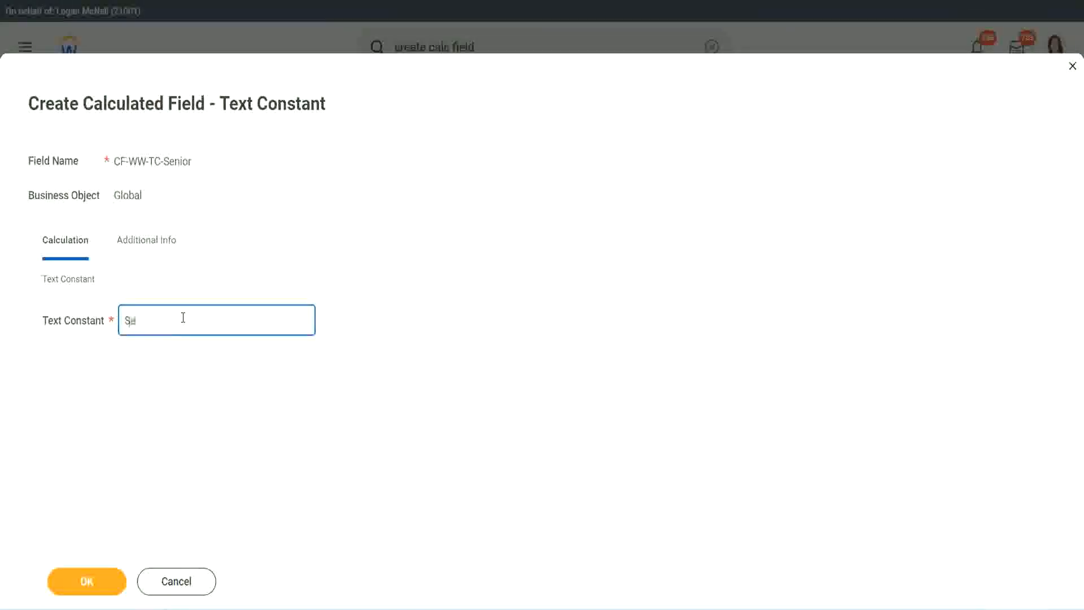
click(107, 573)
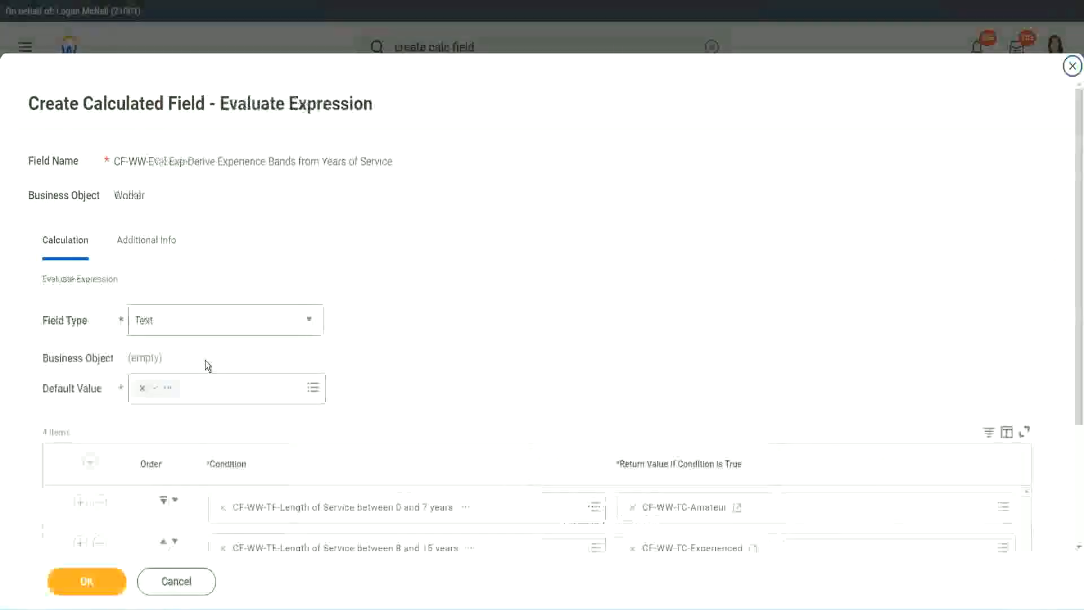
- Start a calculated field for the fourth row's return value and name it CF-WW-TC-Legend, reusing the copied name of the Senior field
scroll(784, 405, down, 3)
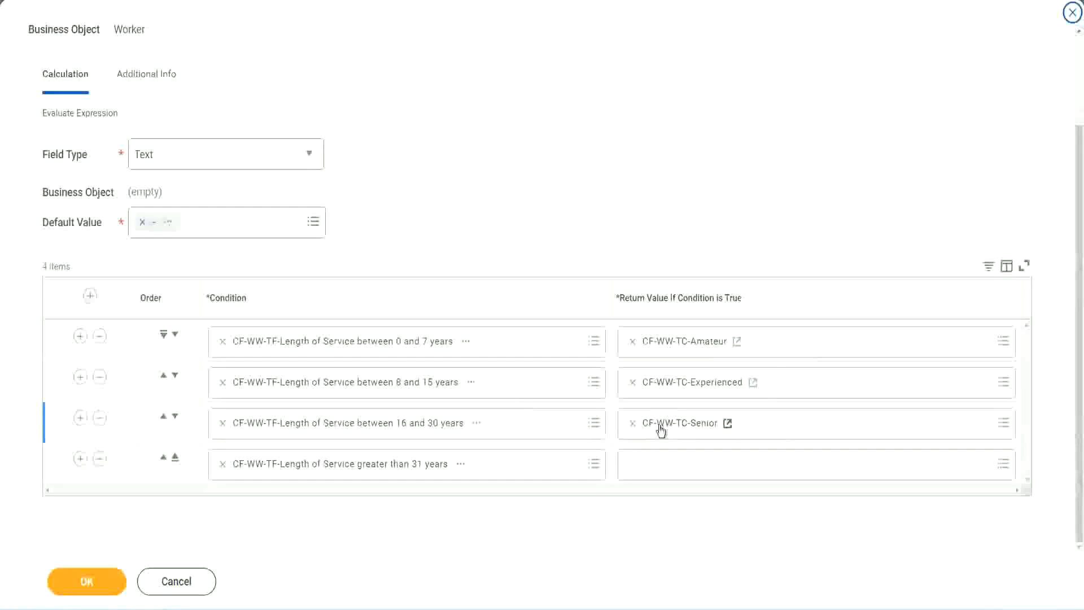
right_click(658, 426)
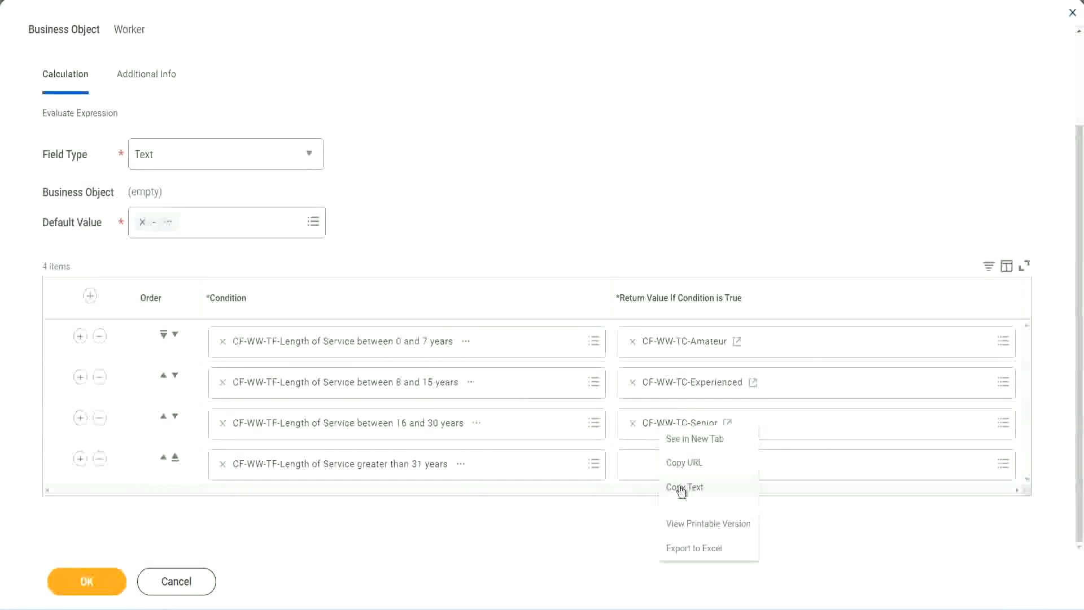
click(681, 482)
click(658, 467)
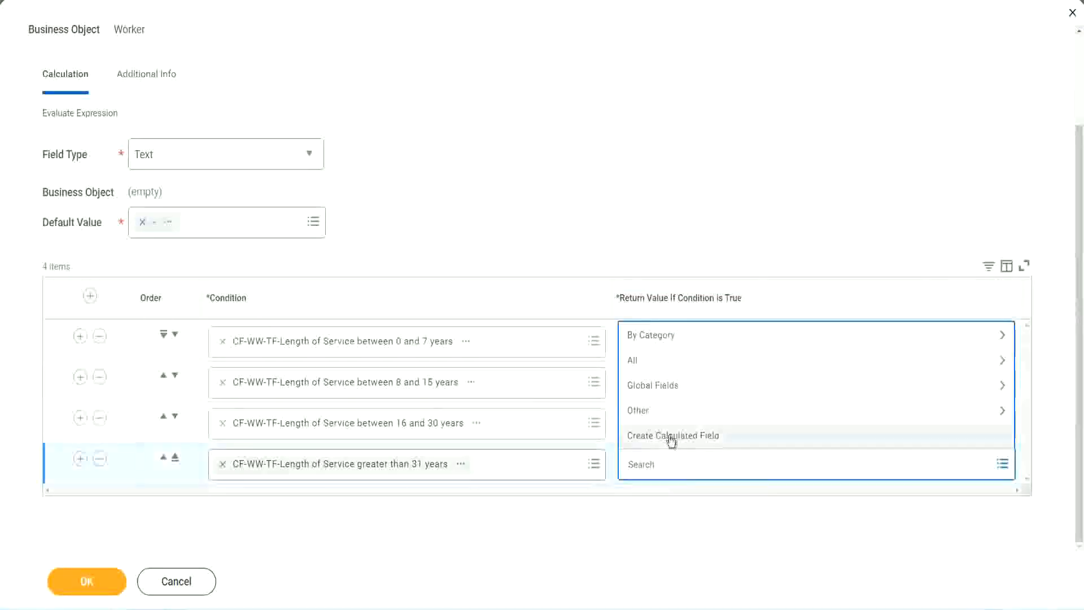
click(670, 439)
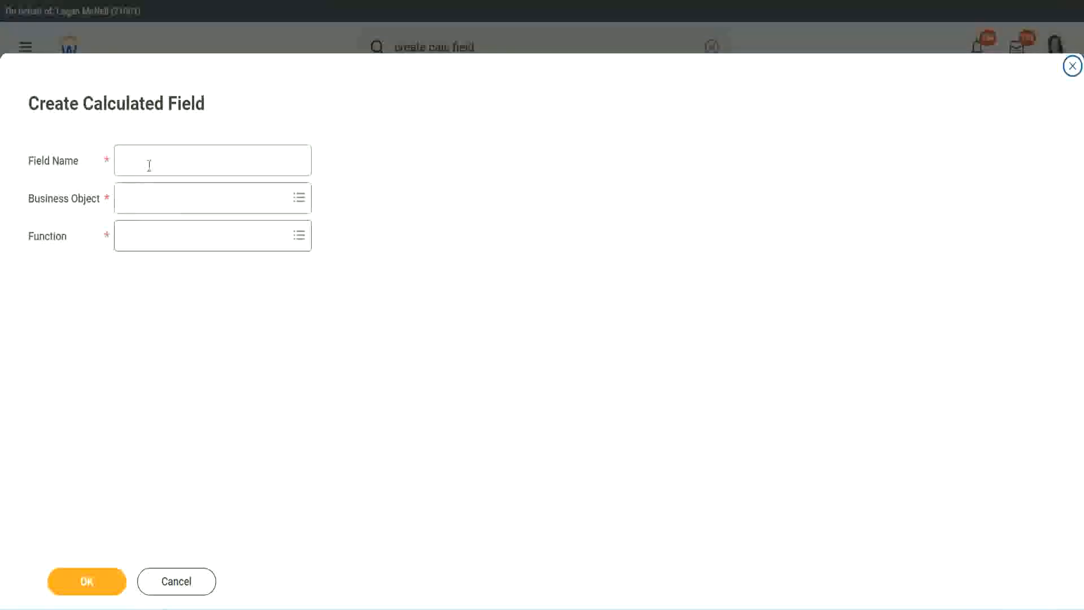
click(149, 164)
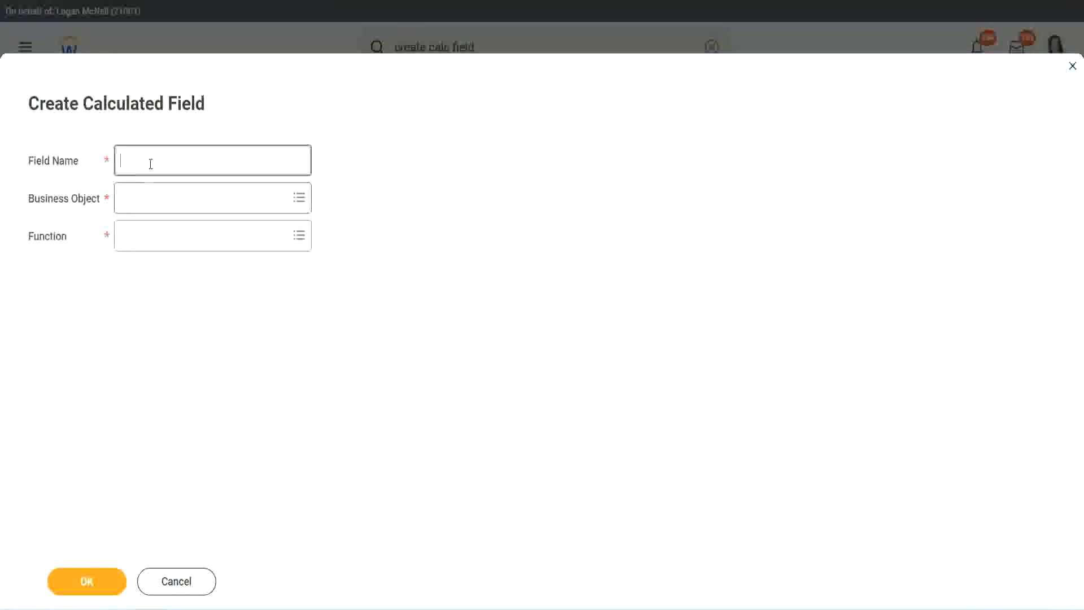
key(ctrl+v)
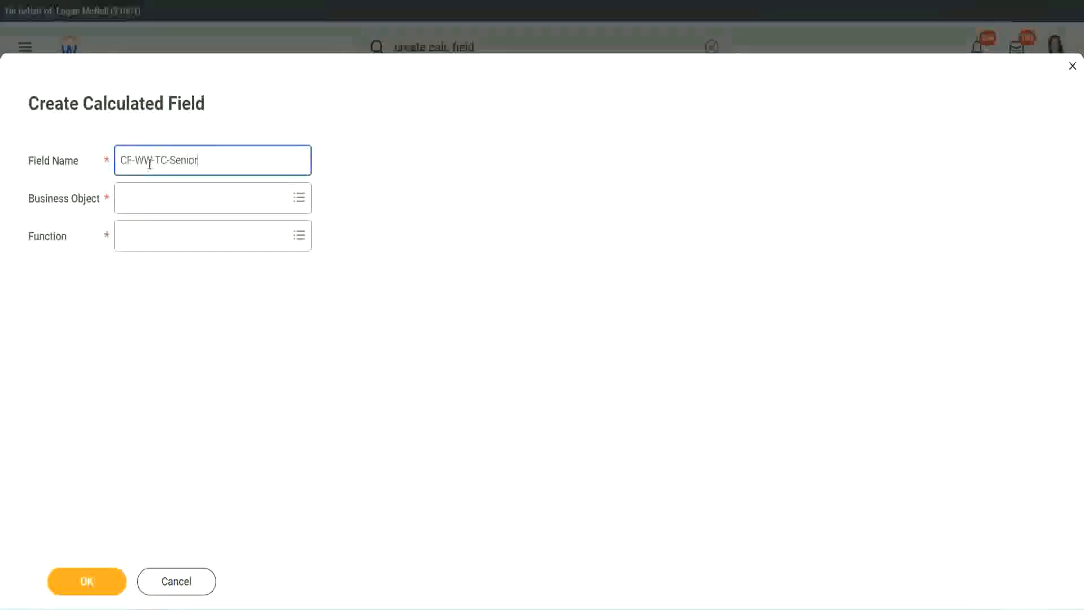
double_click(184, 160)
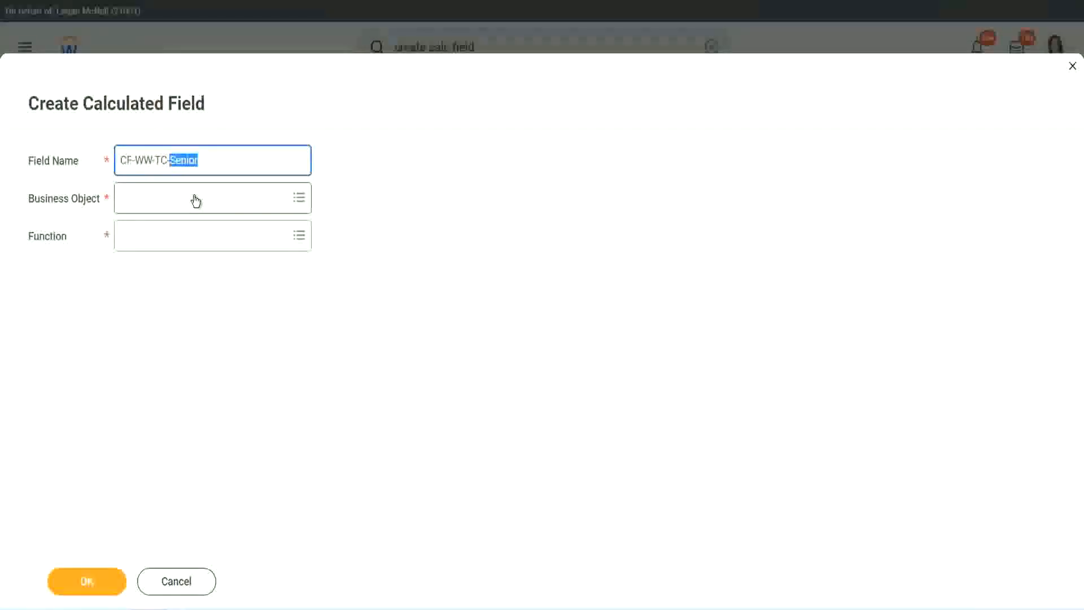
text(Legend)
- Set the new field's business object to Global and function to Text Constant, and continue to its definition
click(152, 204)
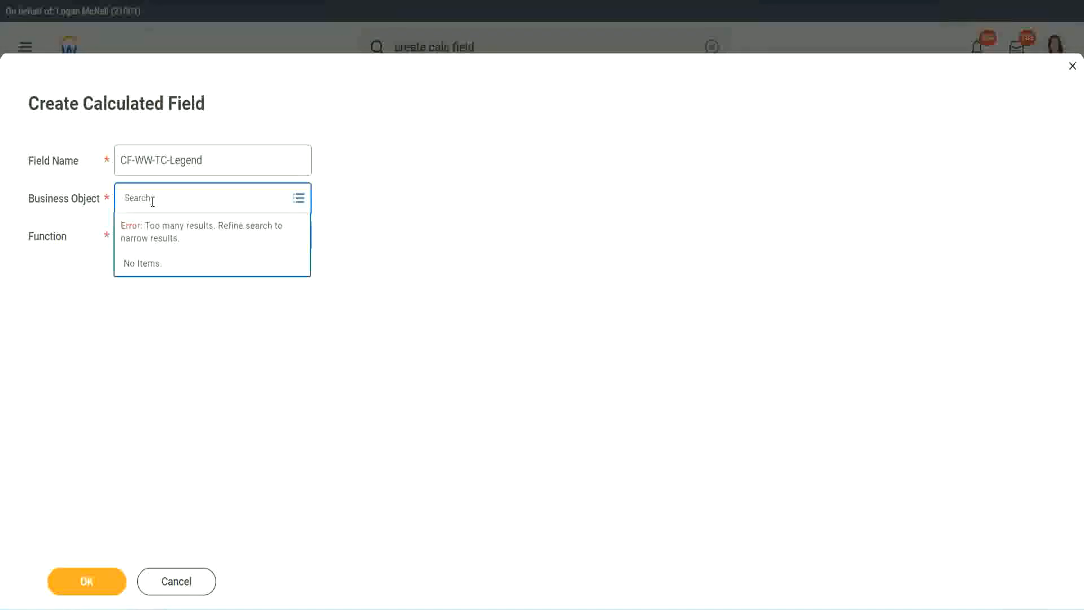
text(gl)
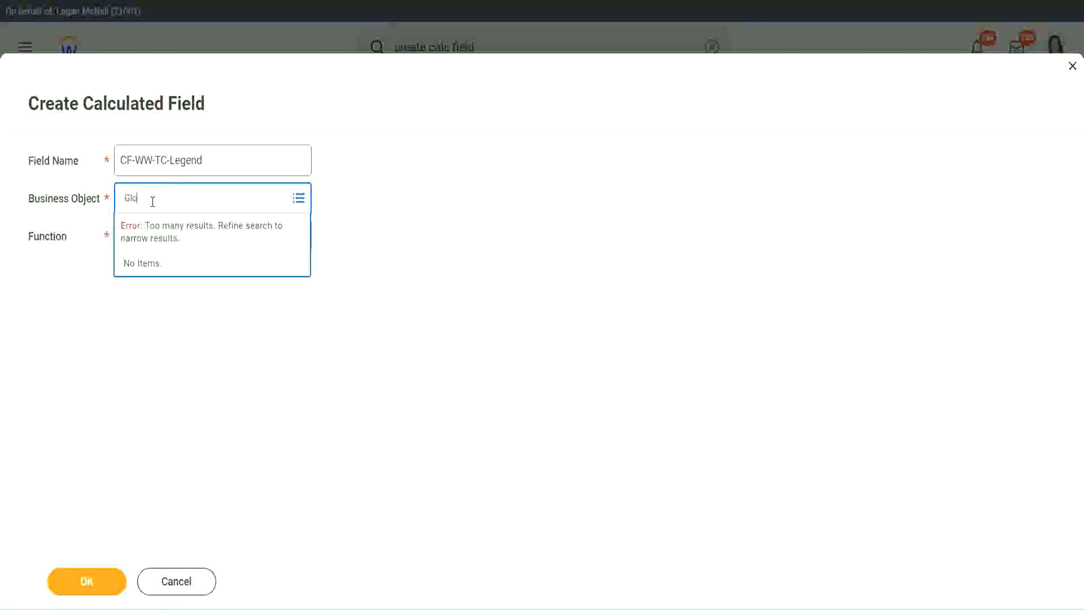
text(obal)
key(Return)
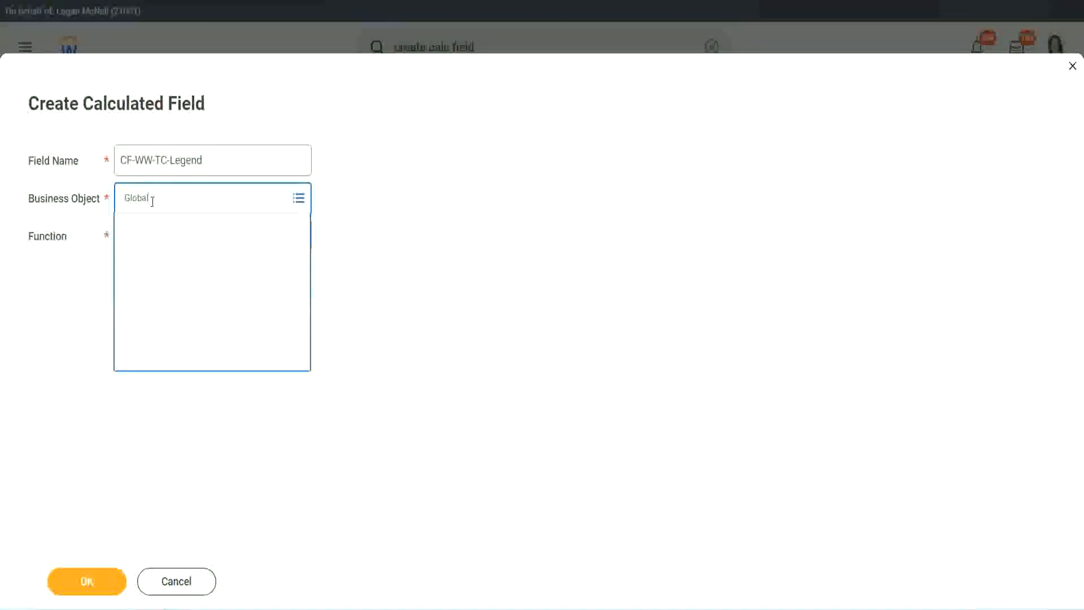
click(161, 261)
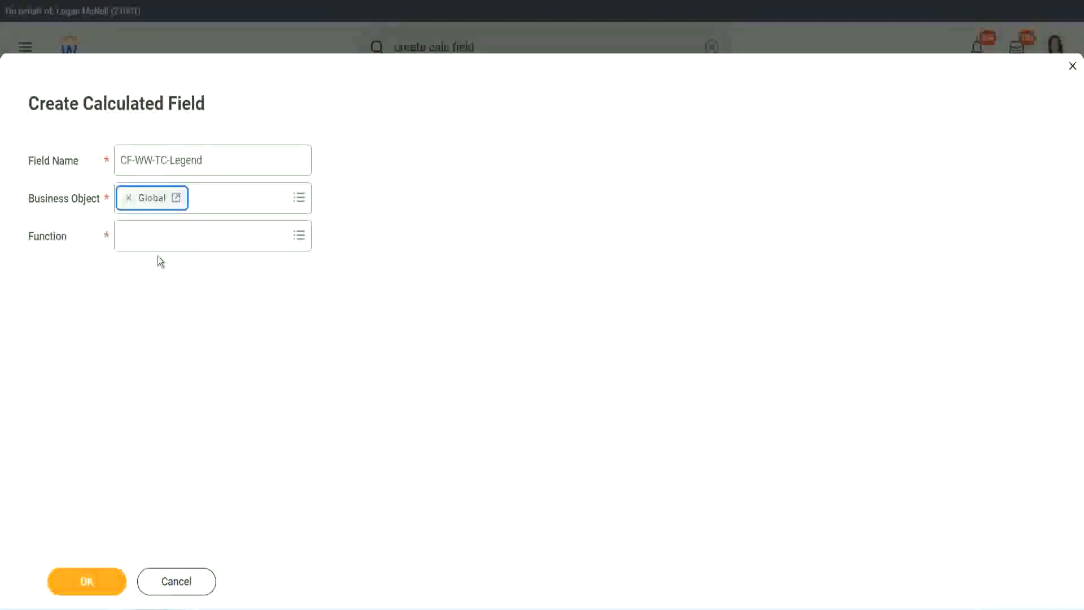
click(156, 236)
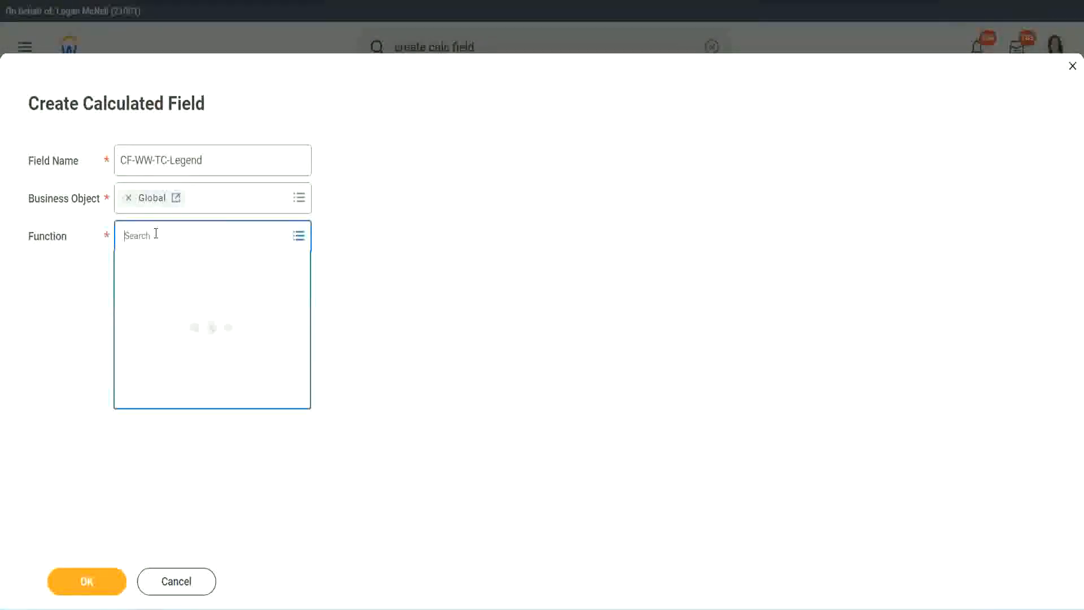
text(tc)
key(Return)
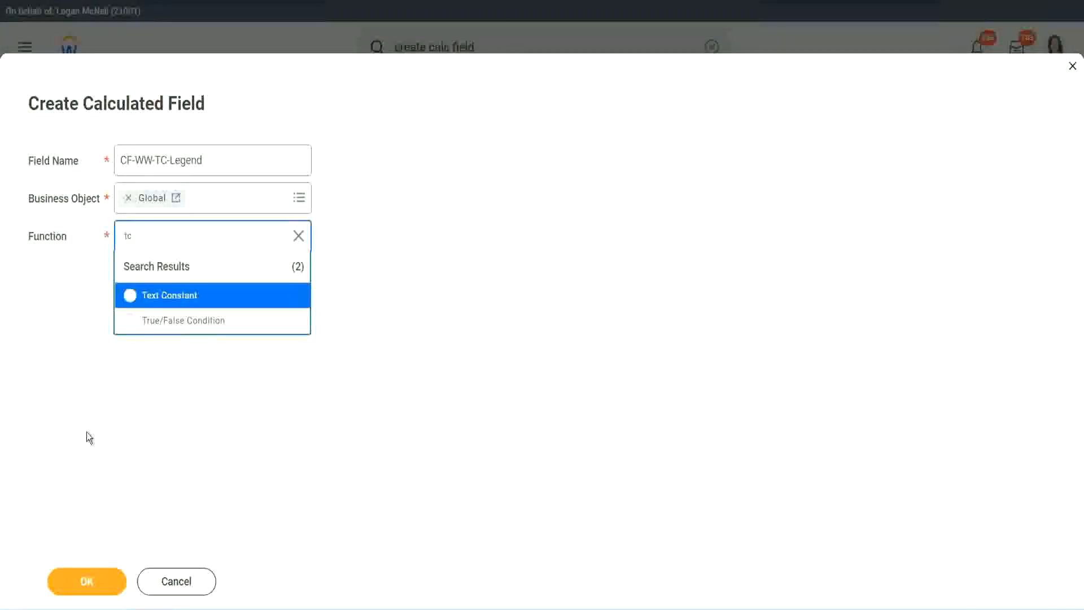
click(163, 300)
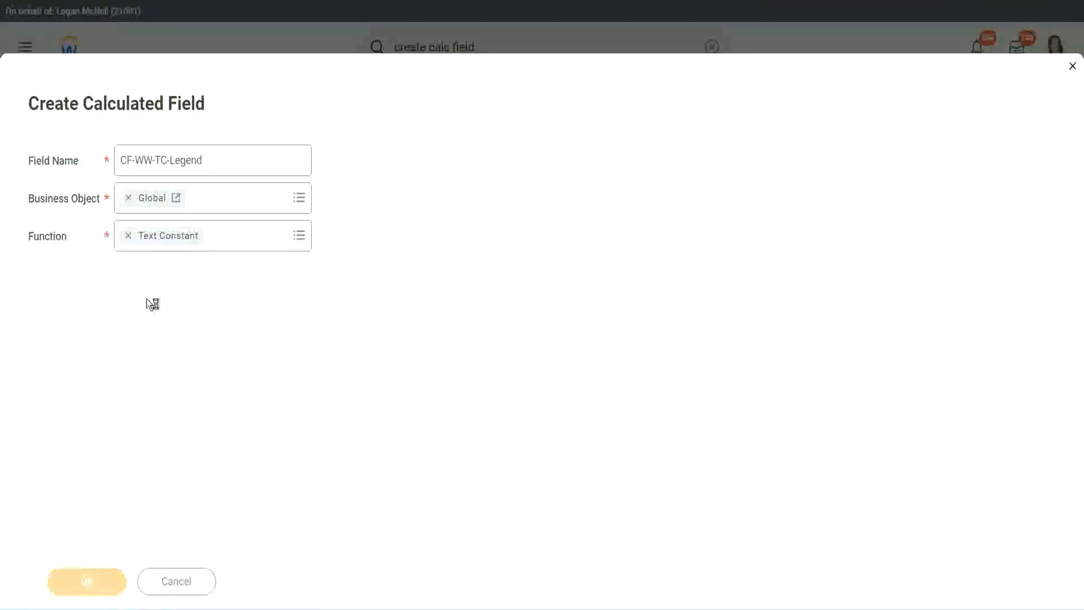
- Enter Legend as the text constant and save the calculated field as the fourth row's return value
click(139, 321)
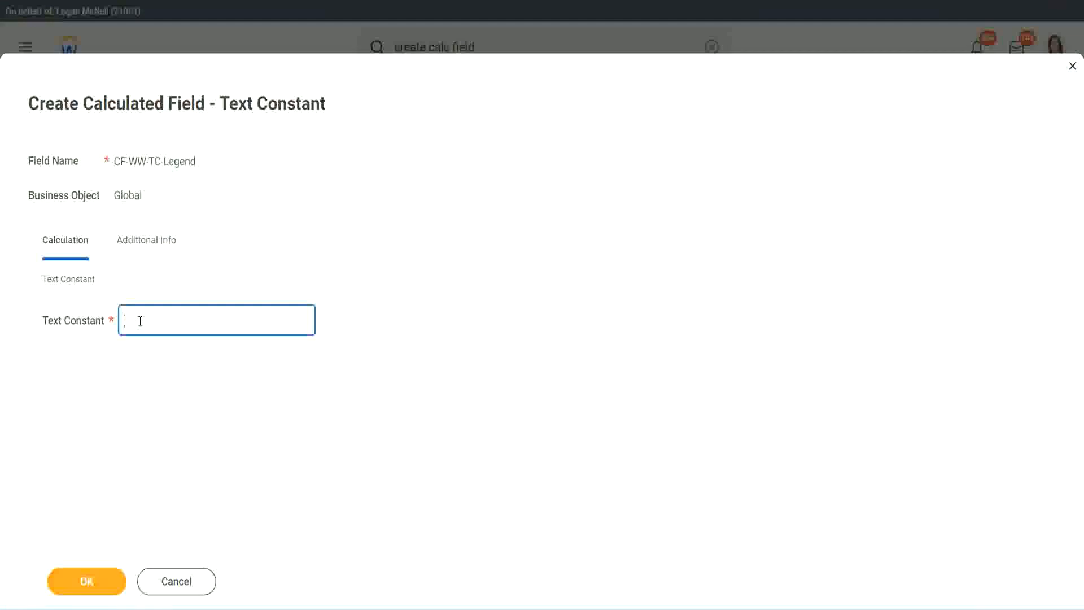
text(Legend)
click(91, 581)
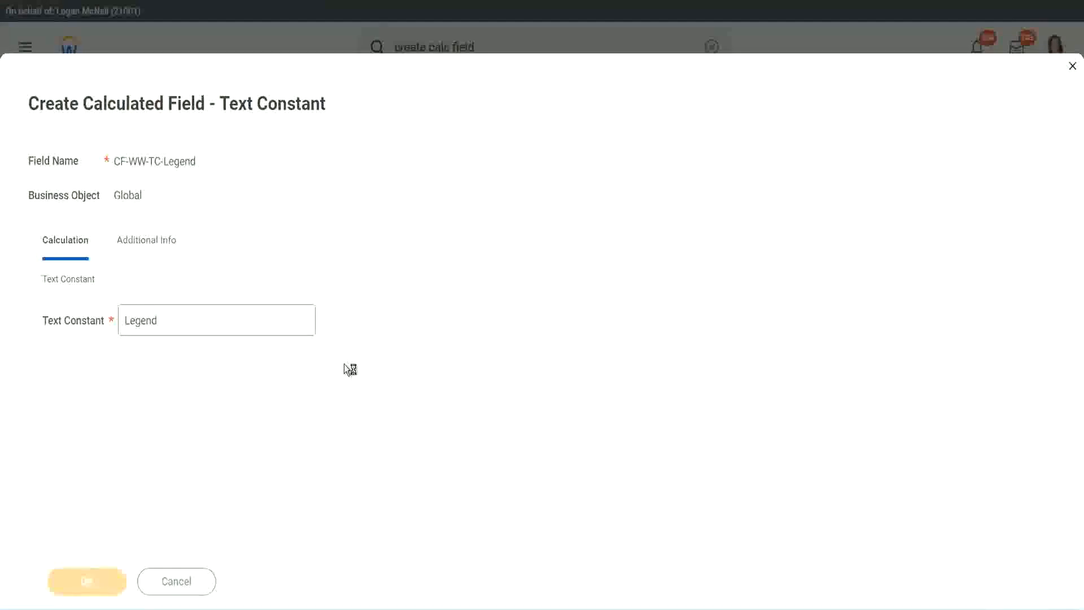
- Review the field type, the four conditions and their return values, and save the Evaluate Expression calculated field
scroll(574, 303, down, 3)
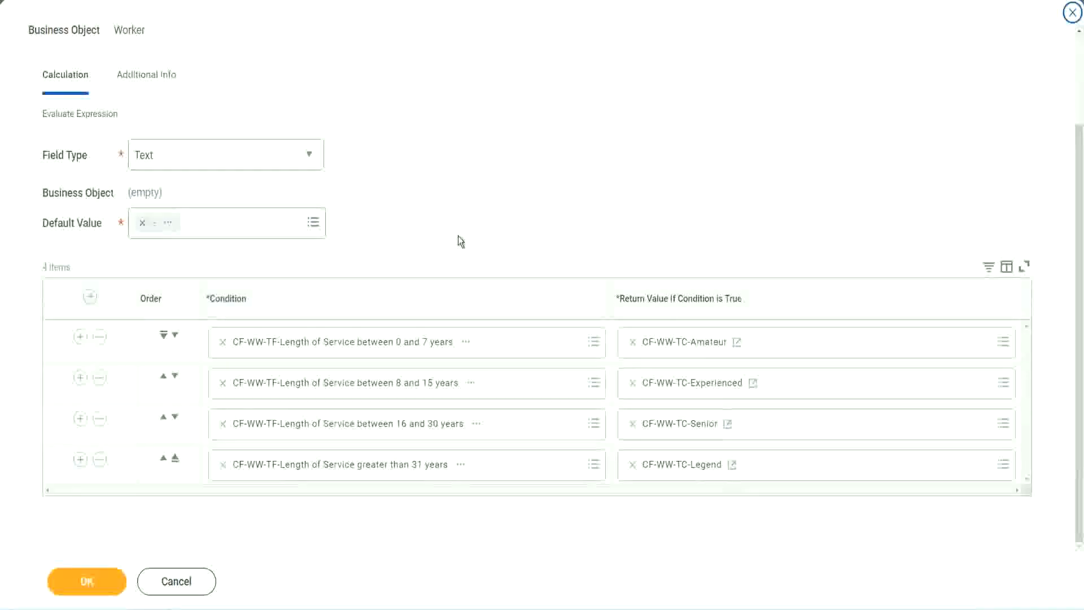
scroll(459, 227, up, 1)
scroll(458, 226, up, 1)
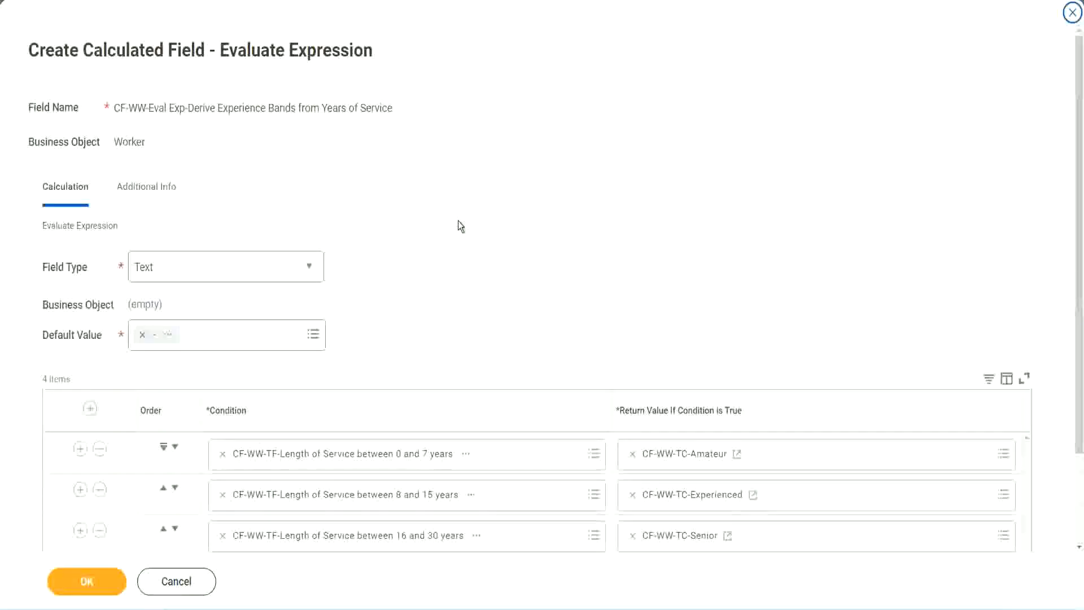
scroll(458, 226, down, 2)
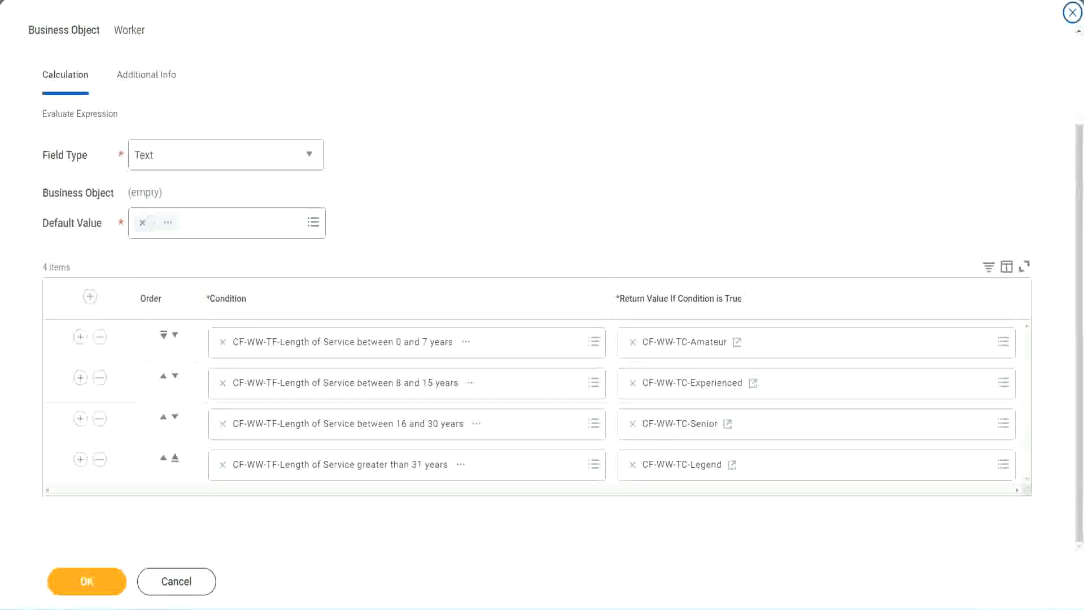
drag(695, 158, 703, 274)
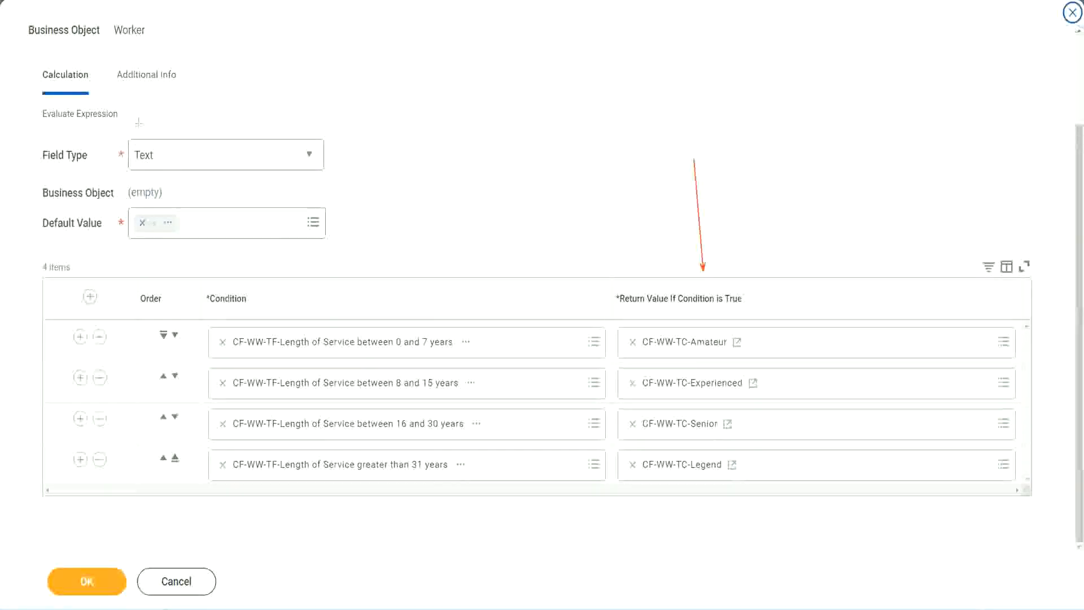
drag(135, 97, 140, 136)
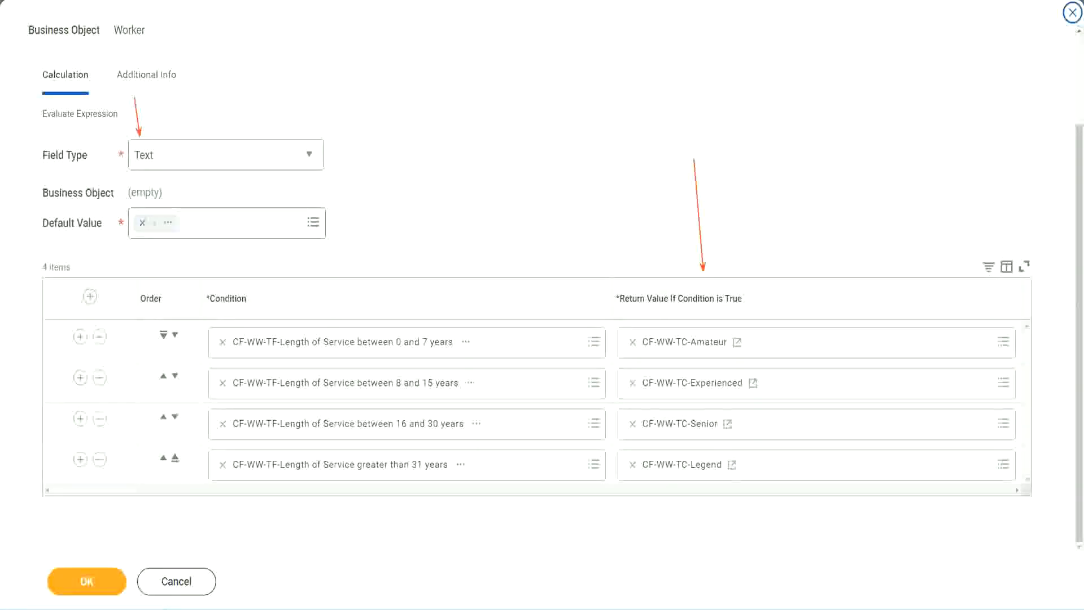
click(94, 578)
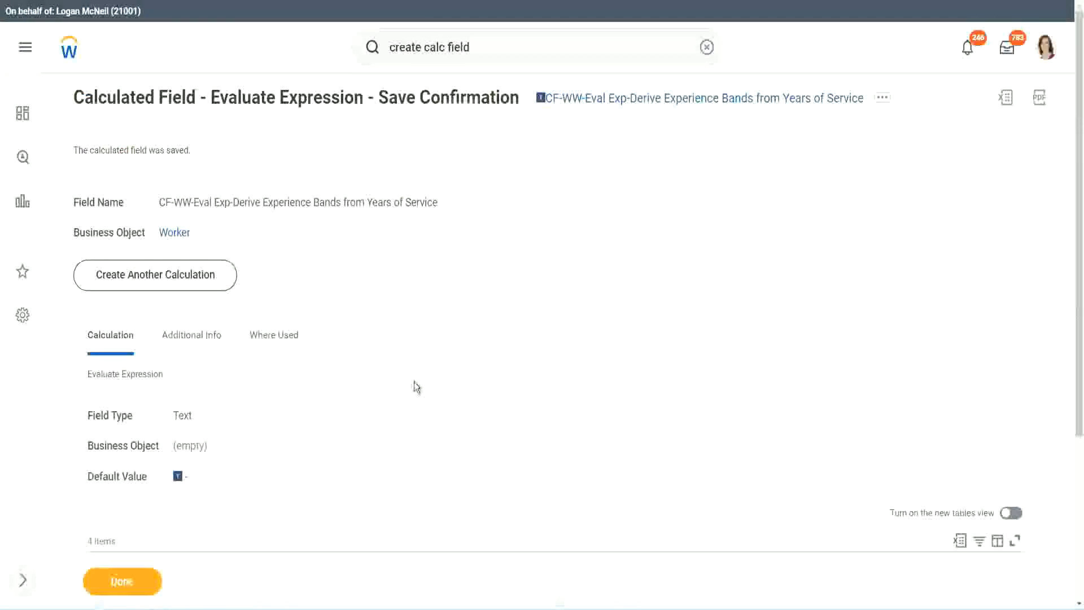
- Check the saved field's conditions and return values, and copy the calculated field's name
scroll(416, 385, down, 4)
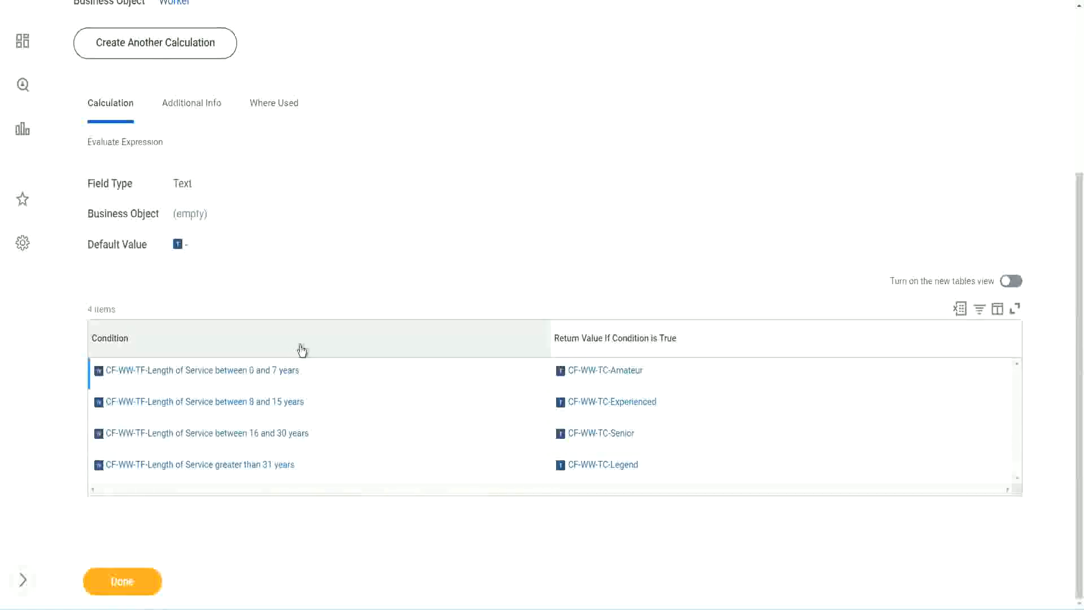
scroll(299, 346, up, 4)
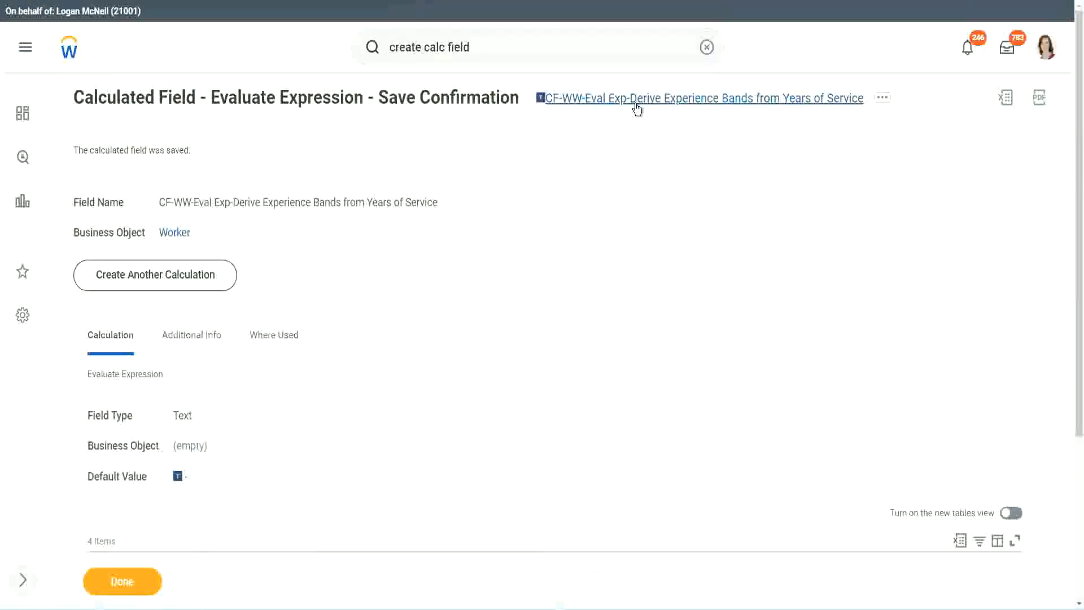
click(667, 169)
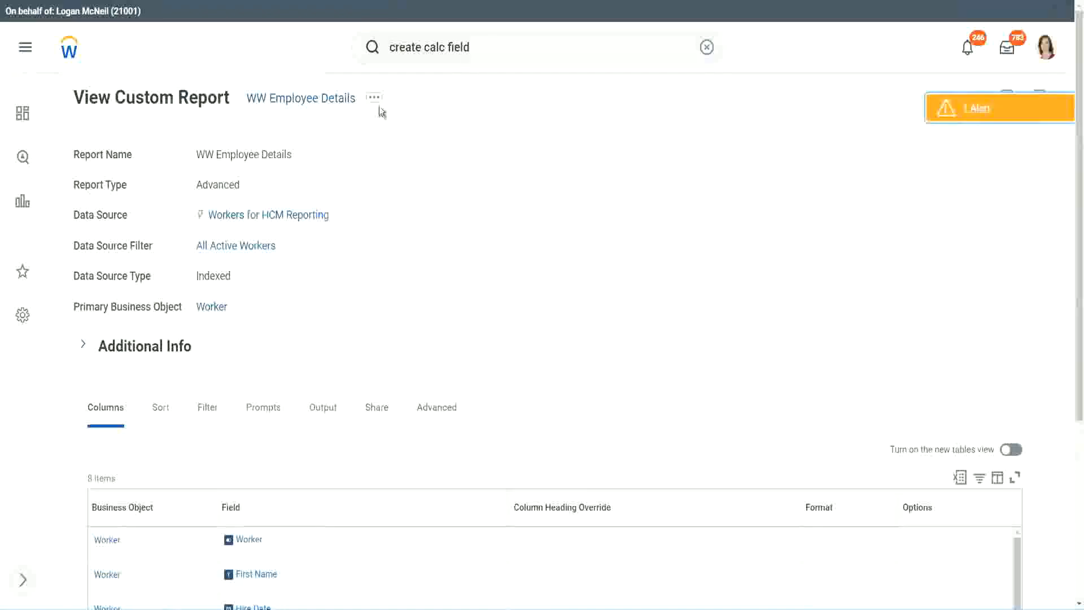
- Open the WW Employee Details custom report for editing
click(377, 106)
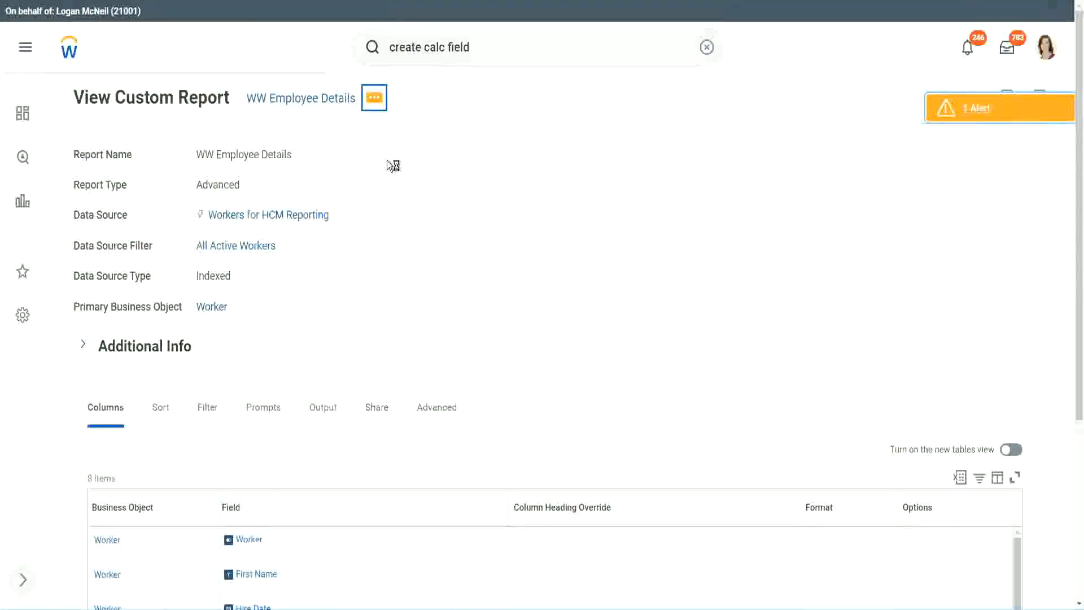
mouse_move(440, 161)
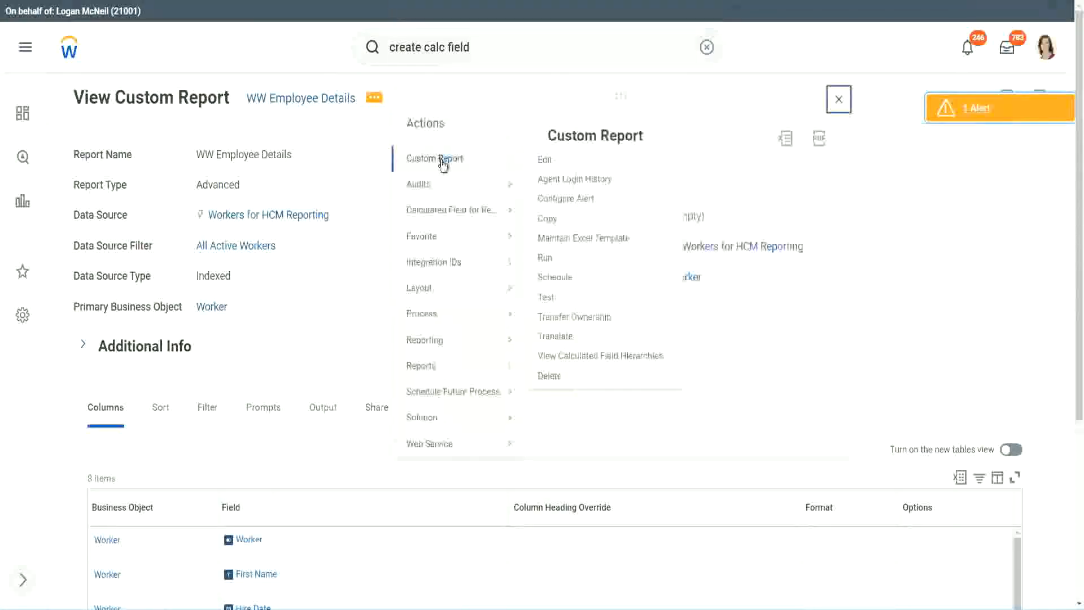
click(551, 163)
- Add a Worker column to the report with the field CF-WW-Eval Exp-Derive Experience Bands from Years of Service
scroll(397, 247, down, 4)
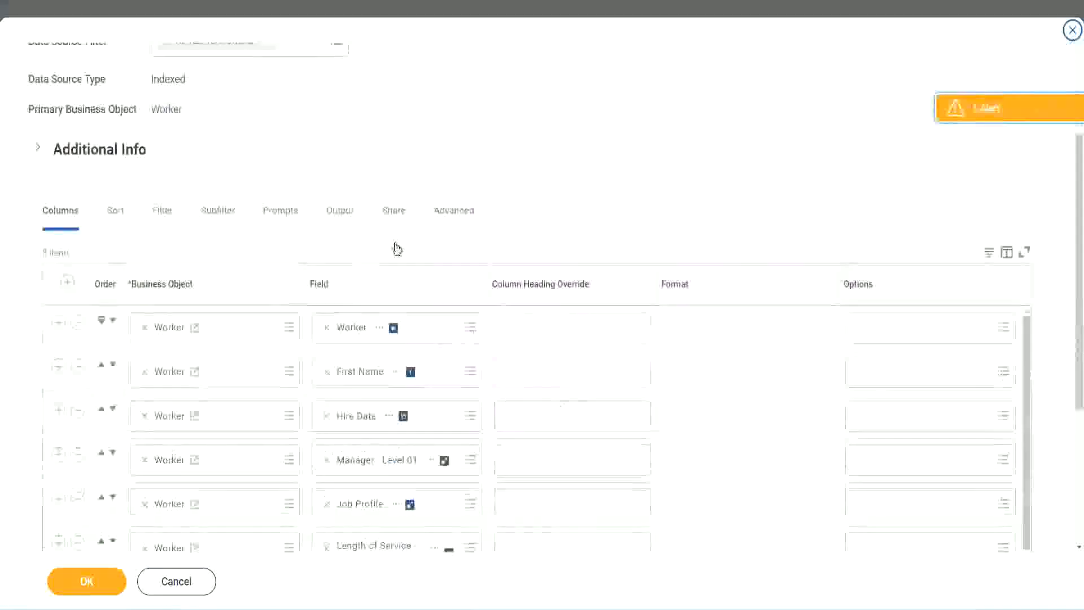
scroll(397, 249, down, 2)
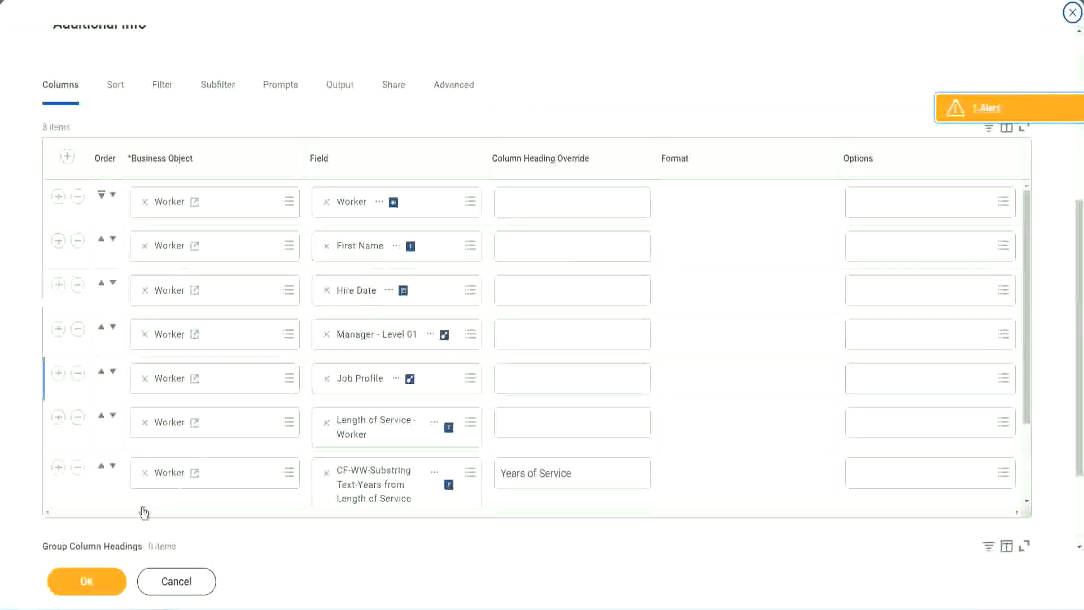
click(59, 468)
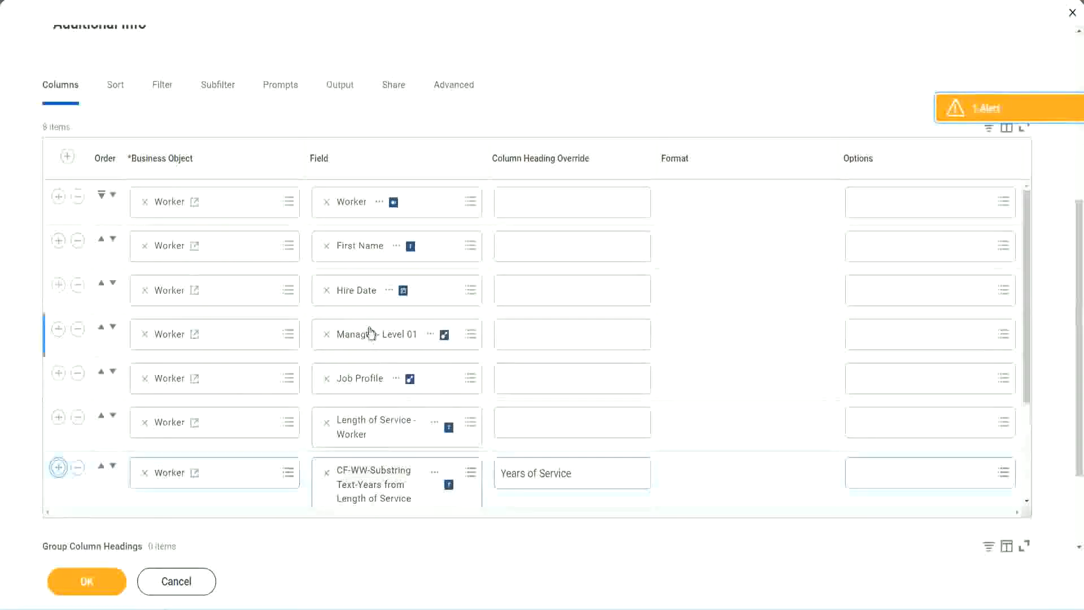
scroll(564, 373, down, 2)
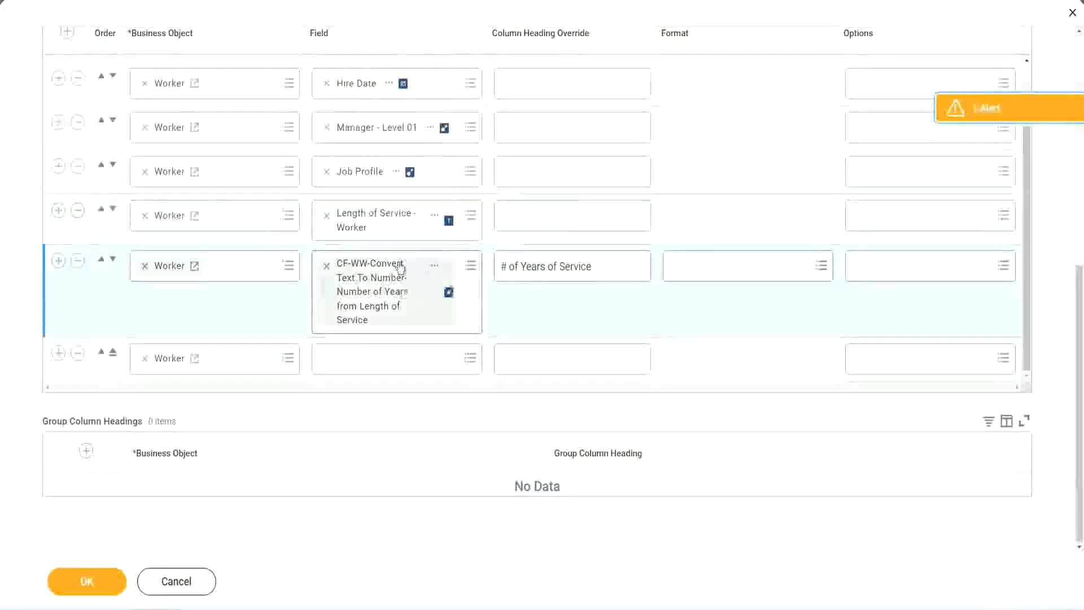
click(355, 357)
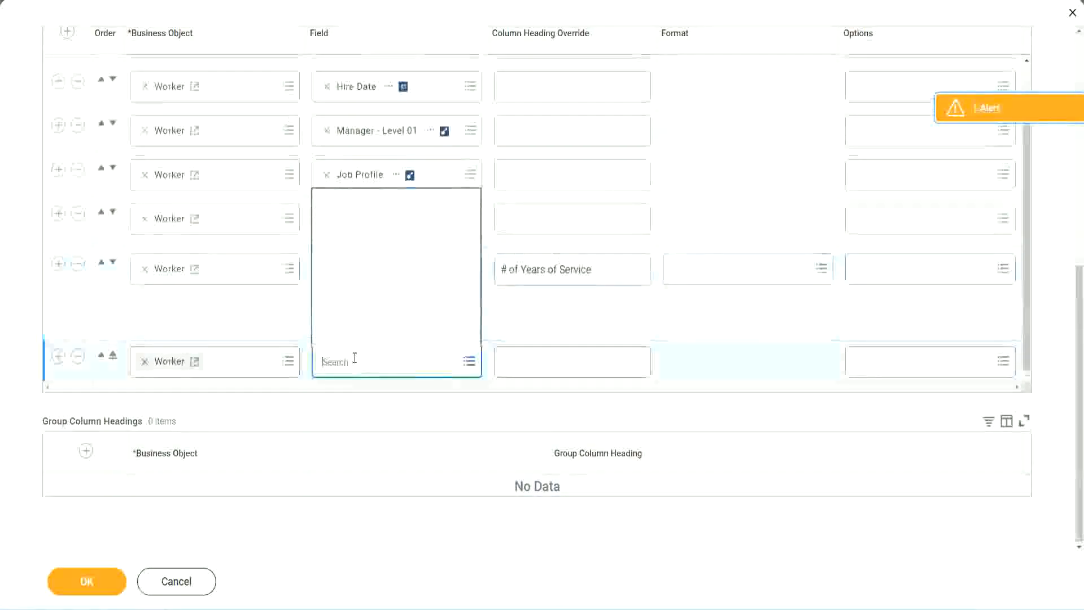
key(ctrl+v)
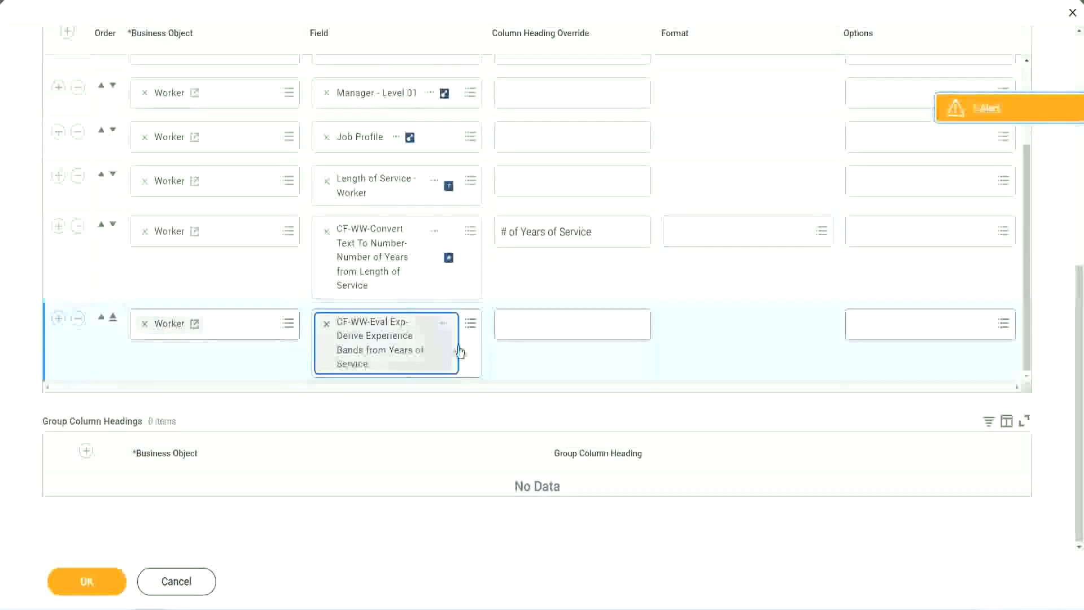
- Override the new calculated field column's heading with Experience Bands and save the report definition
click(552, 326)
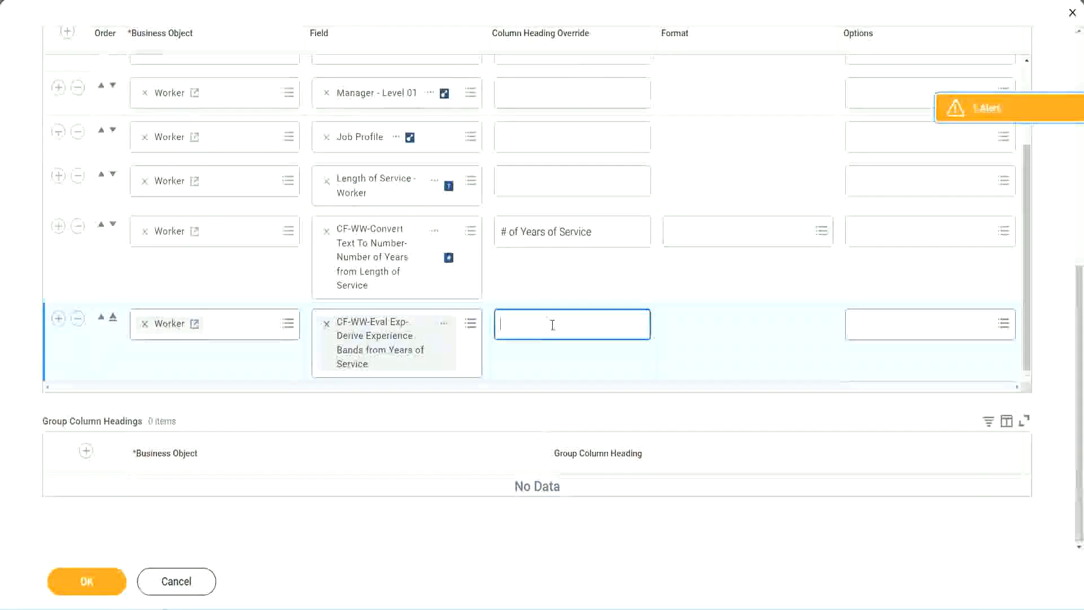
text(E)
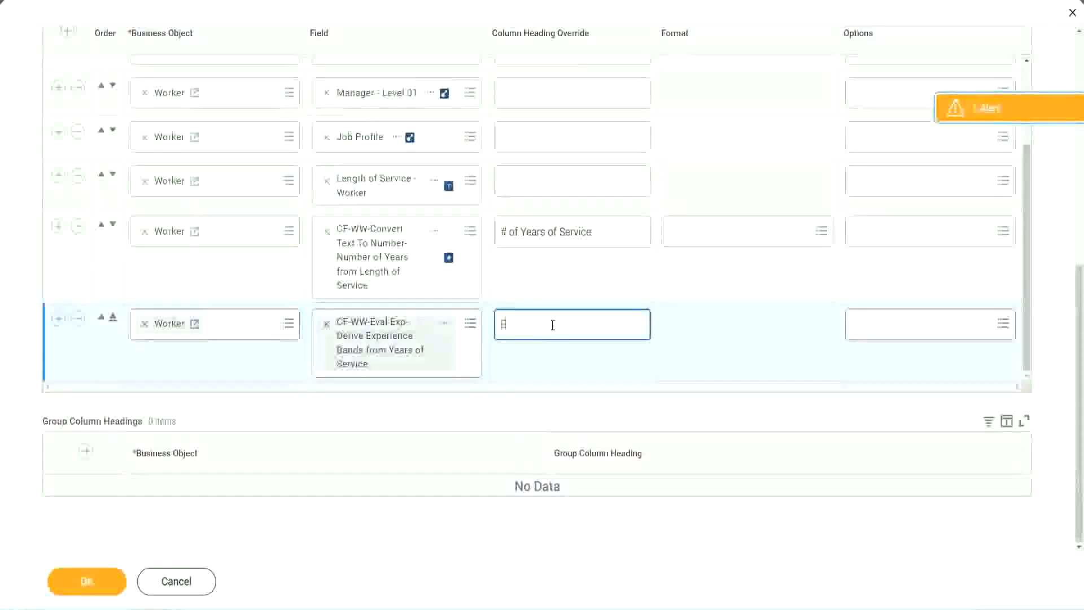
text(xperience Bands)
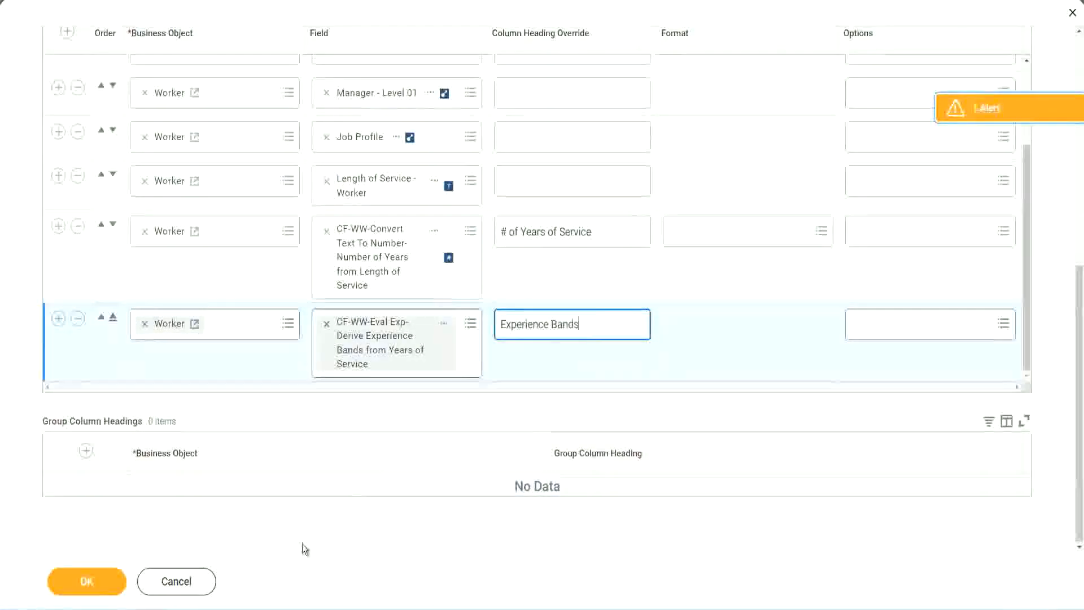
click(102, 583)
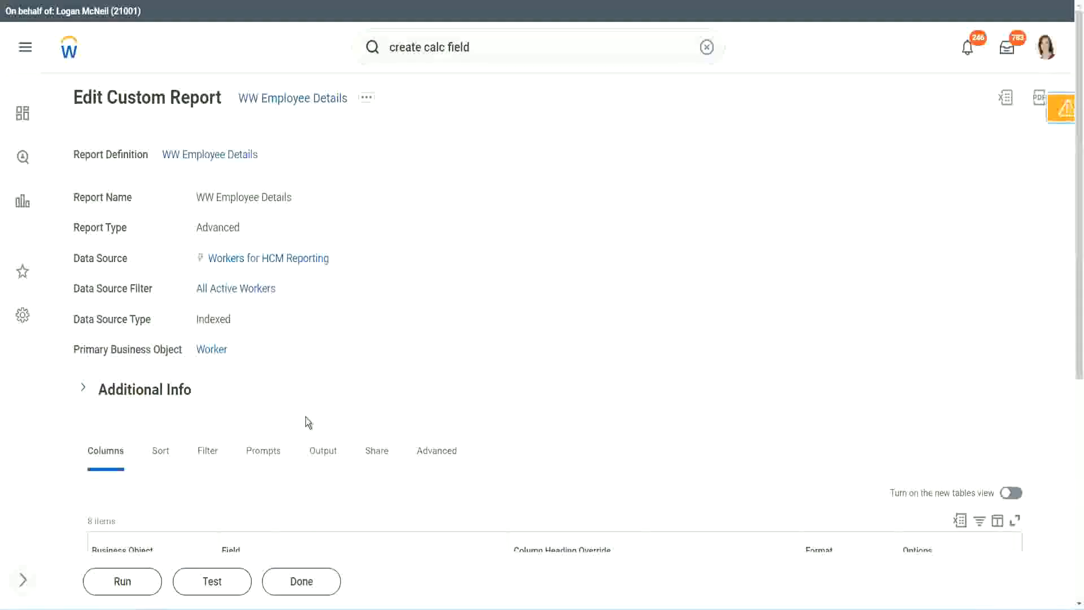
- Run the WW Employee Details report with the worker type, employee type and contingent worker type prompts left blank
scroll(338, 381, down, 5)
click(125, 580)
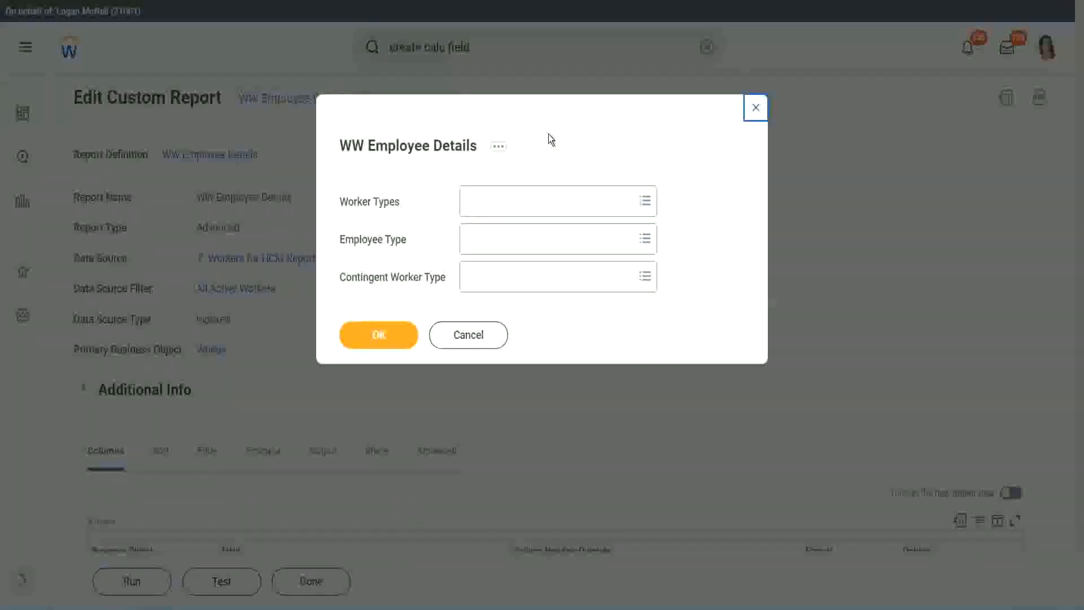
click(379, 334)
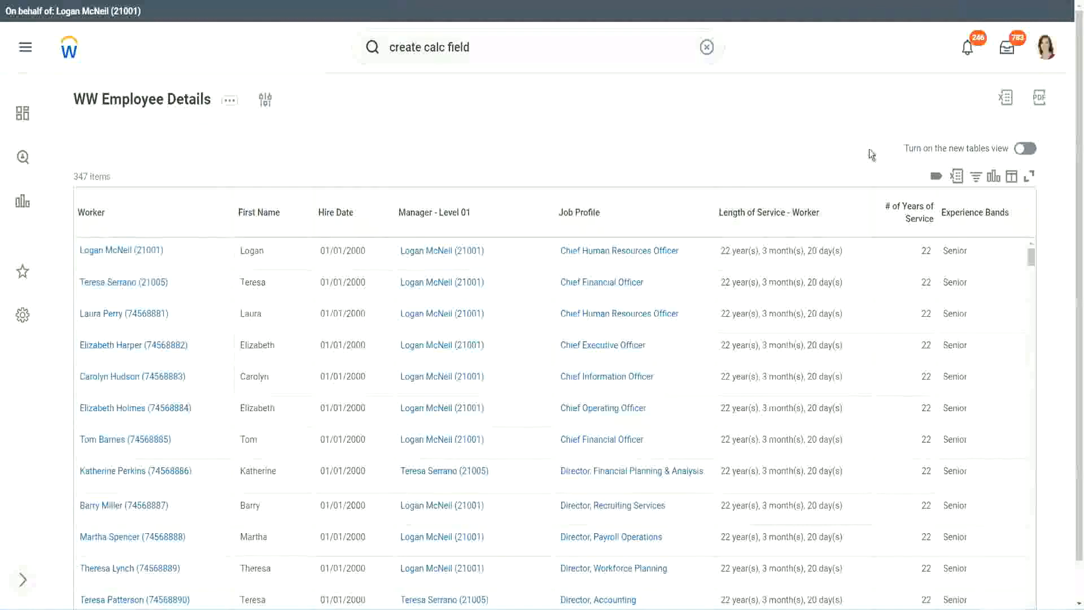
- Check the first worker's years of service and experience band against the band definitions in the Notepad++ notes
scroll(891, 175, down, 1)
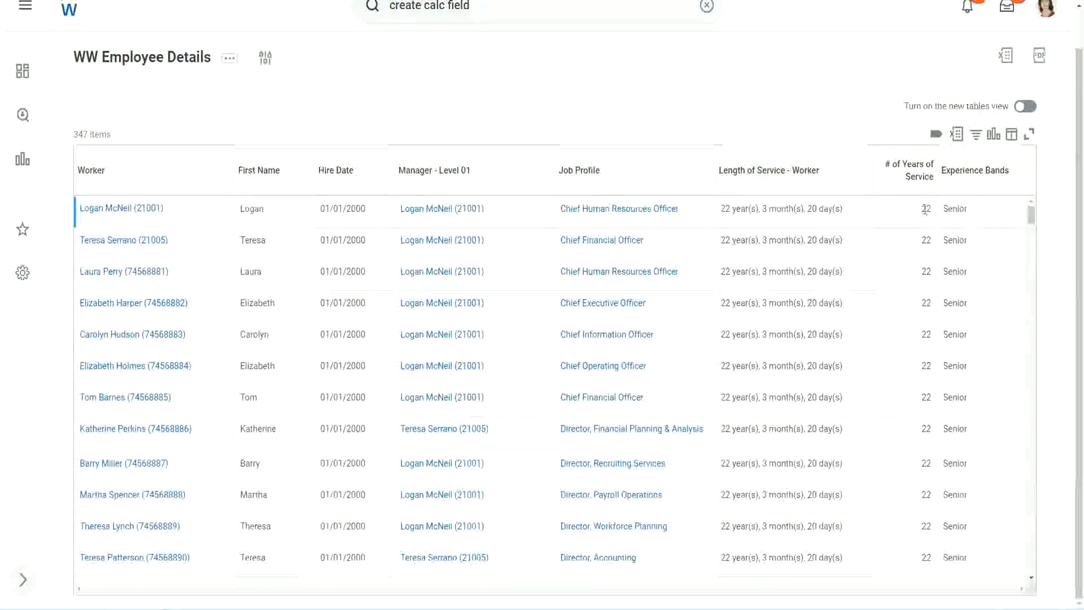
drag(922, 213, 933, 208)
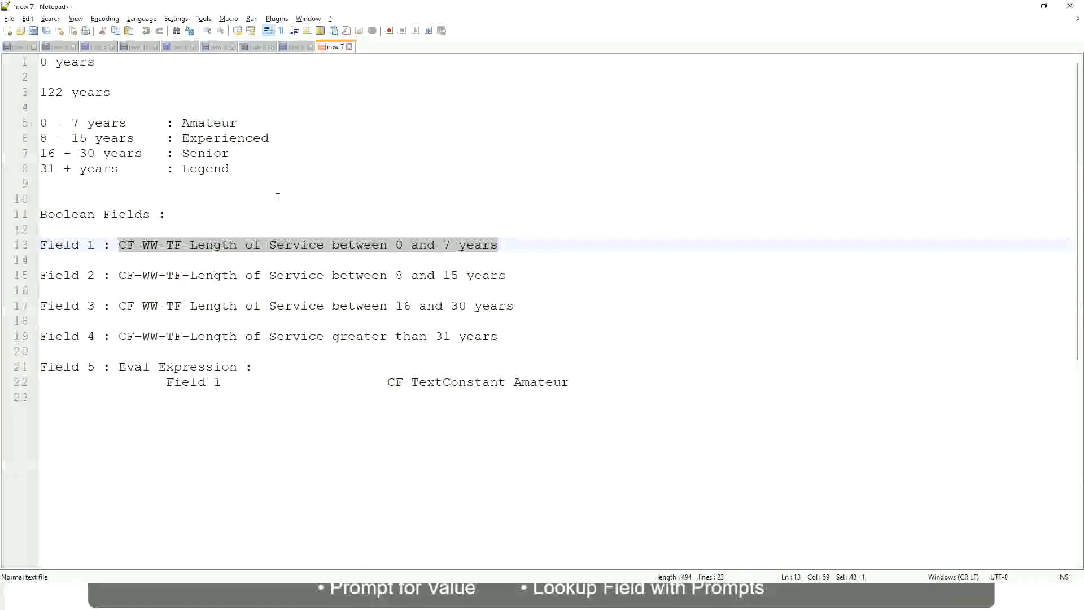
click(276, 198)
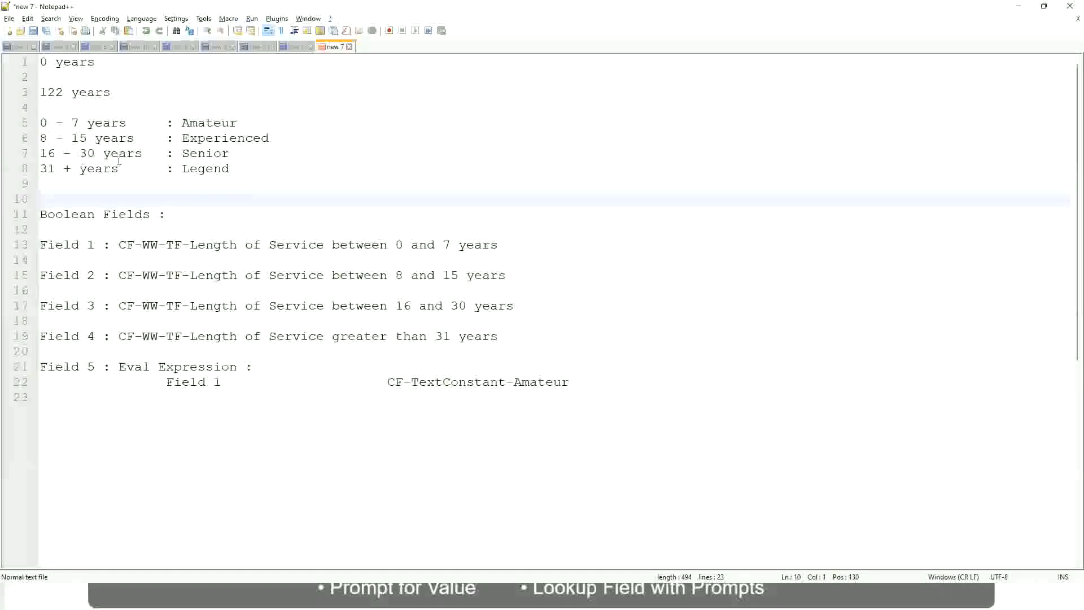
click(185, 152)
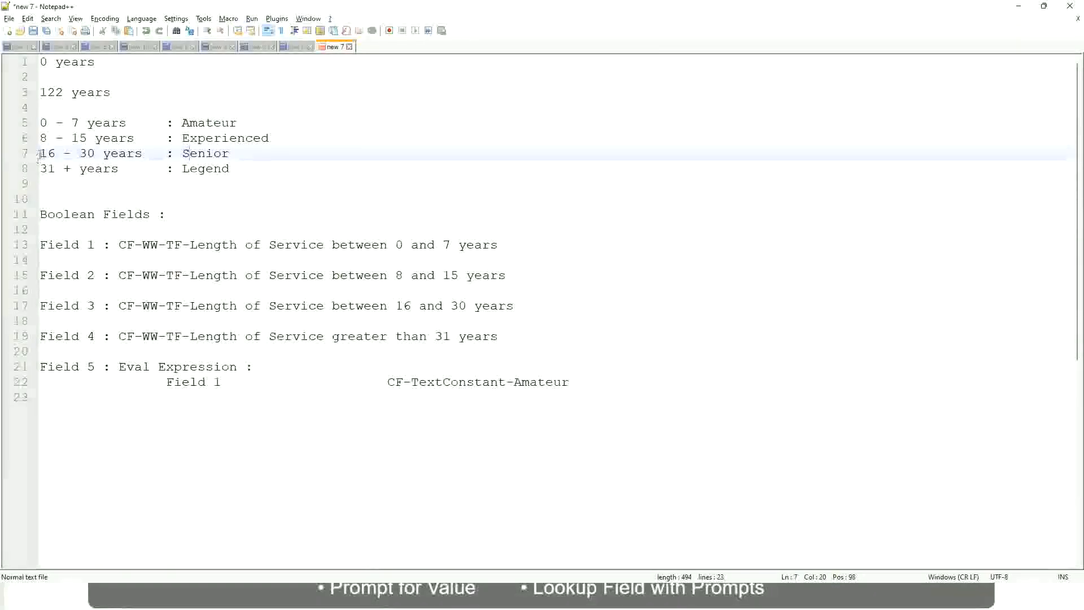
drag(40, 153, 105, 154)
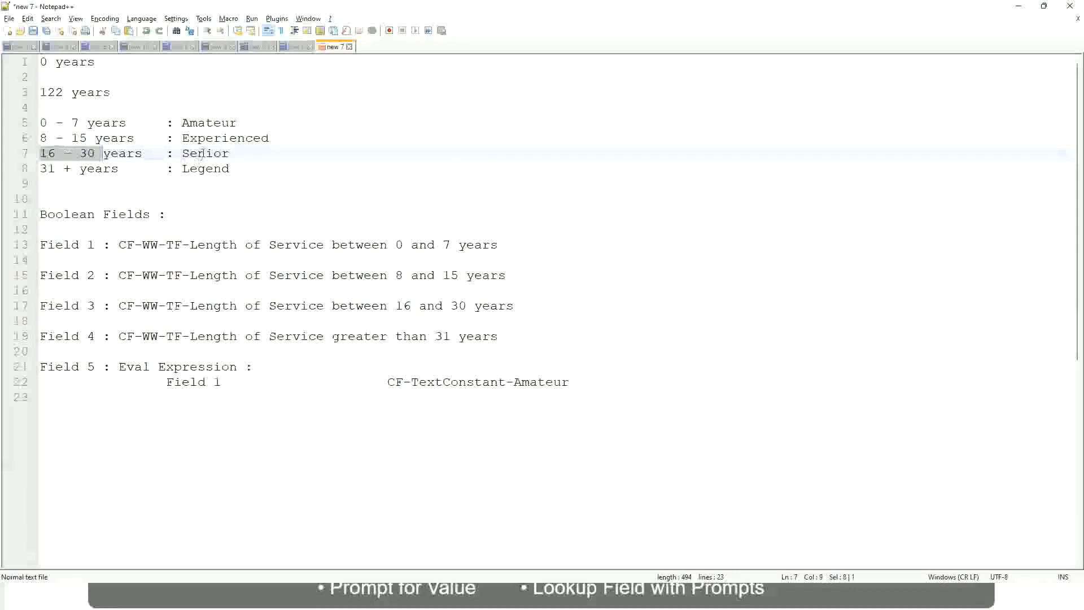
double_click(201, 153)
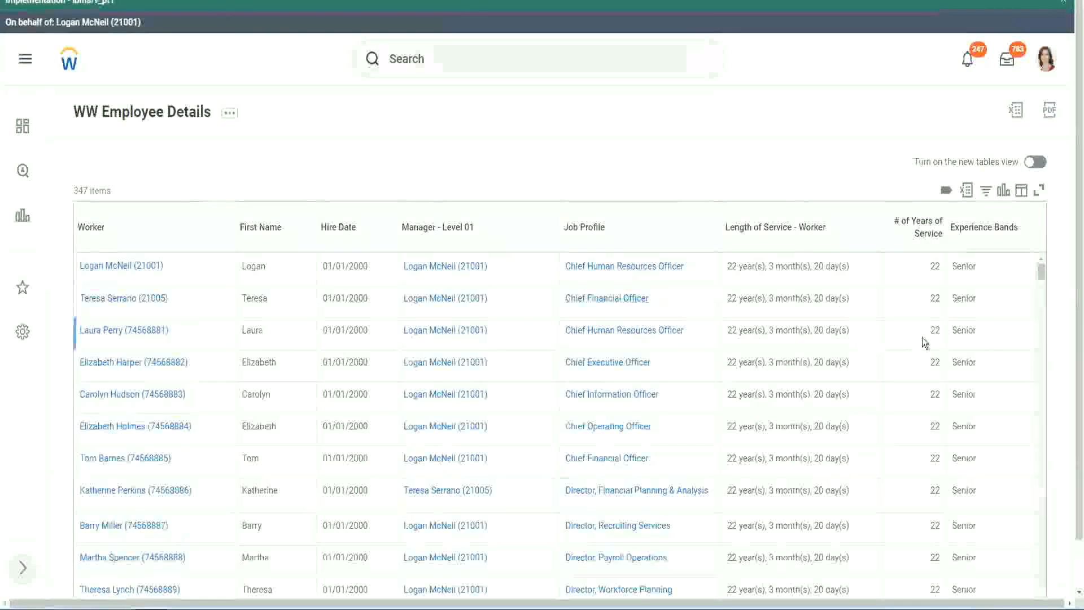
- Switch back to the Workday report and review the # of Years of Service and Experience Bands values down the worker rows
scroll(922, 339, down, 2)
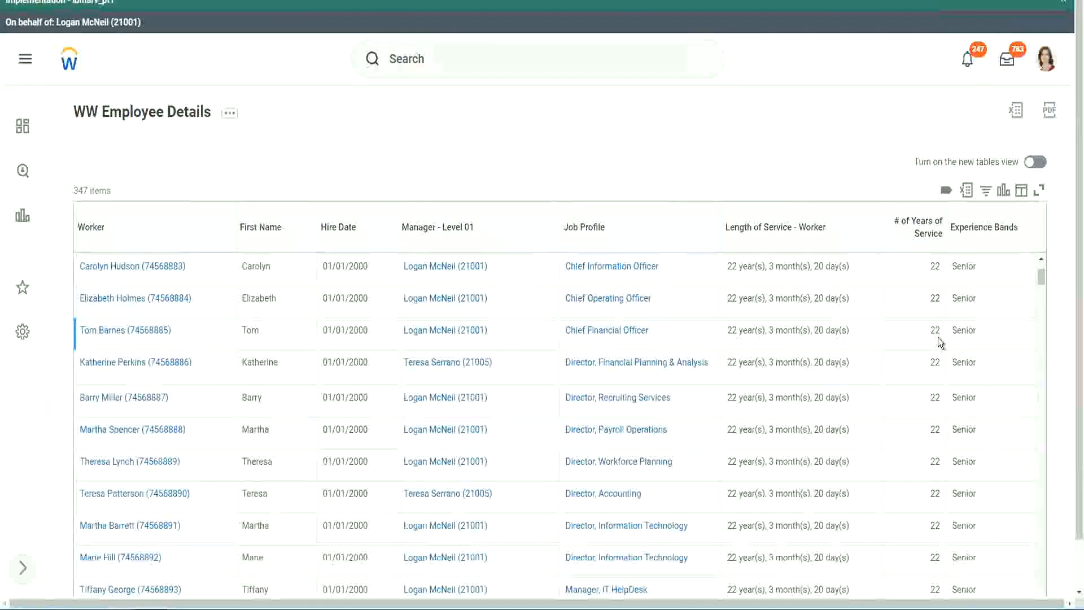
scroll(937, 350, down, 5)
scroll(944, 374, down, 5)
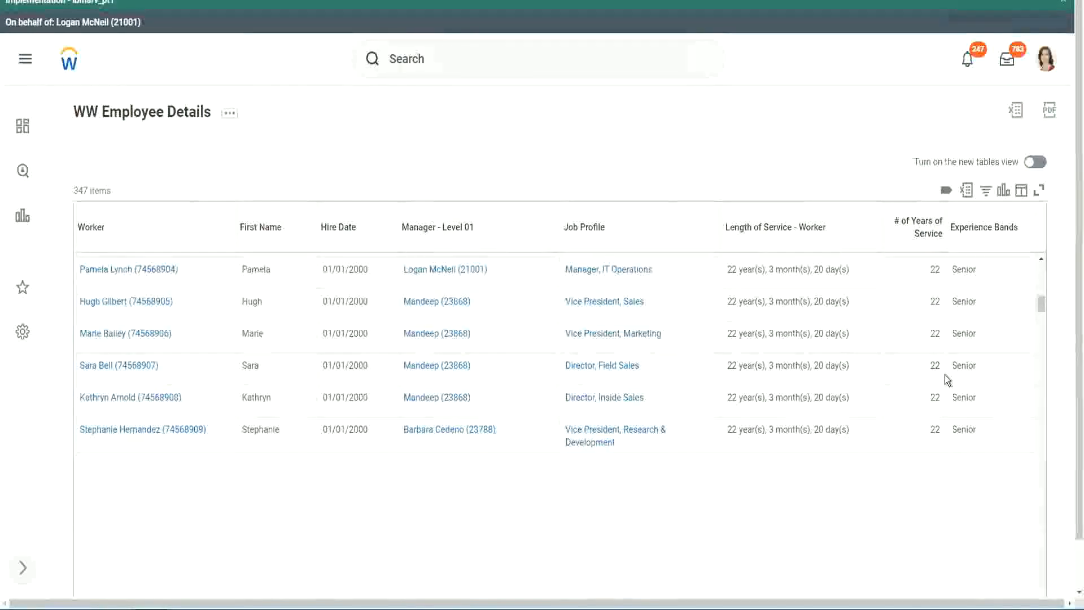
scroll(960, 388, down, 1)
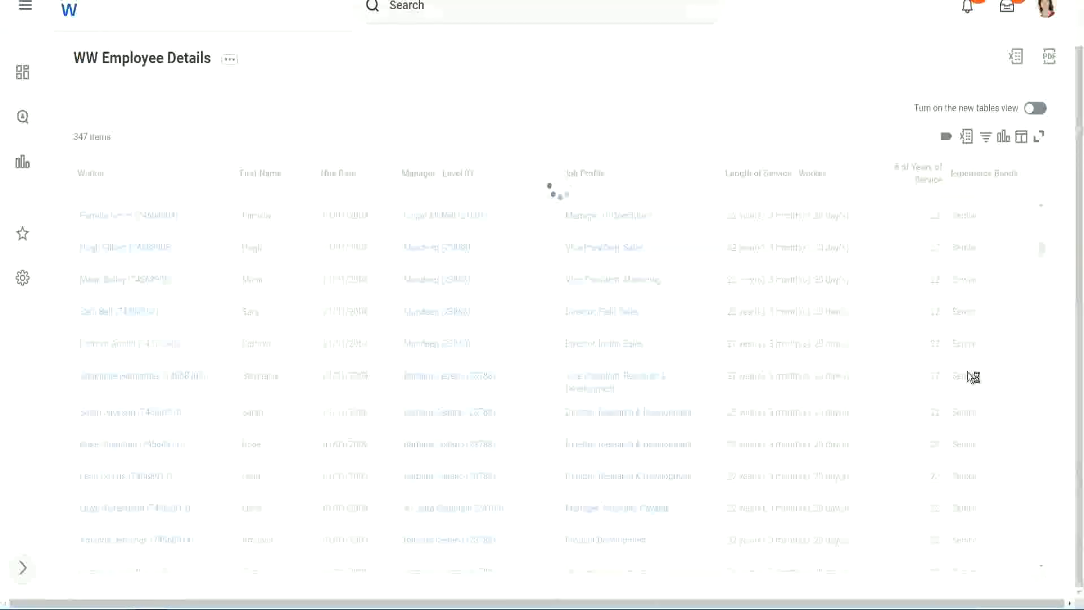
scroll(1005, 321, down, 3)
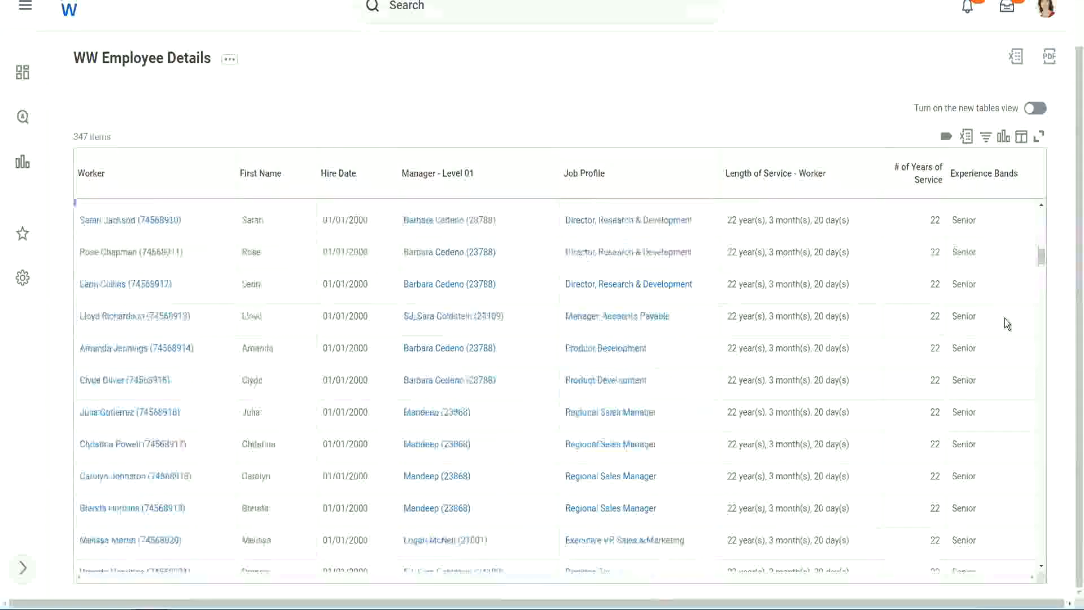
scroll(1005, 321, down, 2)
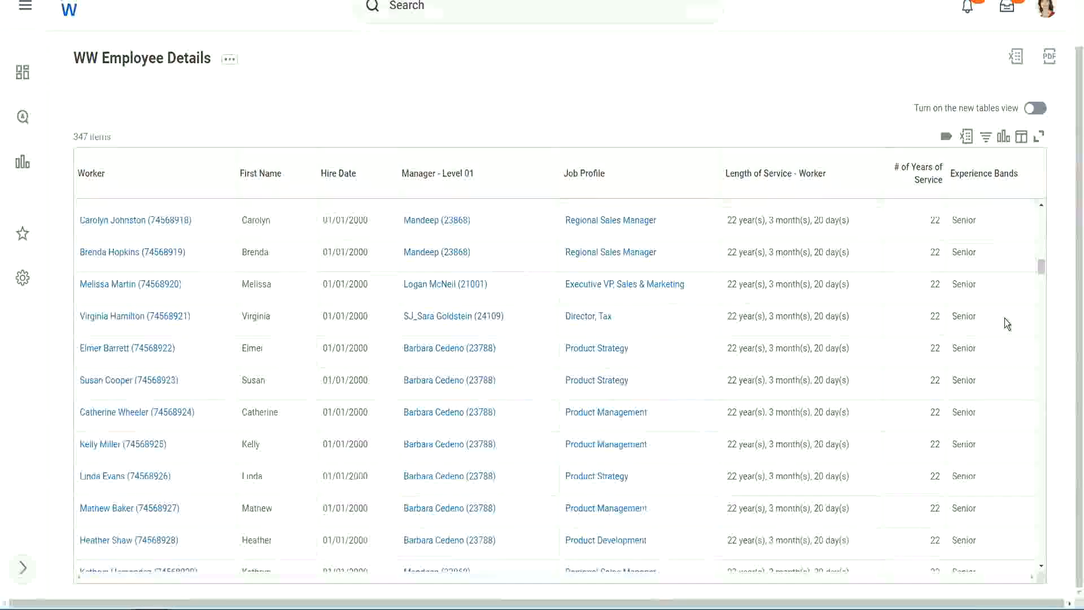
scroll(1005, 320, down, 5)
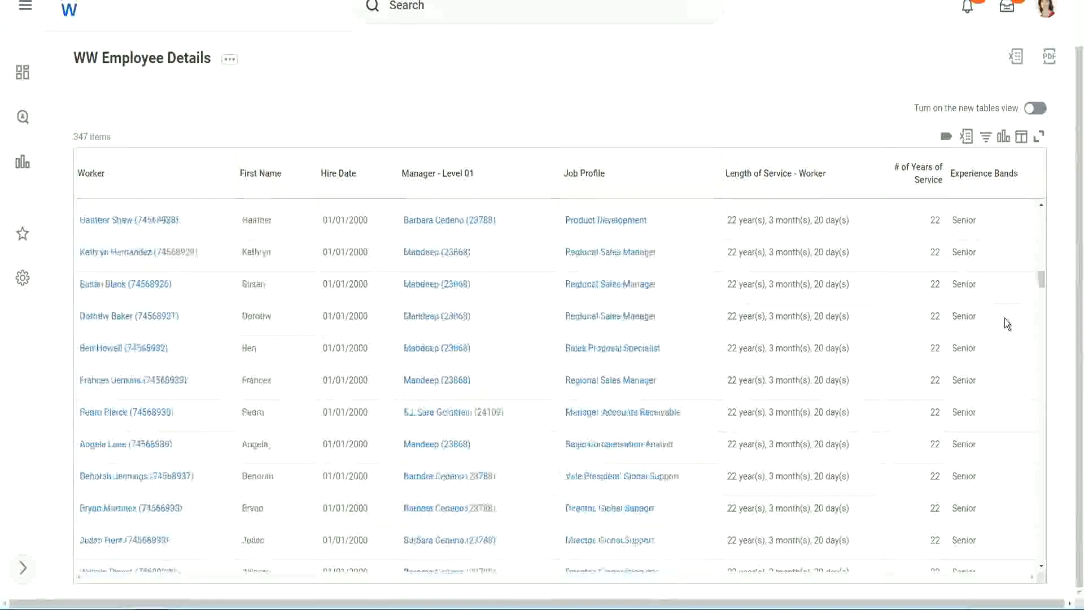
- Filter the report's Experience Bands column for values containing Amateur
click(990, 186)
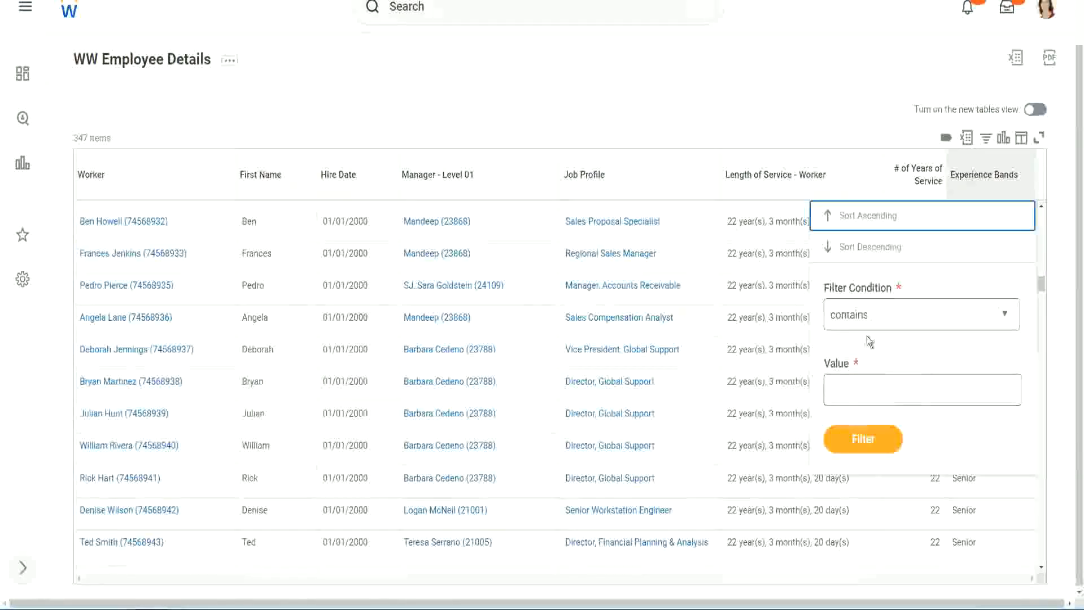
click(859, 380)
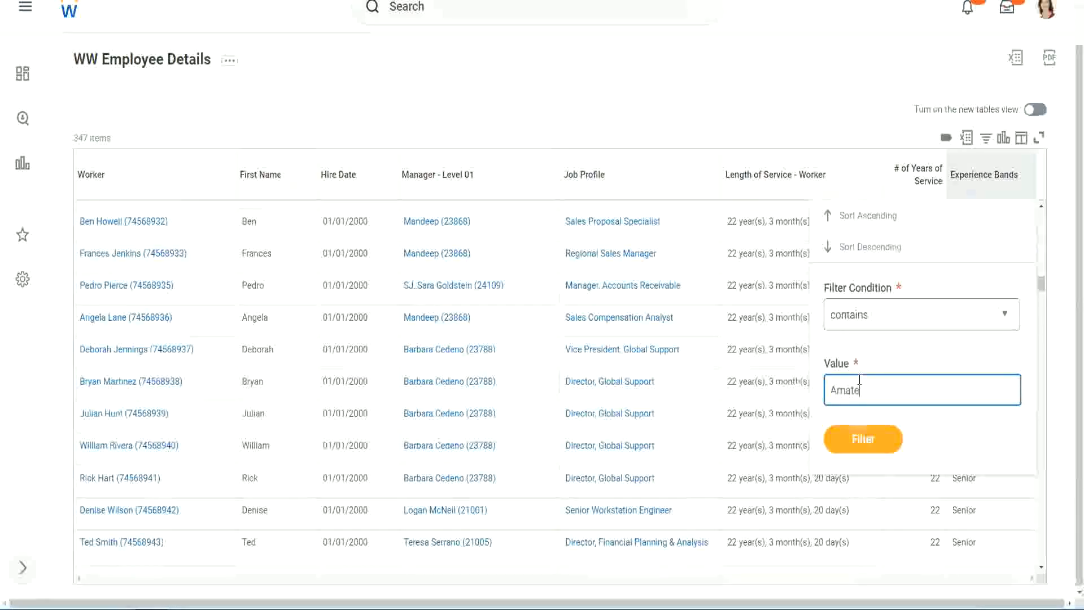
click(854, 443)
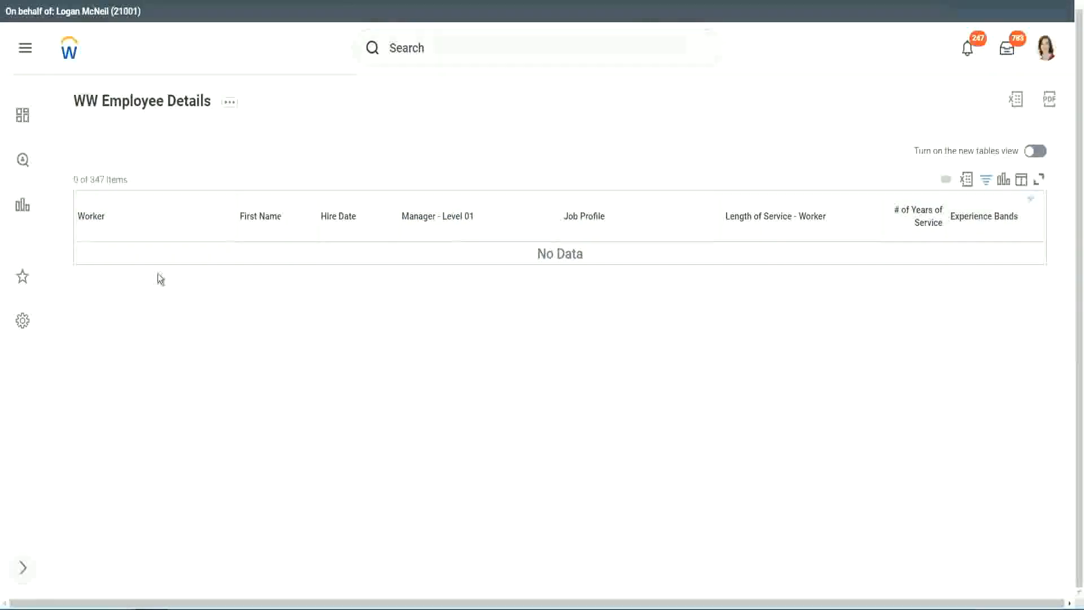
- Change the Experience Bands filter to values containing Legend and look through the filtered workers
click(982, 218)
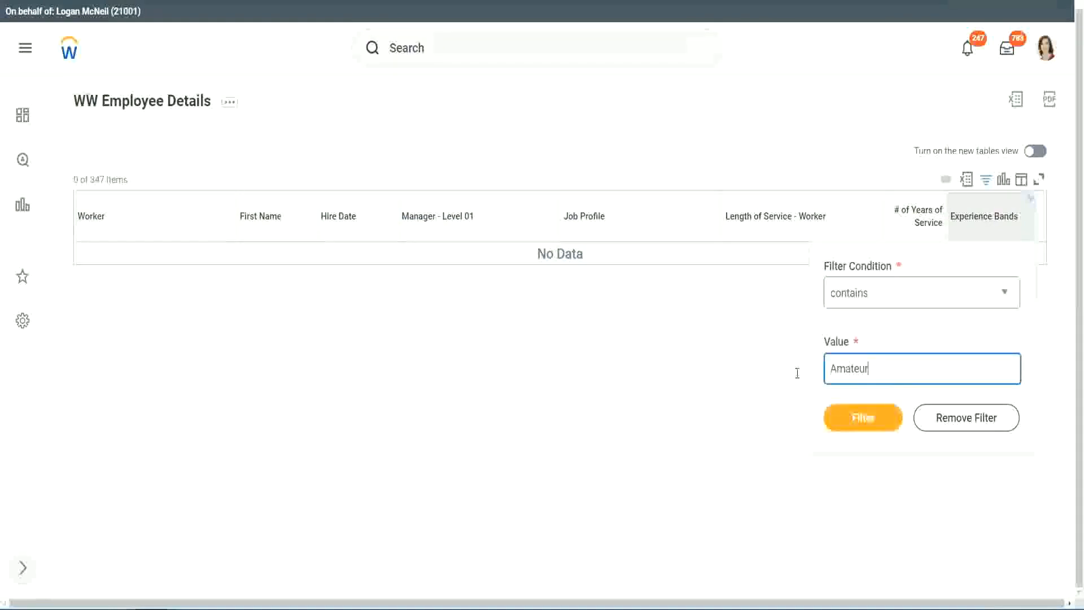
drag(797, 373, 776, 374)
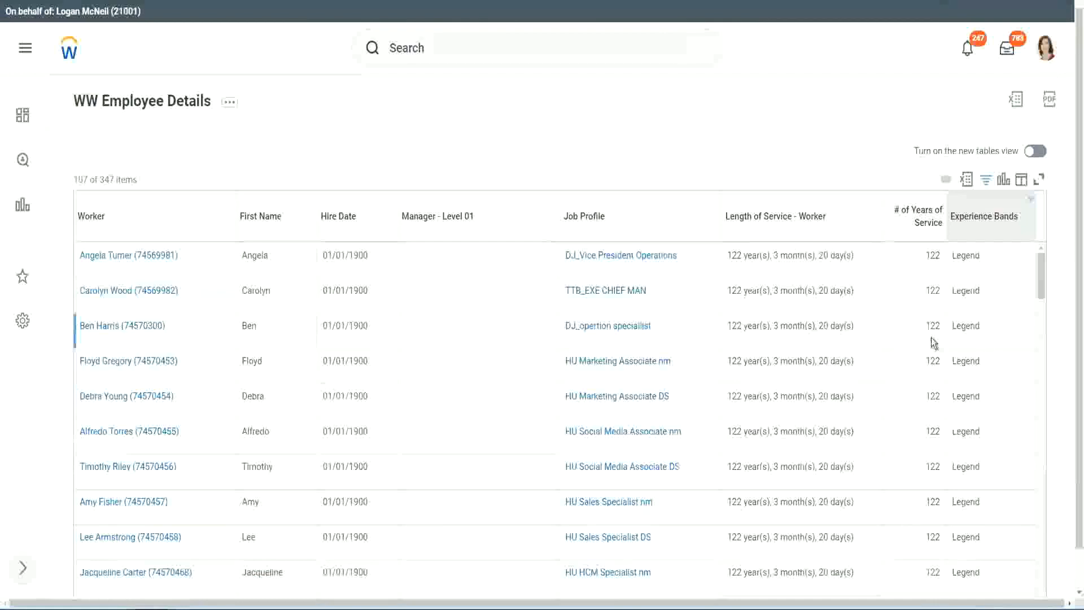
scroll(931, 338, down, 10)
scroll(930, 337, down, 5)
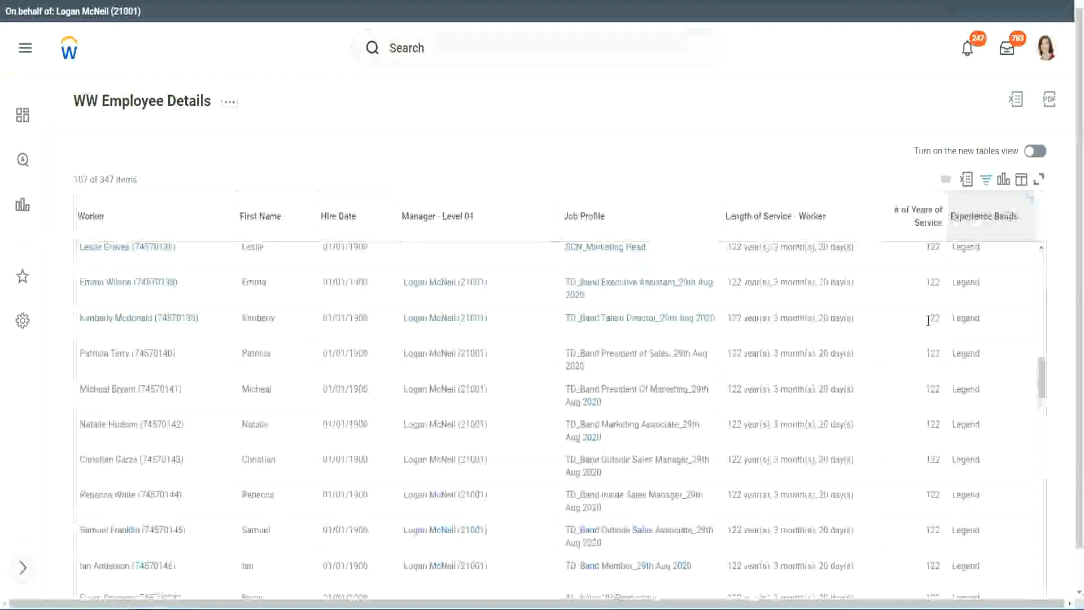
scroll(928, 321, down, 15)
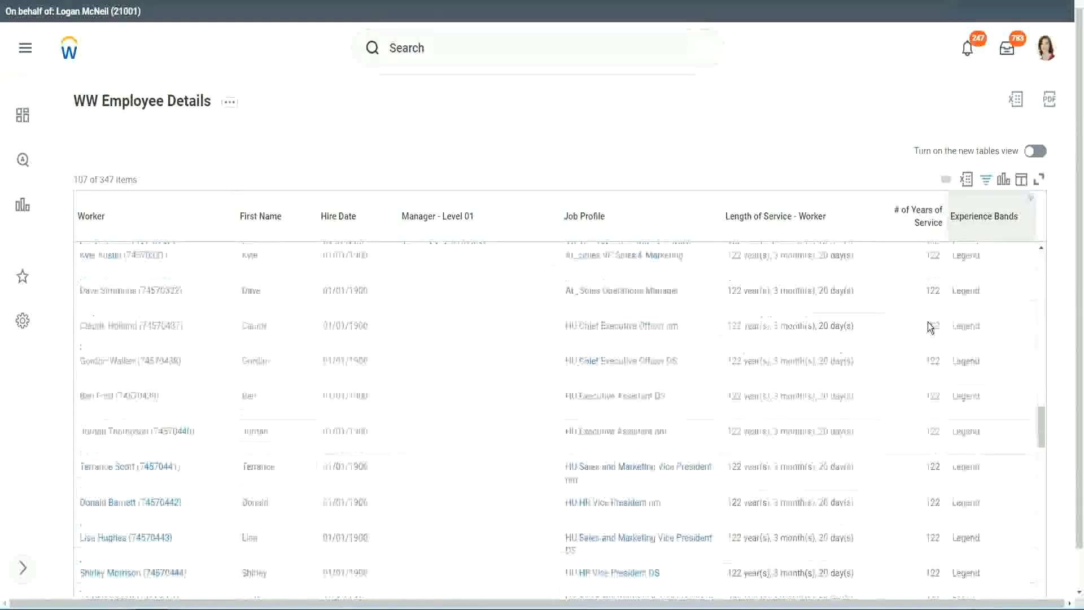
- Compare the hire dates and # of Years of Service values with the Legend band through the end of the filtered list
double_click(352, 444)
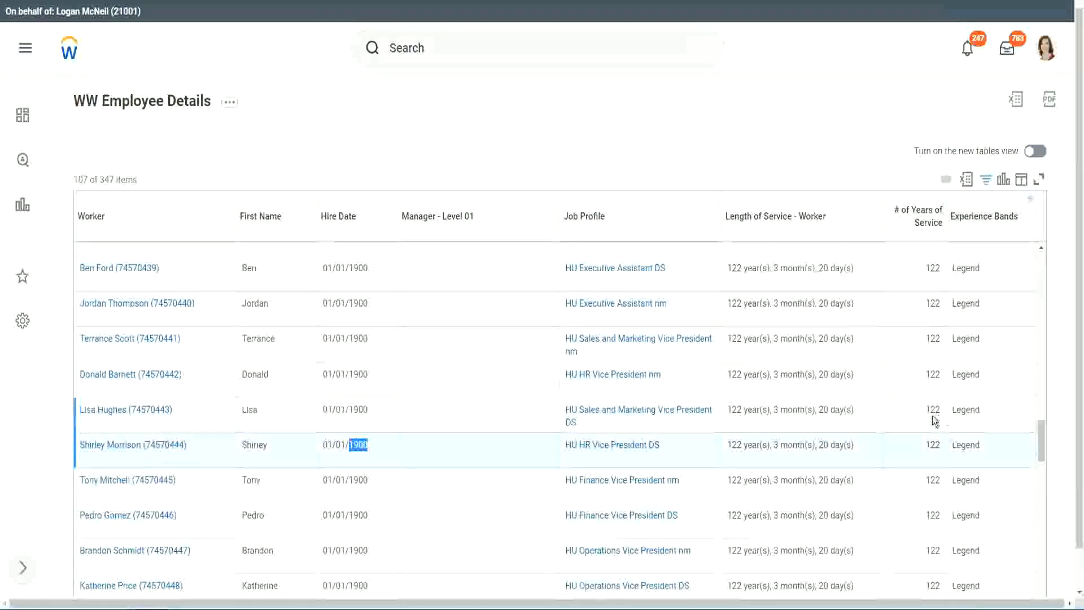
scroll(926, 418, down, 1)
scroll(921, 424, down, 3)
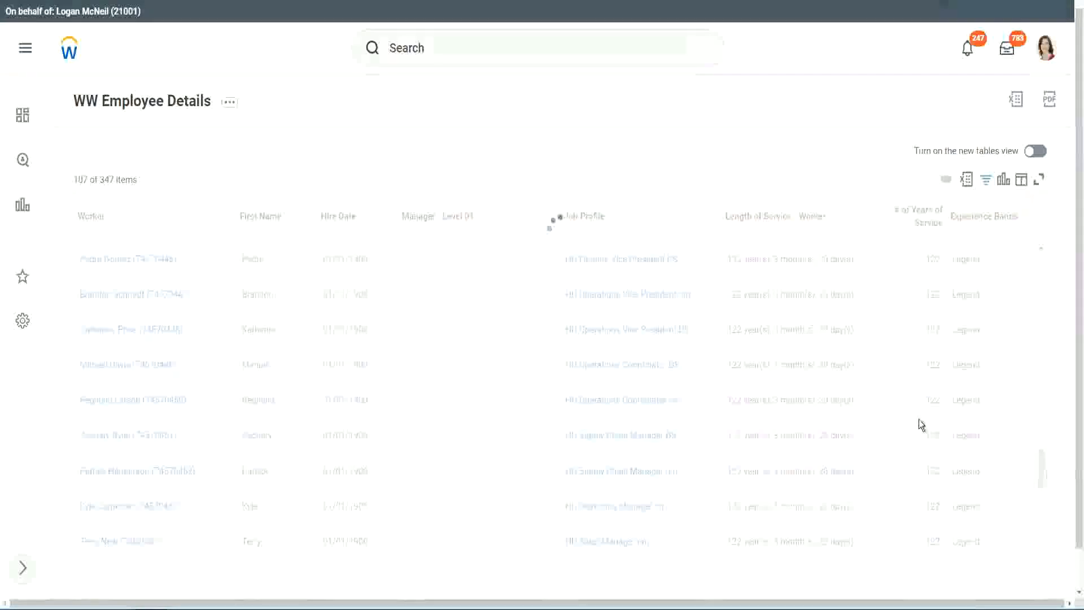
scroll(919, 419, down, 3)
scroll(919, 418, down, 10)
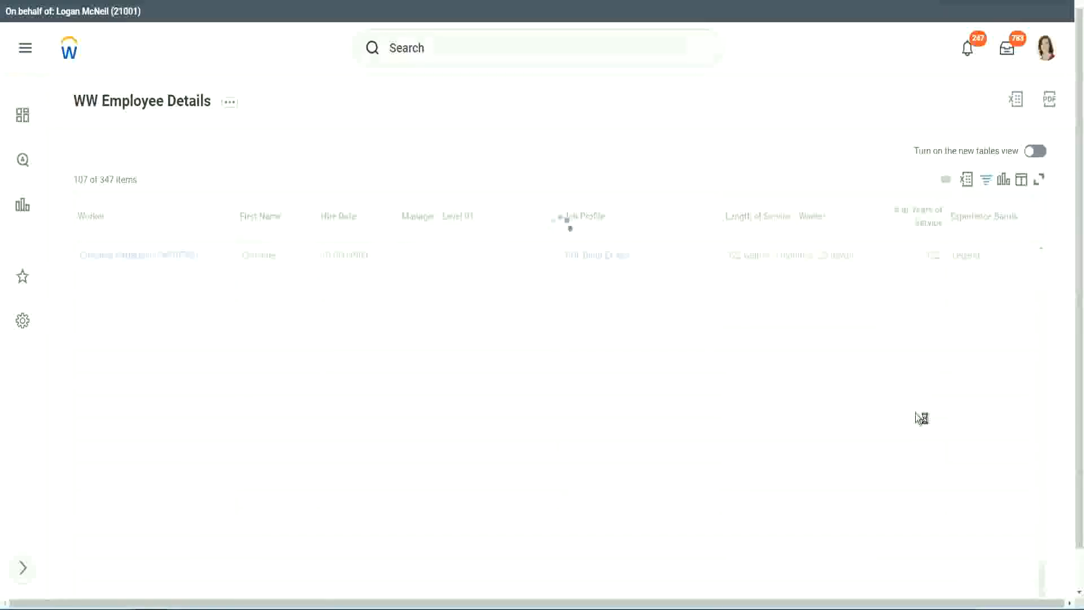
scroll(906, 378, down, 6)
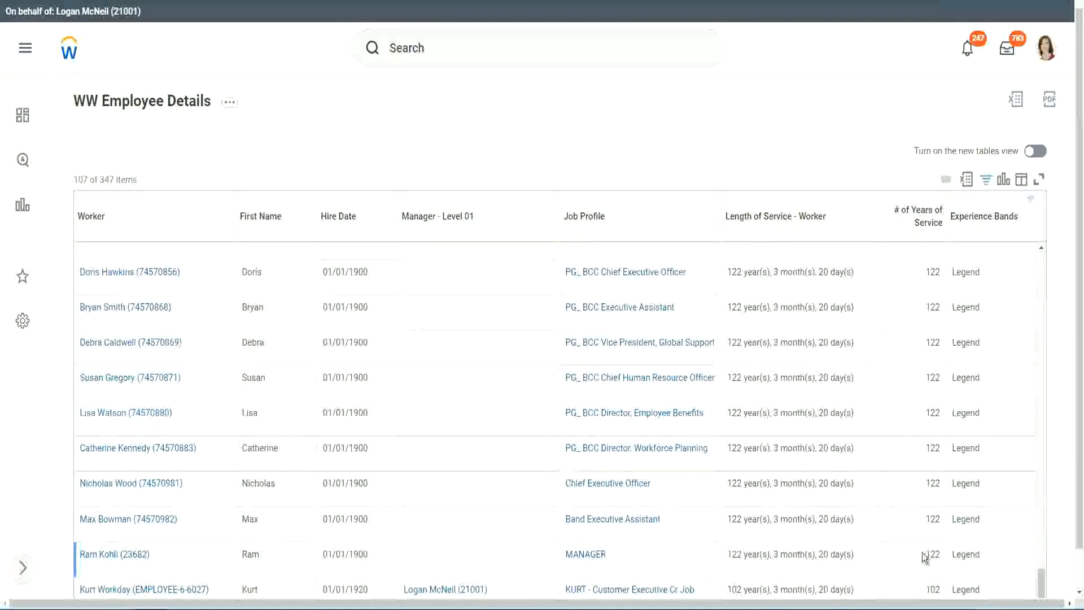
double_click(930, 587)
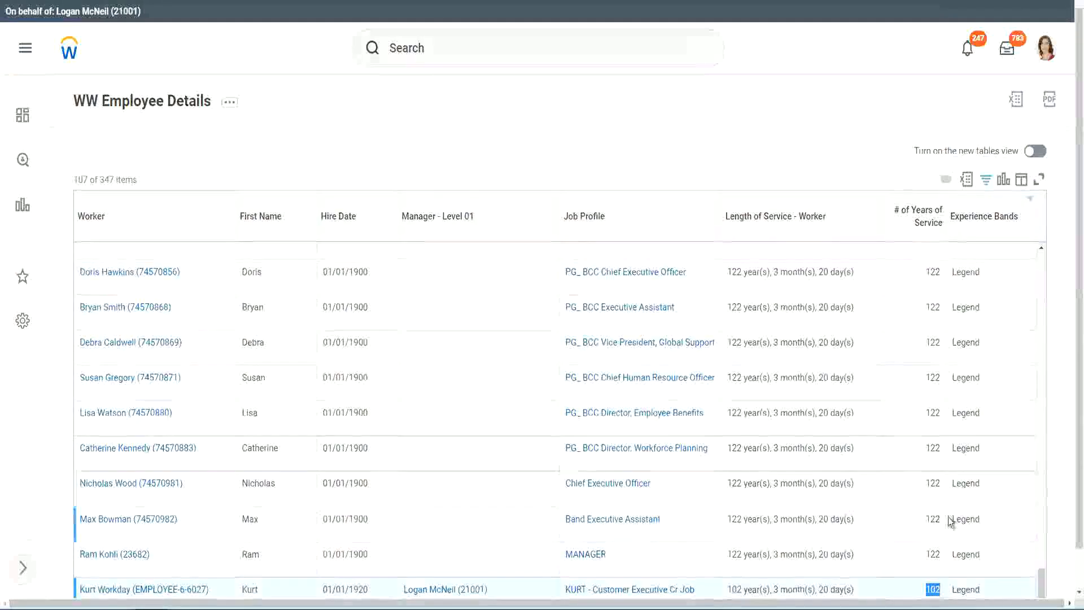
drag(933, 482, 941, 484)
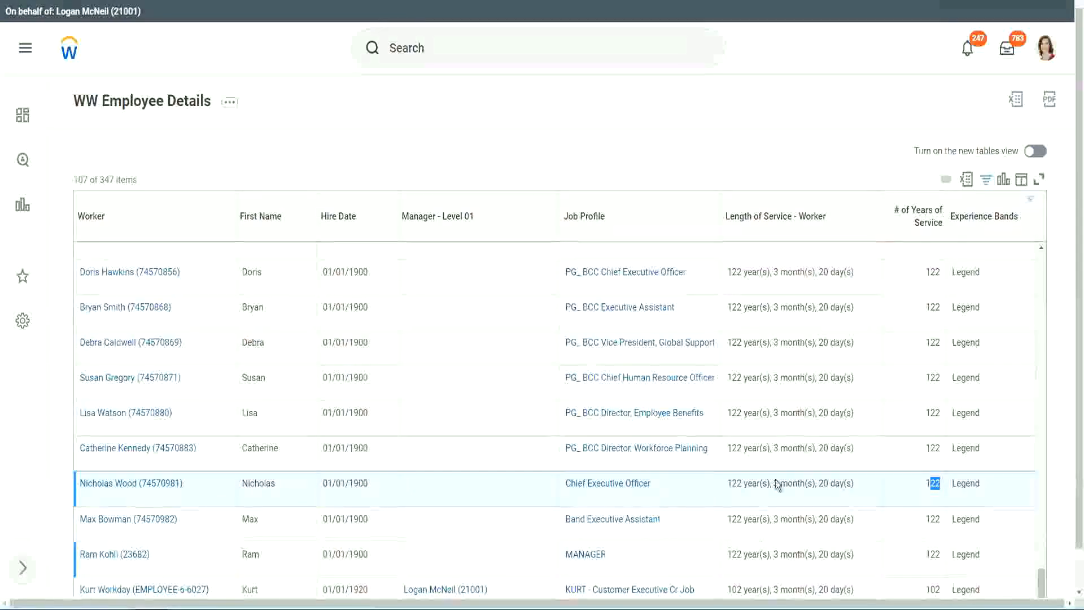
click(910, 449)
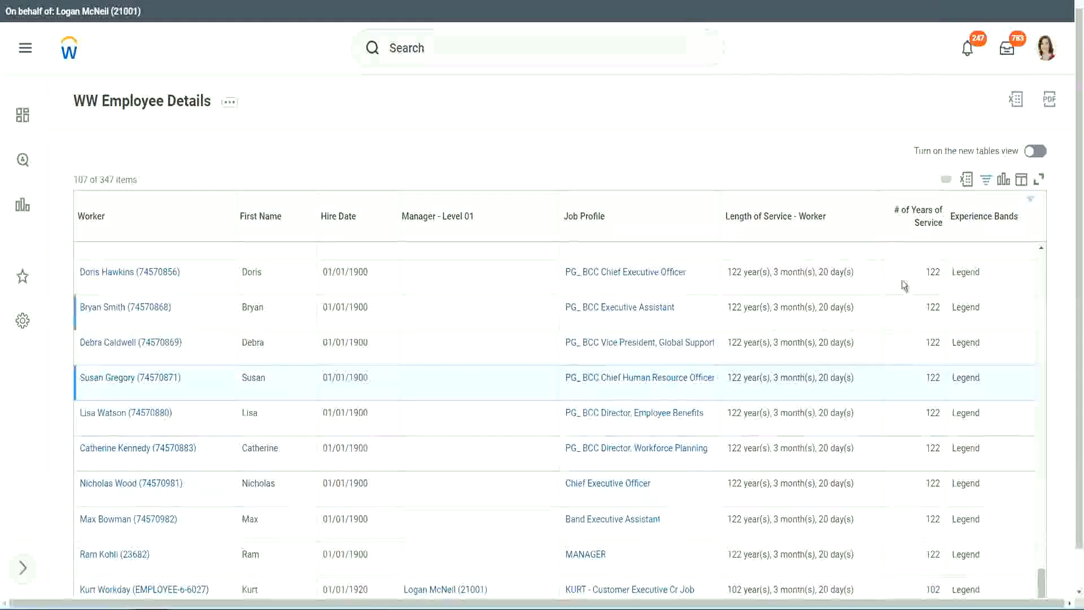
- Change the Experience Bands column filter to values containing Experienced
click(991, 223)
click(888, 435)
text(Legend)
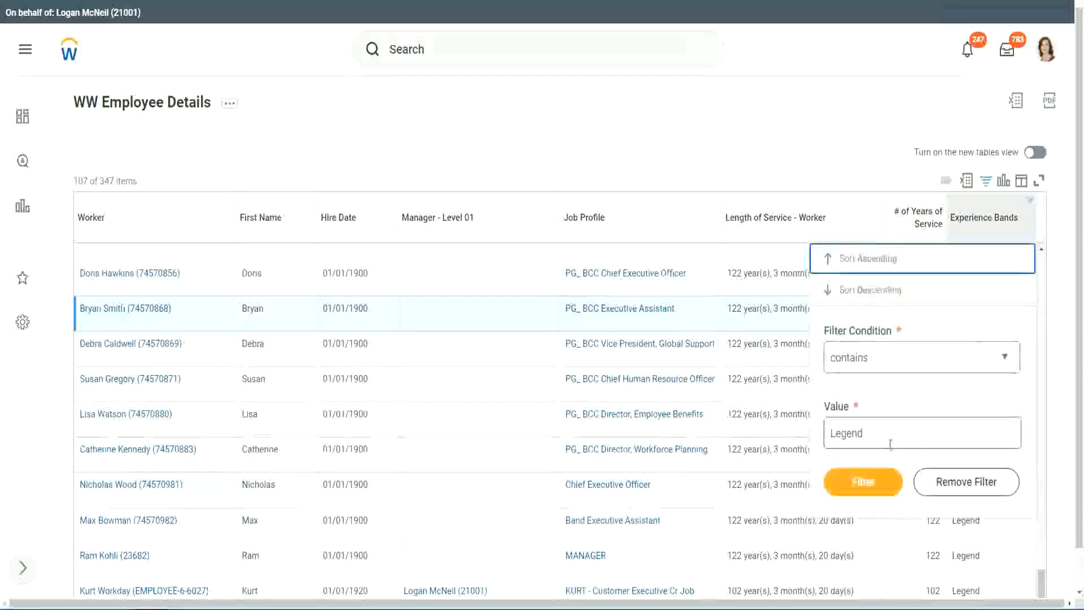
key(ctrl+a)
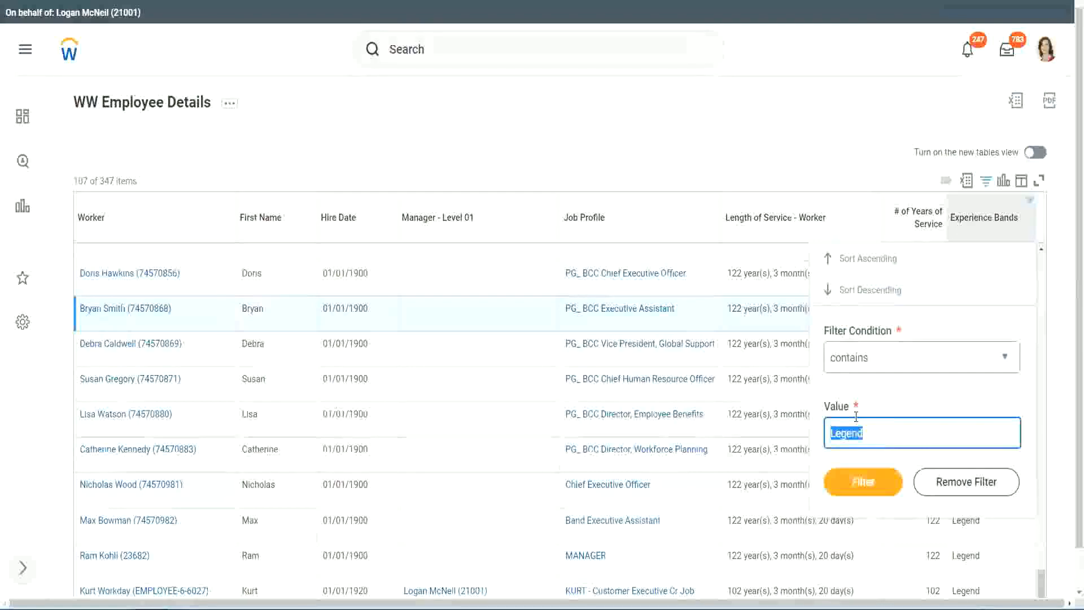
text(Ex)
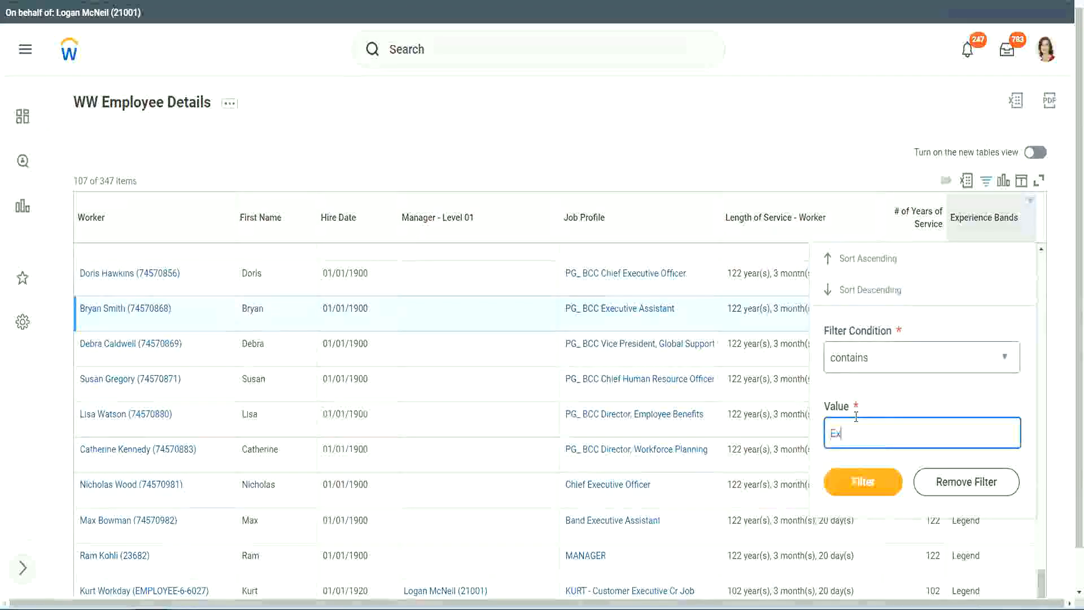
text(per)
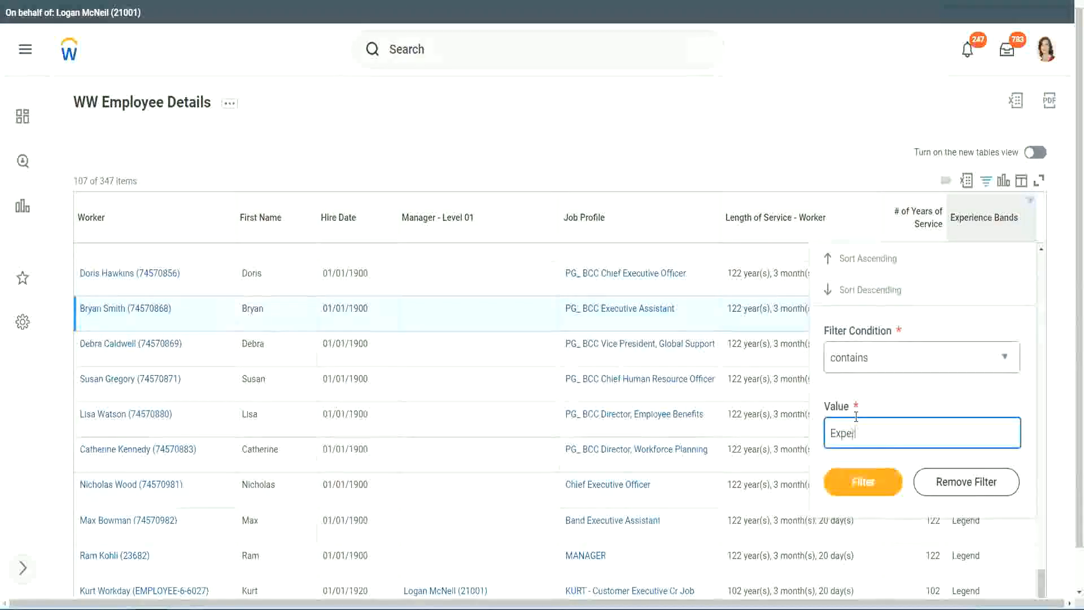
text(ienced)
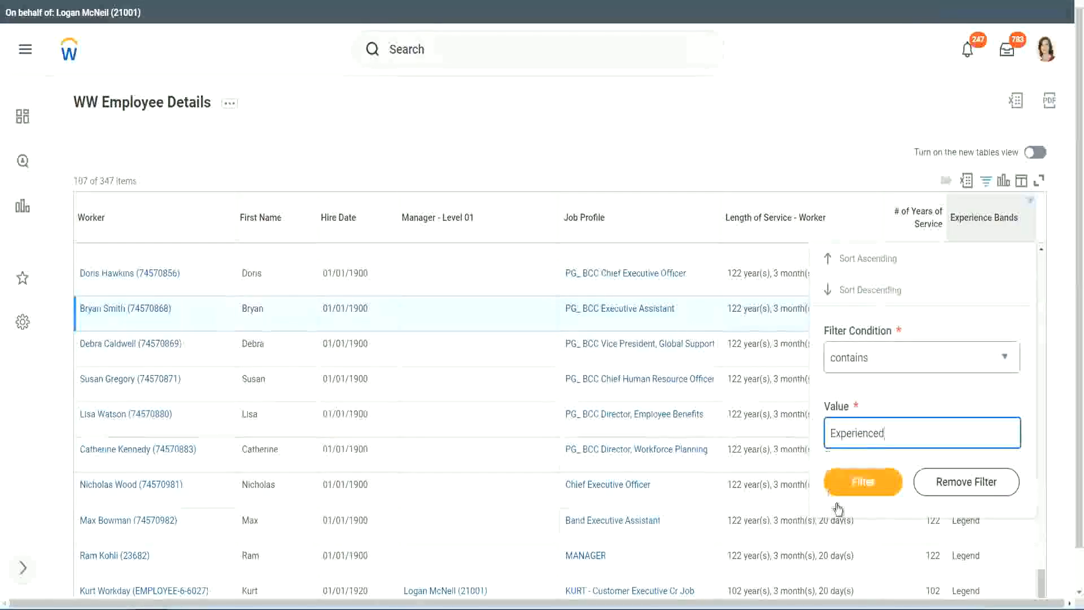
click(870, 481)
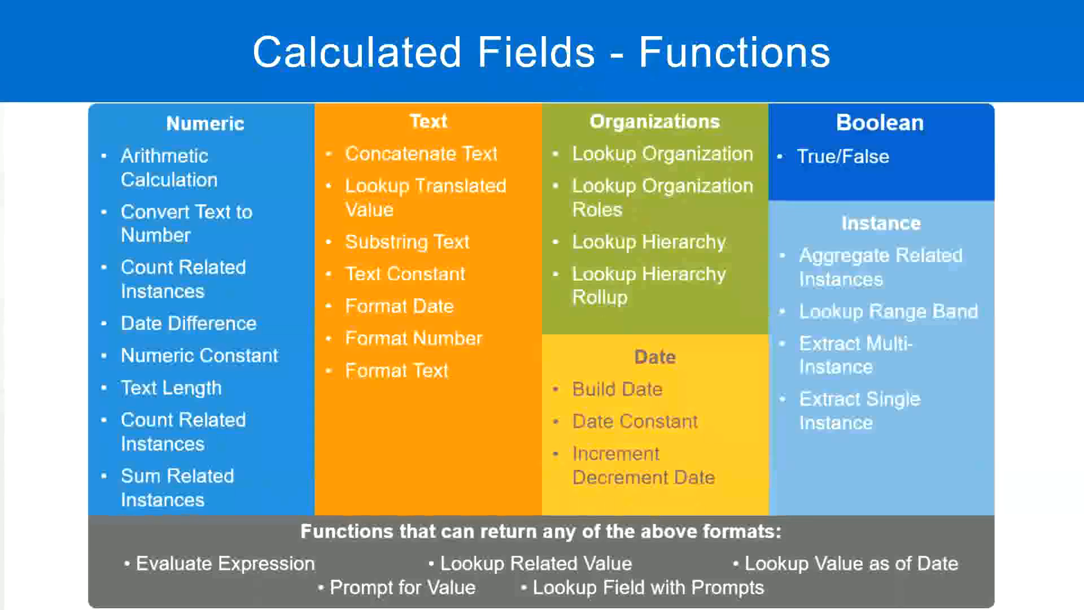
- Switch to the Notepad++ notes and check the 8 - 15 years range defined for the Experienced band
key(alt+Tab)
click(99, 140)
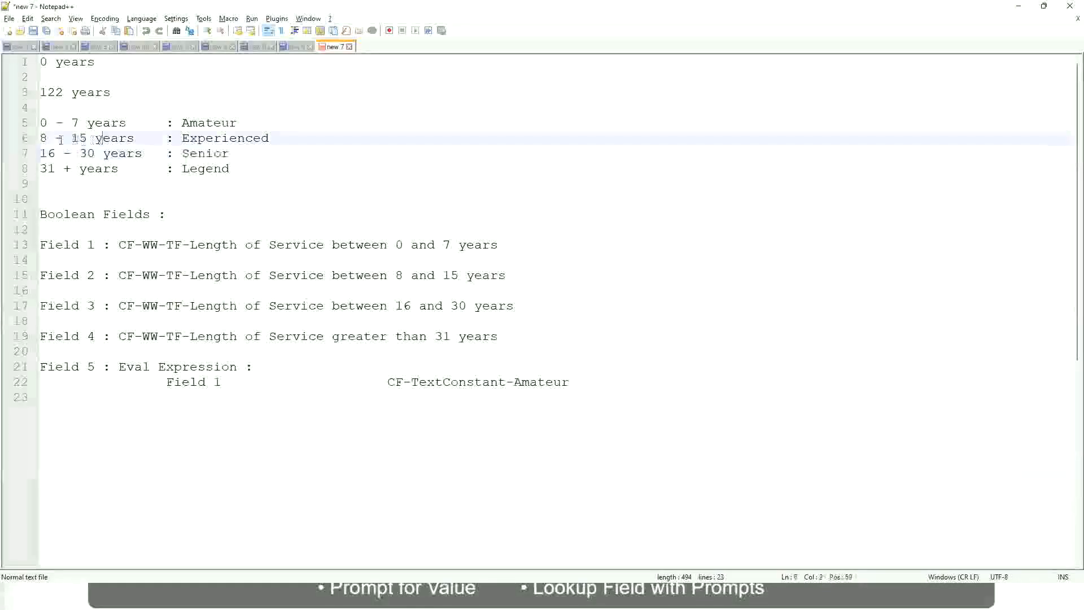
click(126, 139)
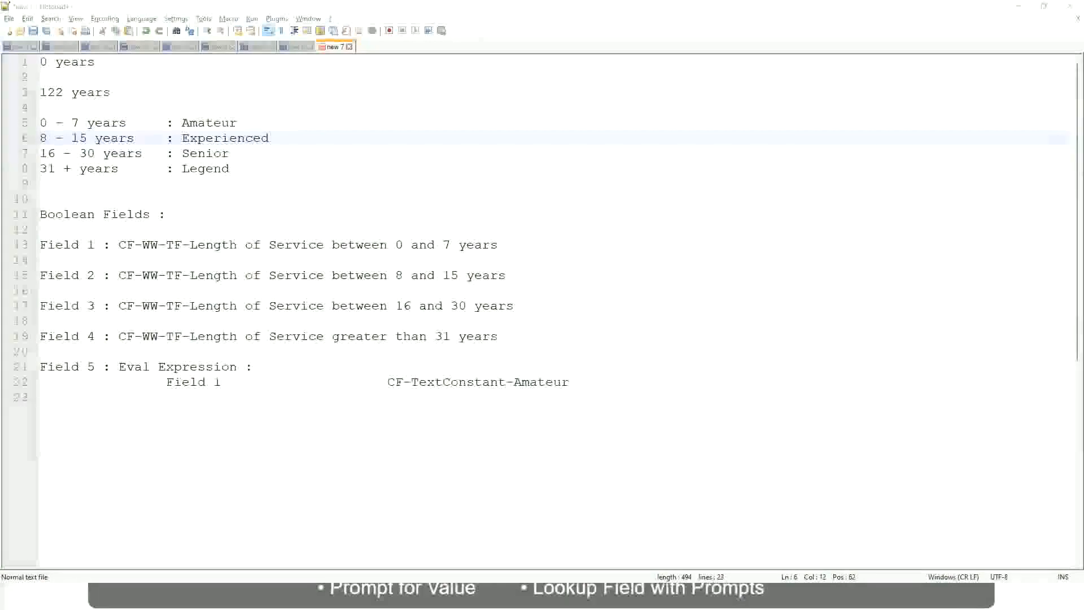
- Return to the Workday report and compare # of Years of Service with the Experienced band down the filtered rows
key(alt+Tab)
scroll(939, 419, down, 2)
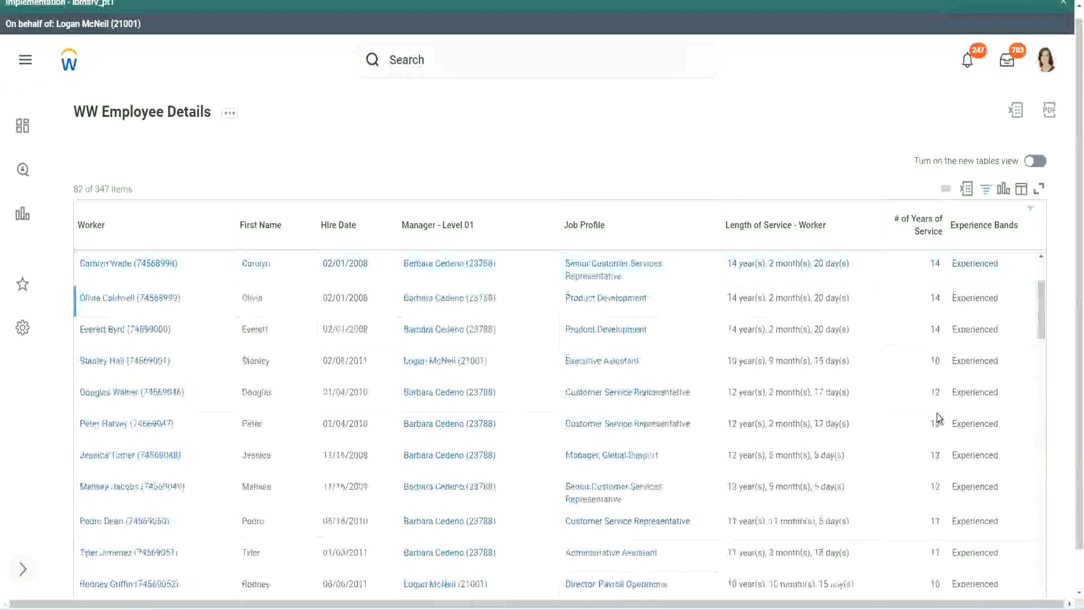
double_click(933, 297)
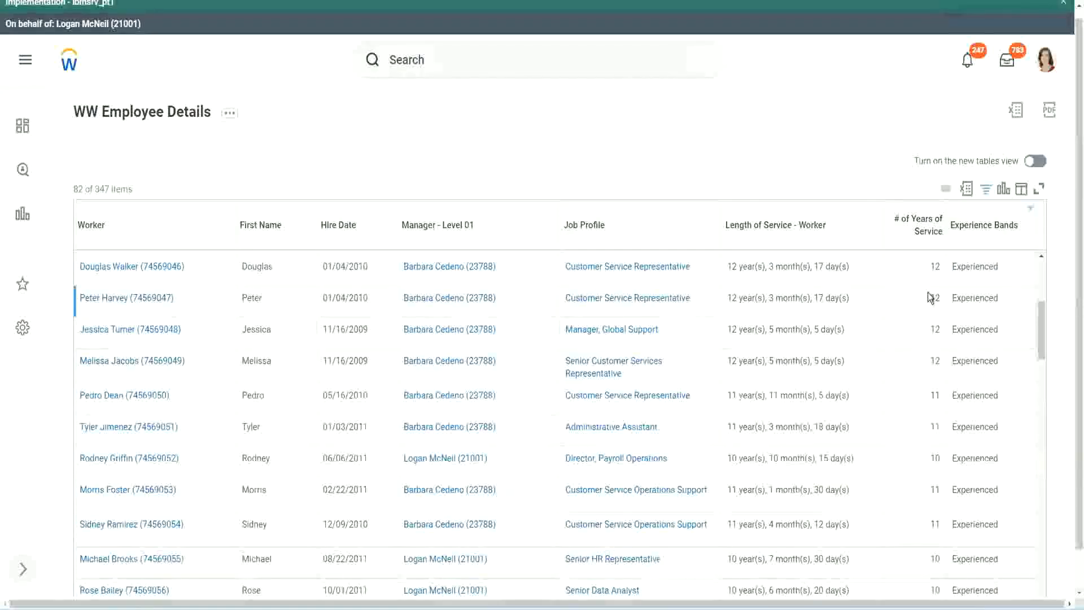
double_click(961, 297)
scroll(934, 406, down, 2)
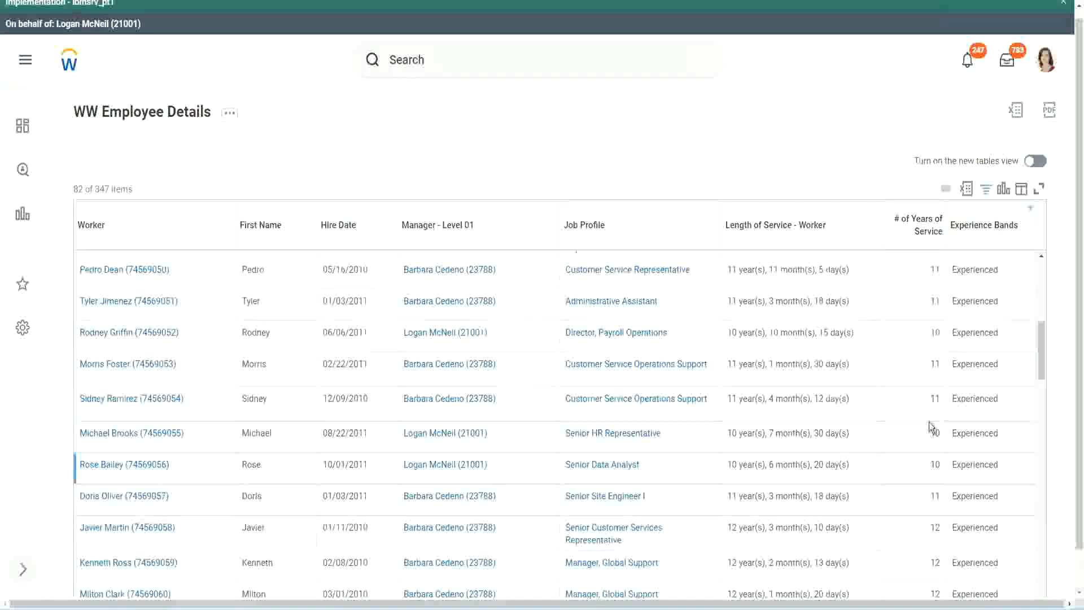
click(935, 402)
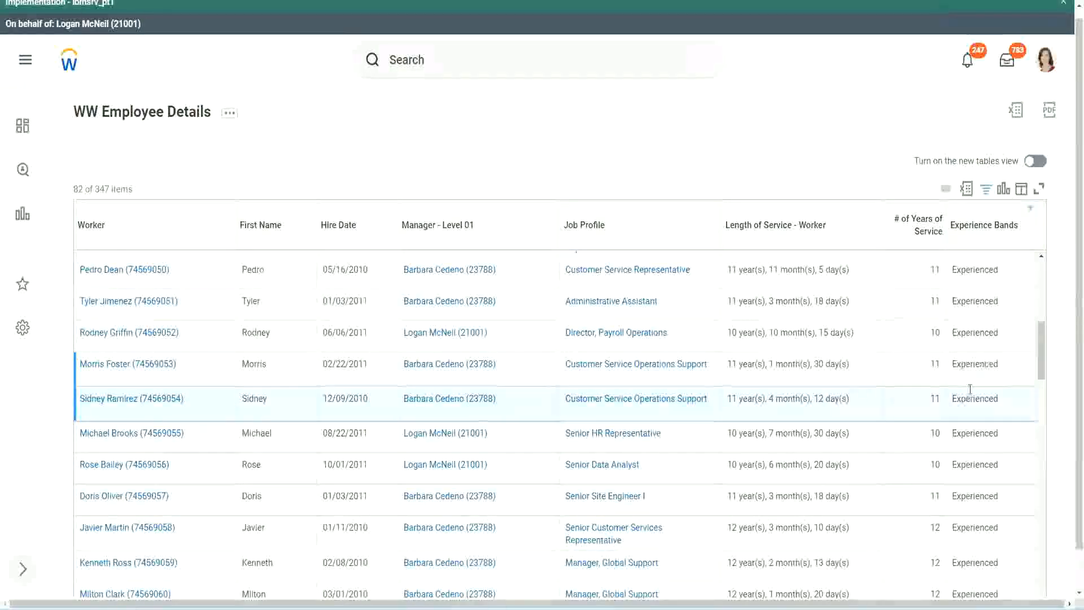
click(987, 361)
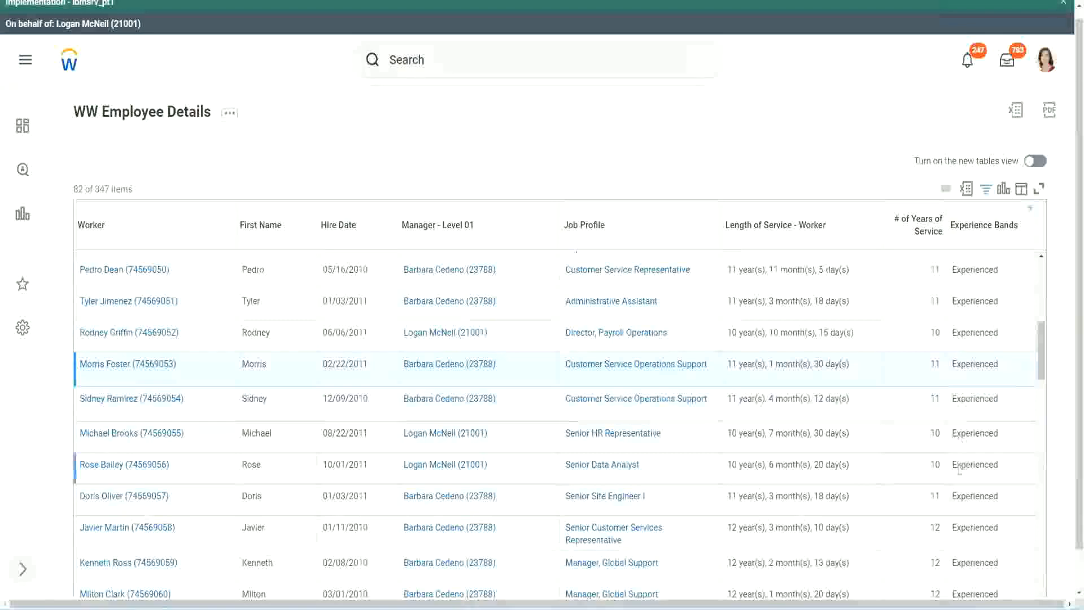
scroll(958, 469, down, 5)
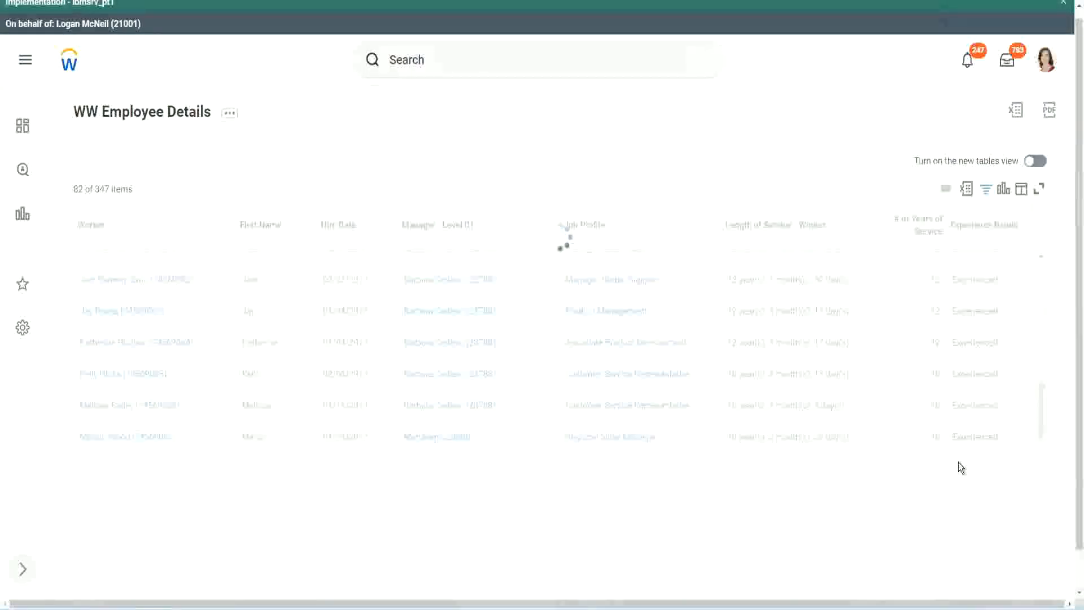